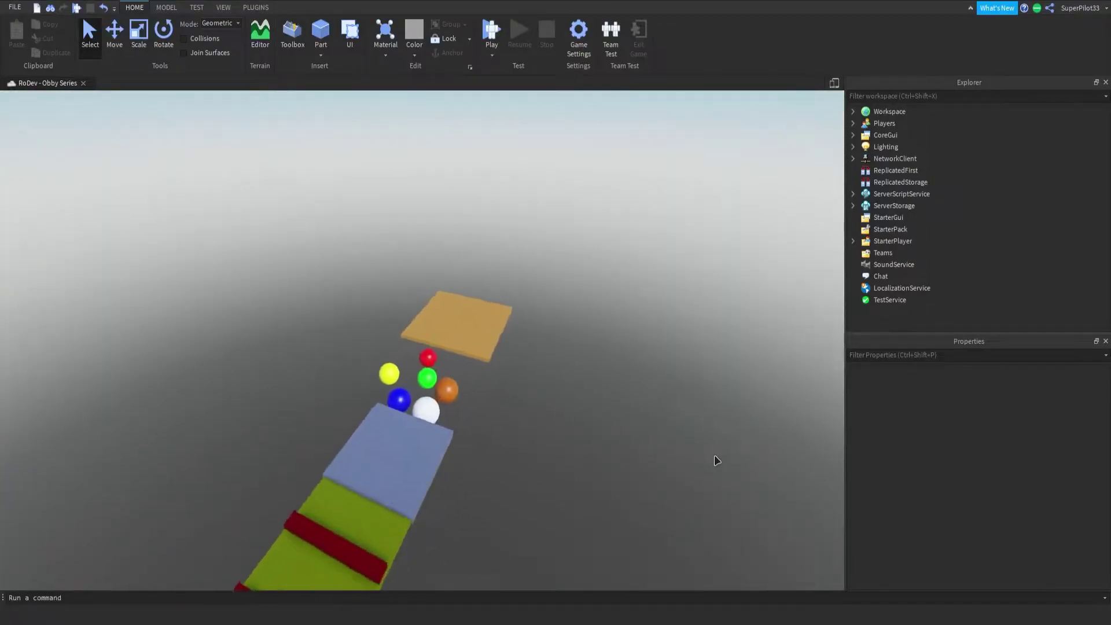
{"action": "scroll", "coordinate": [714, 455], "scroll_direction": "down", "scroll_amount": 10}
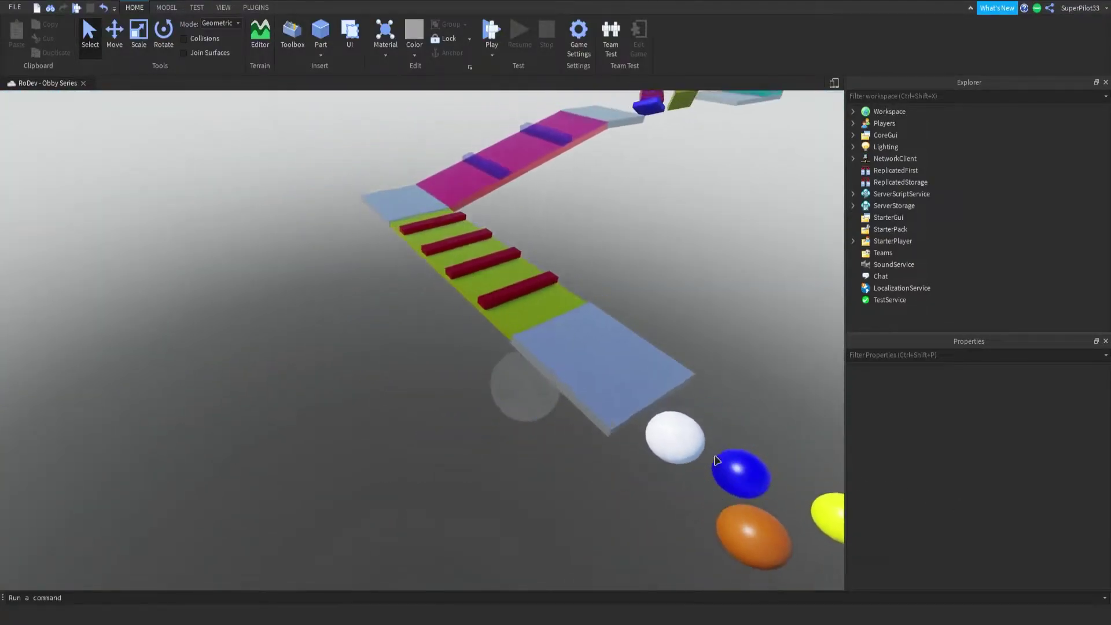
{"action": "key", "text": "a"}
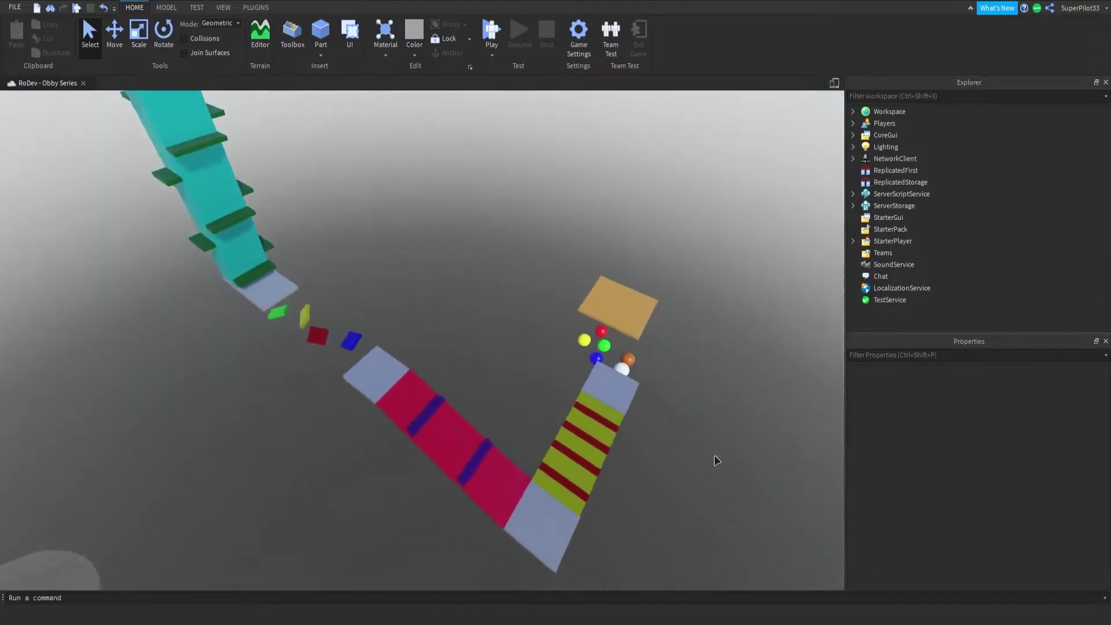
{"action": "key", "text": "d"}
{"action": "key", "text": "w"}
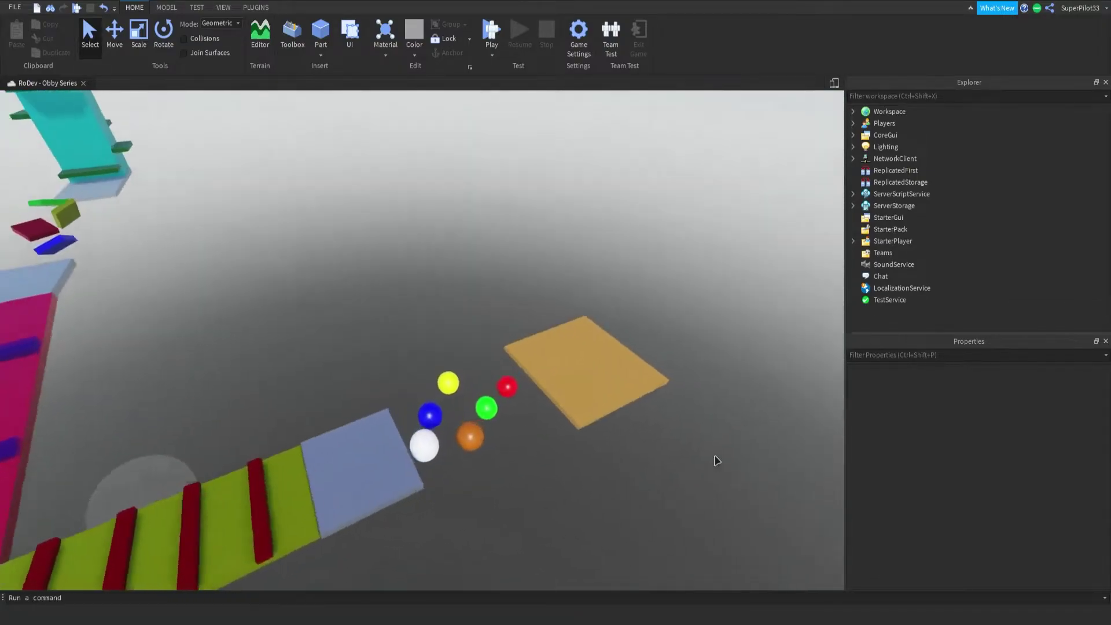
{"action": "key", "text": "w"}
{"action": "key", "text": "a"}
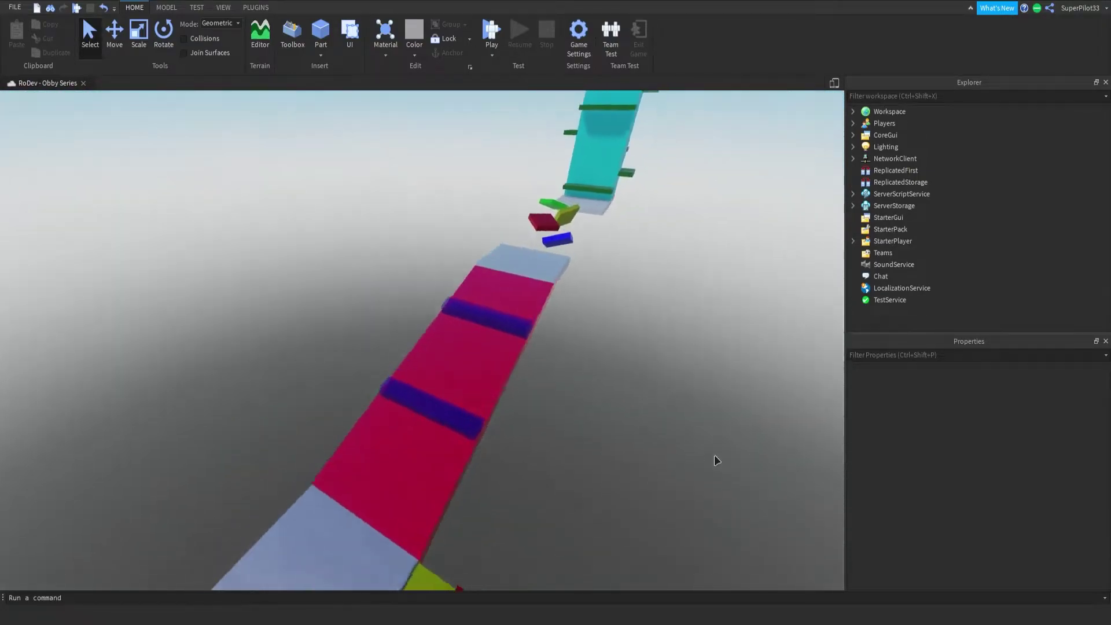
Add a ScreenGui to StarterGui and rename it LeftBar
{"action": "left_click", "coordinate": [913, 220]}
{"action": "left_click", "coordinate": [903, 276]}
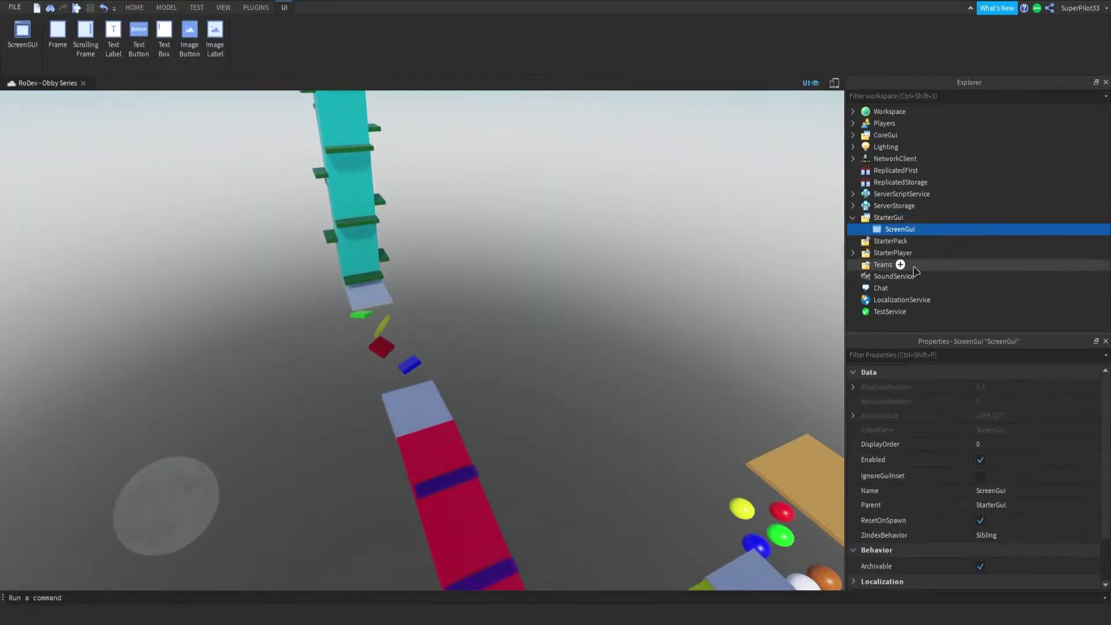
{"action": "double_click", "coordinate": [967, 231]}
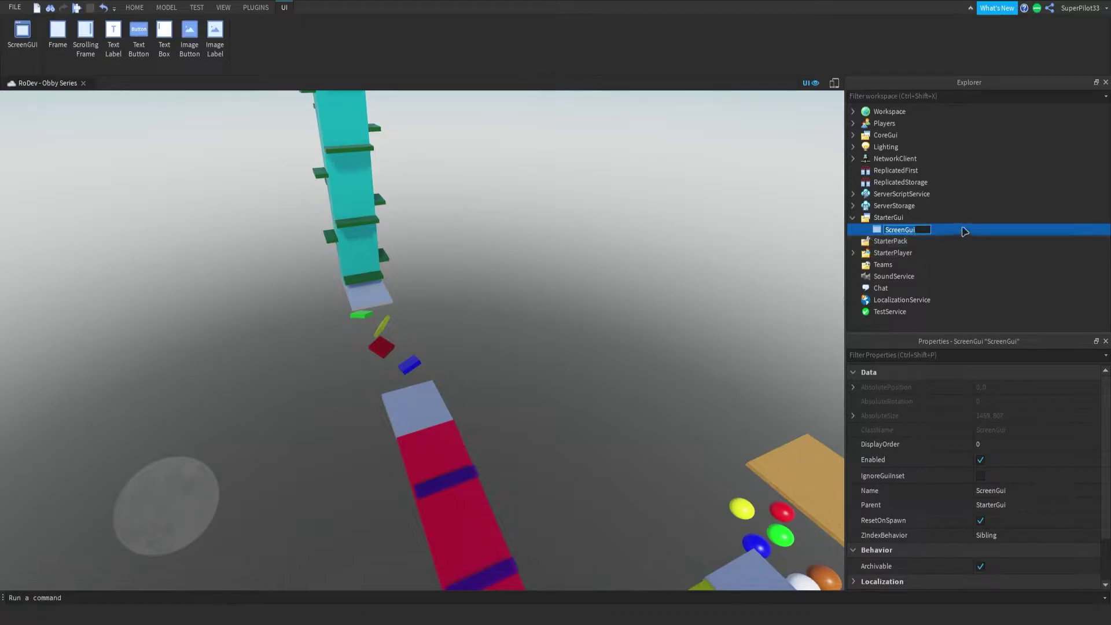
{"action": "type", "text": "LeftBar"}
{"action": "key", "text": "Return"}
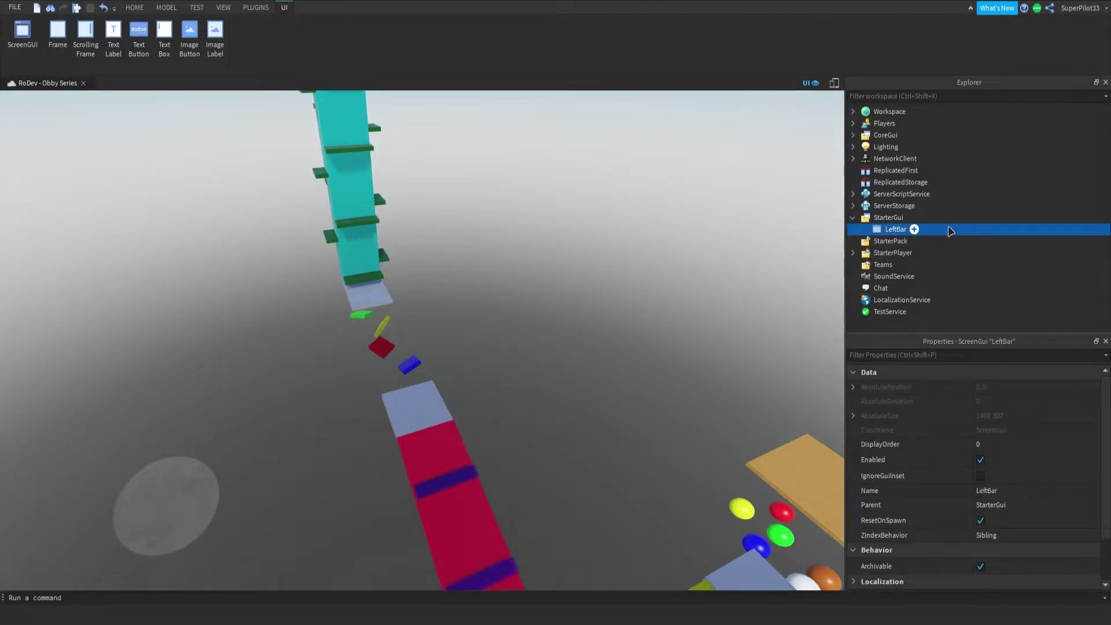
{"action": "left_click", "coordinate": [658, 245]}
{"action": "right_click_drag", "start_coordinate": [658, 246], "coordinate": [658, 247]}
{"action": "key", "text": "w"}
{"action": "key", "text": "s"}
{"action": "key", "text": "a"}
{"action": "key", "text": "a"}
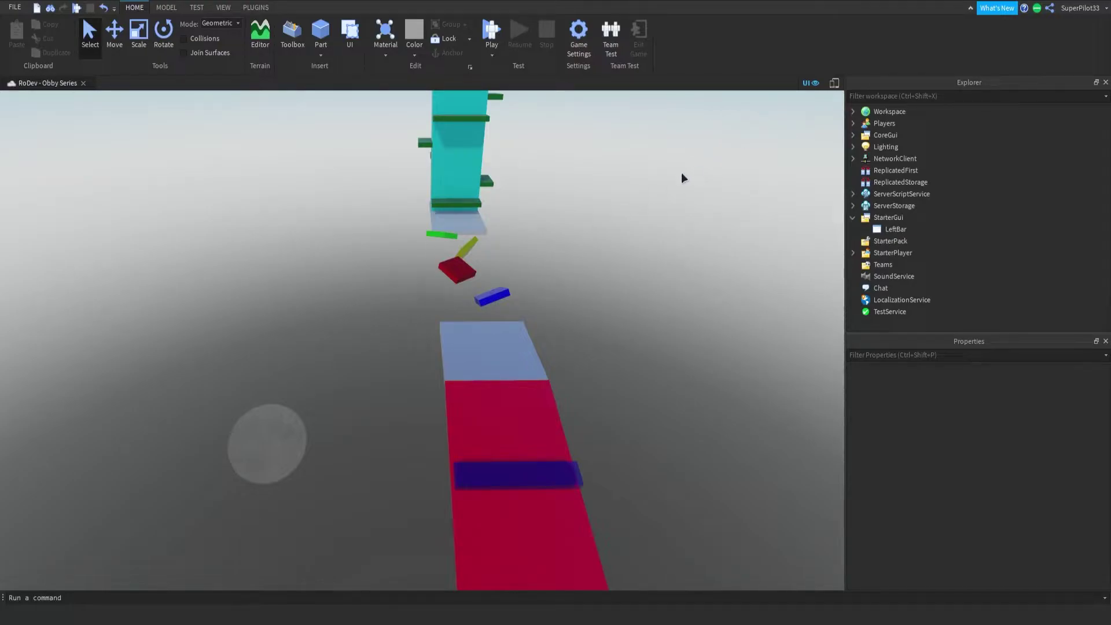
Add a TextBox to the LeftBar ScreenGui and set its text to "Loading..."
{"action": "left_click", "coordinate": [915, 229]}
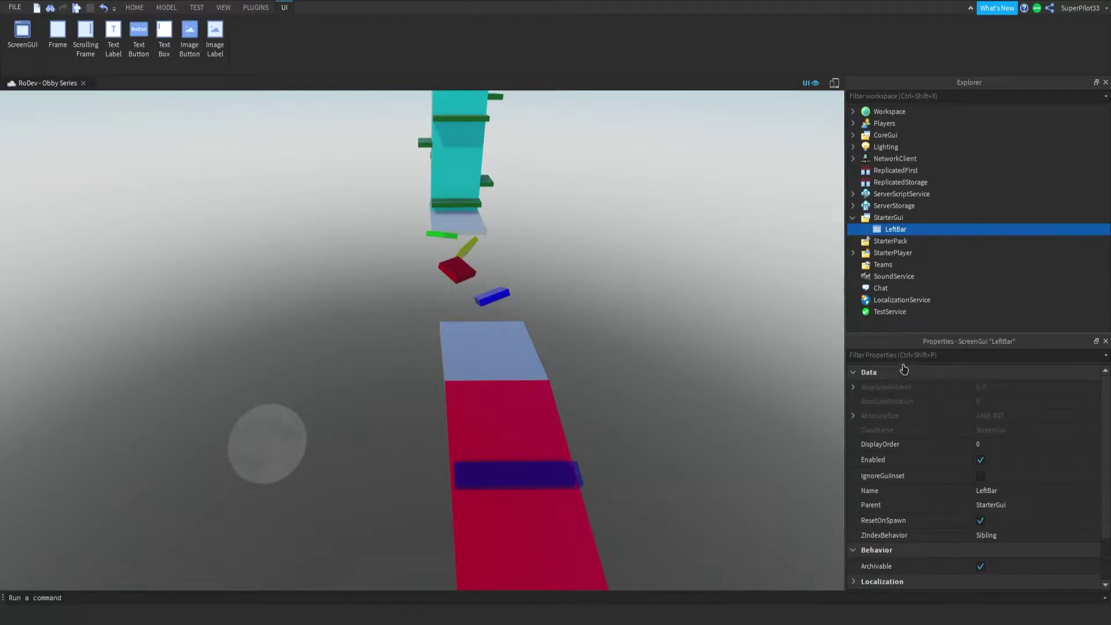
{"action": "left_click", "coordinate": [903, 370]}
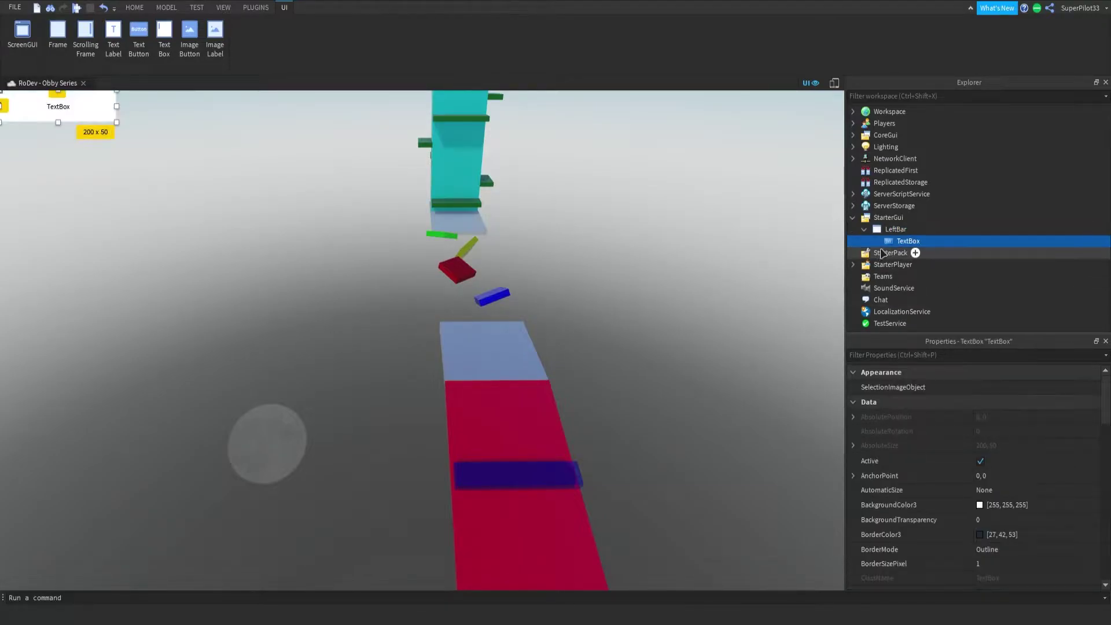
{"action": "double_click", "coordinate": [74, 106]}
{"action": "type", "text": "LLoading..."}
{"action": "key", "text": "BackSpace"}
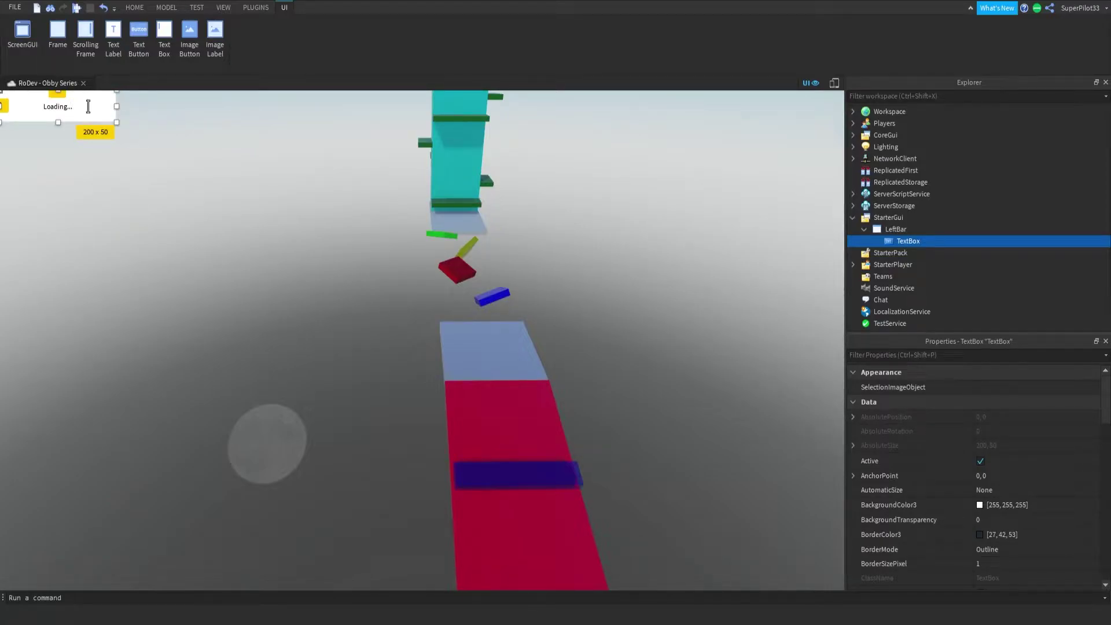
{"action": "left_click", "coordinate": [137, 148]}
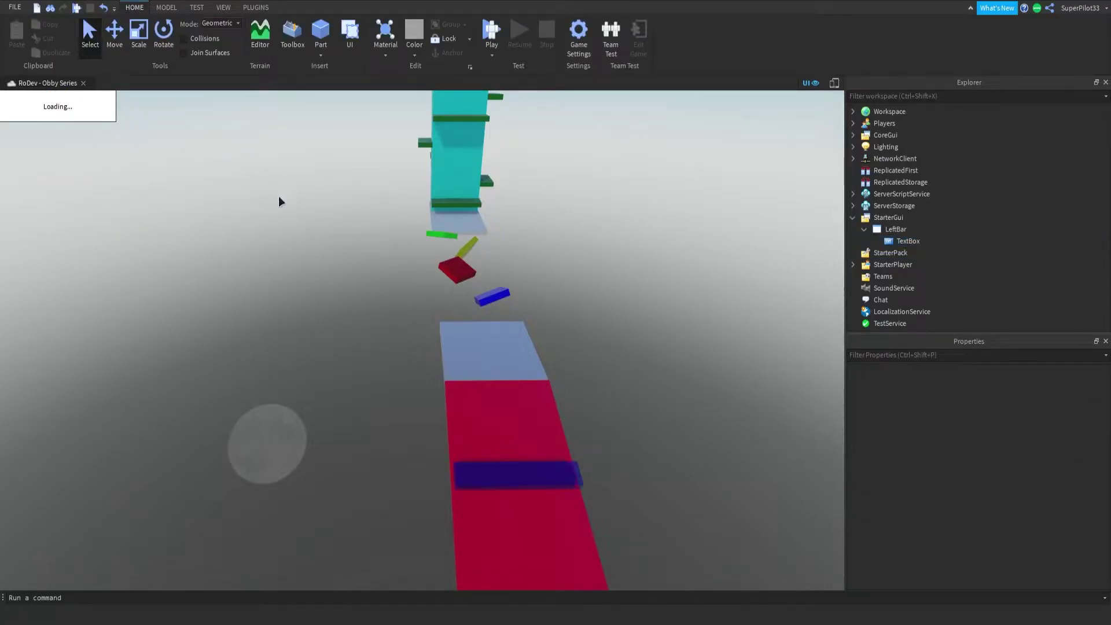
Delete the TextBox from the LeftBar ScreenGui
{"action": "left_click", "coordinate": [926, 241]}
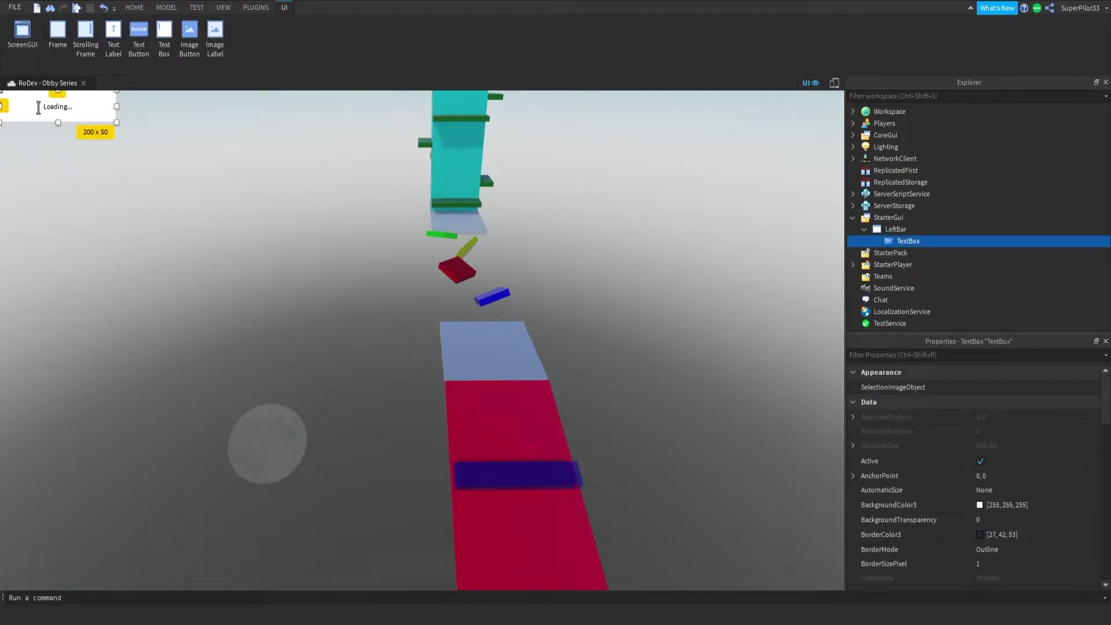
{"action": "scroll", "coordinate": [977, 457], "scroll_direction": "down", "scroll_amount": 3}
{"action": "scroll", "coordinate": [976, 457], "scroll_direction": "down", "scroll_amount": 1}
{"action": "key", "text": "Delete"}
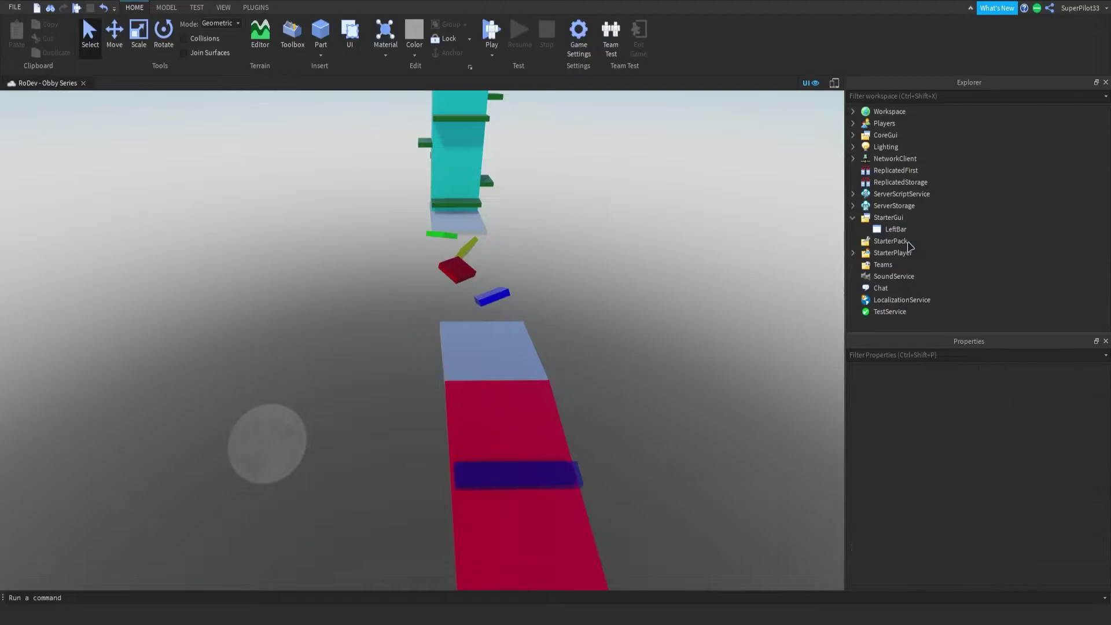
Add a TextLabel to LeftBar and place it near the game view's left edge, about 338 pixels down
{"action": "left_click", "coordinate": [912, 230]}
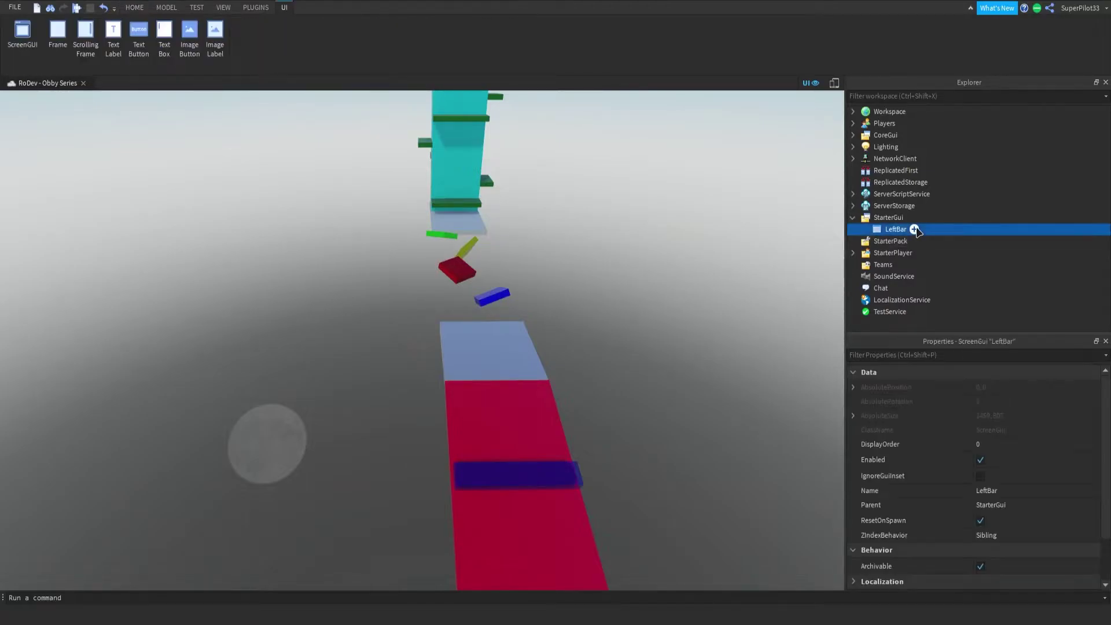
{"action": "left_click", "coordinate": [894, 325]}
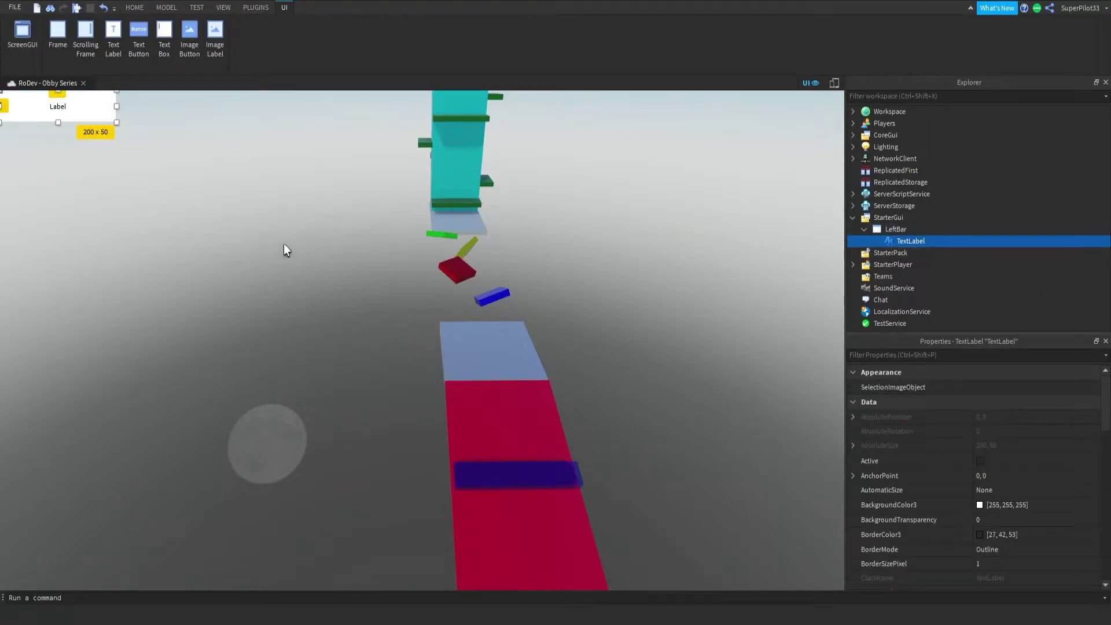
{"action": "left_click_drag", "start_coordinate": [88, 104], "coordinate": [99, 312]}
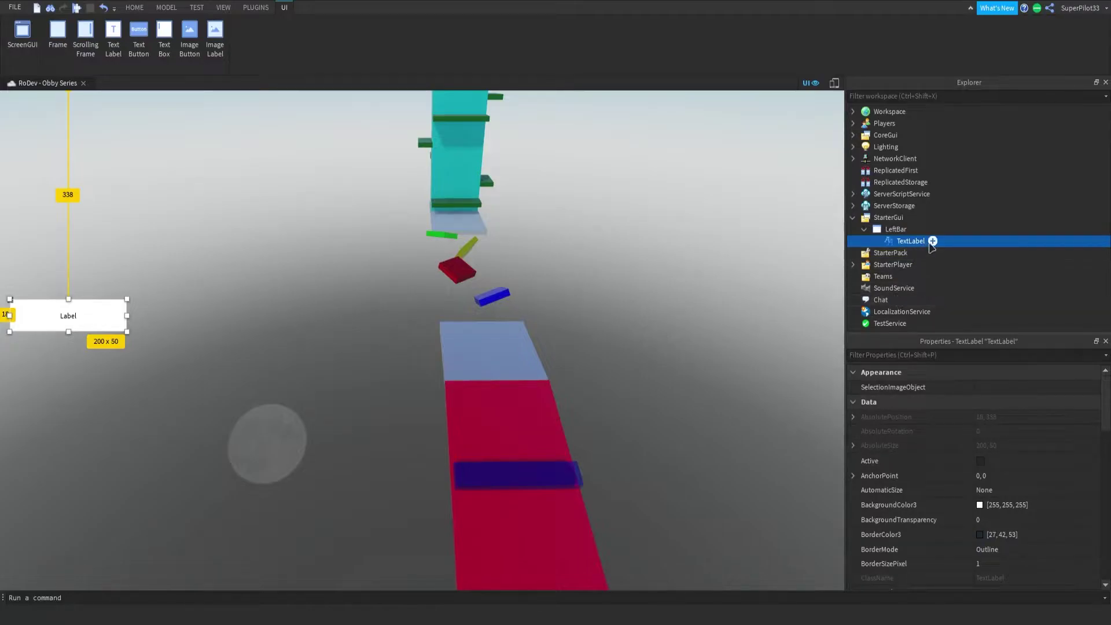
Add a UICorner to the TextLabel and set its CornerRadius to 1,0
{"action": "left_click", "coordinate": [930, 241]}
{"action": "left_click", "coordinate": [907, 279]}
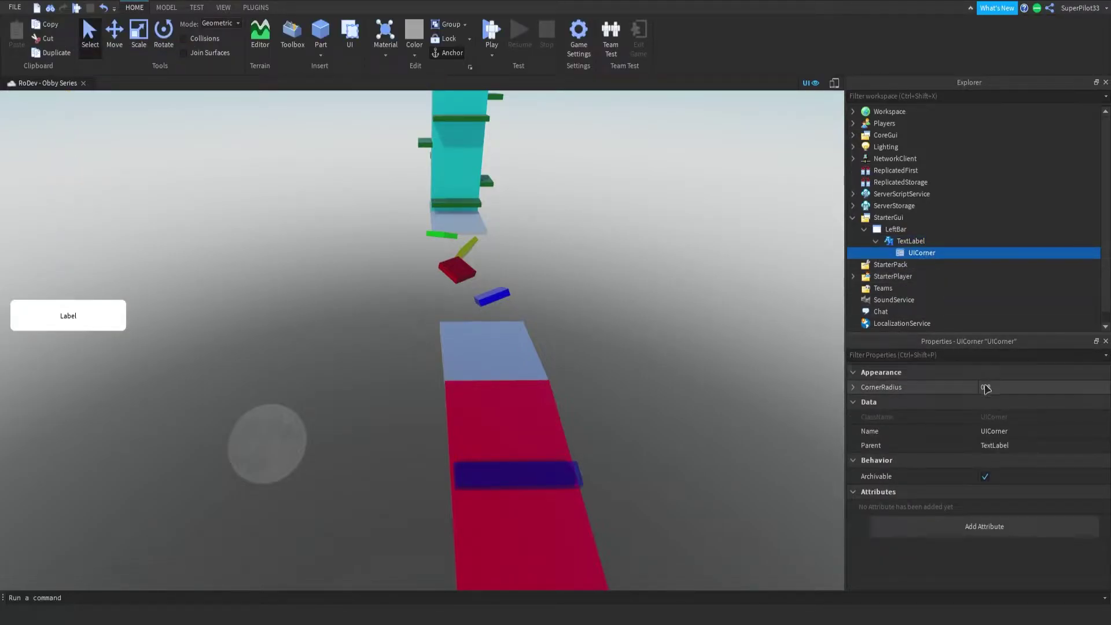
{"action": "left_click", "coordinate": [984, 387]}
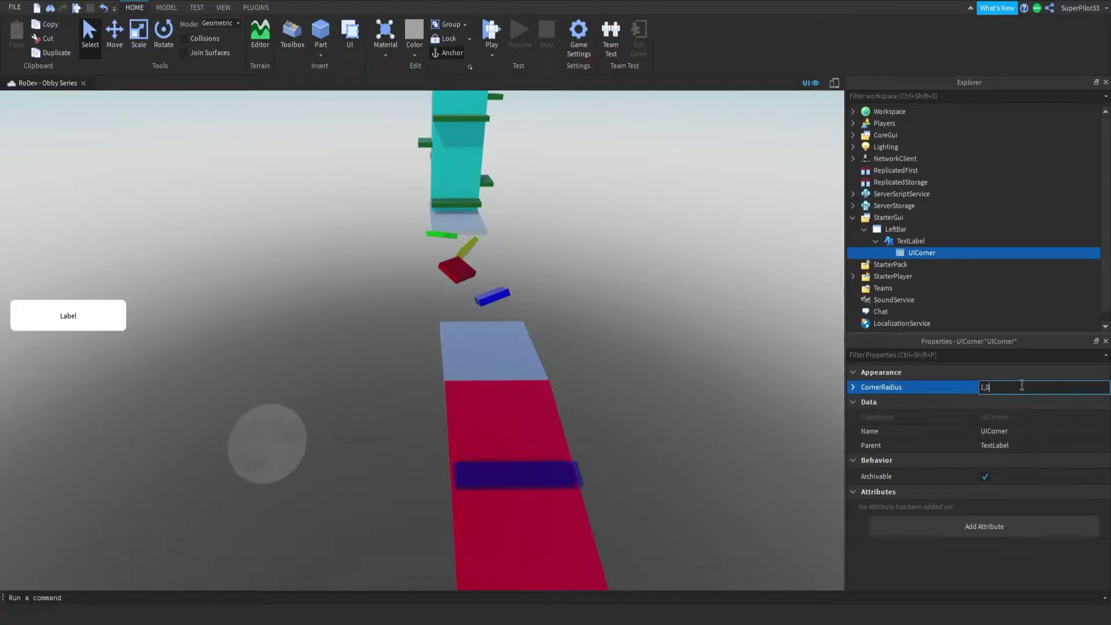
{"action": "type", "text": "1,0"}
{"action": "key", "text": "Return"}
Adjust the UICorner's CornerRadius, trying 0.2, 0 and 0.3, 0 before settling on 0.15, 0
{"action": "left_click", "coordinate": [984, 388]}
{"action": "type", "text": "0.2"}
{"action": "key", "text": "Return"}
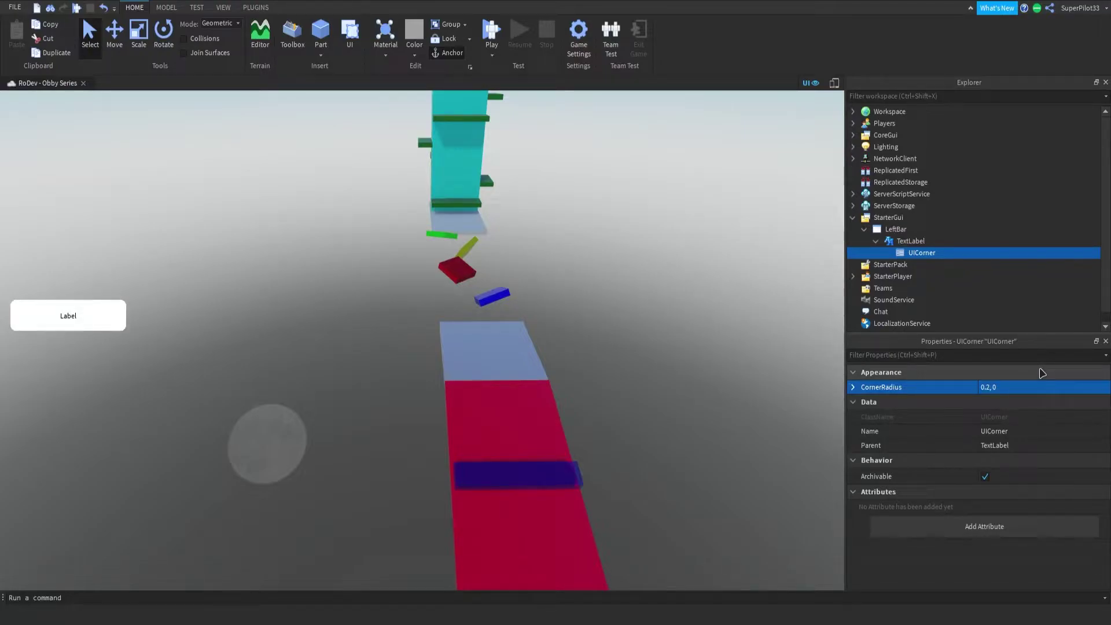
{"action": "left_click", "coordinate": [986, 387]}
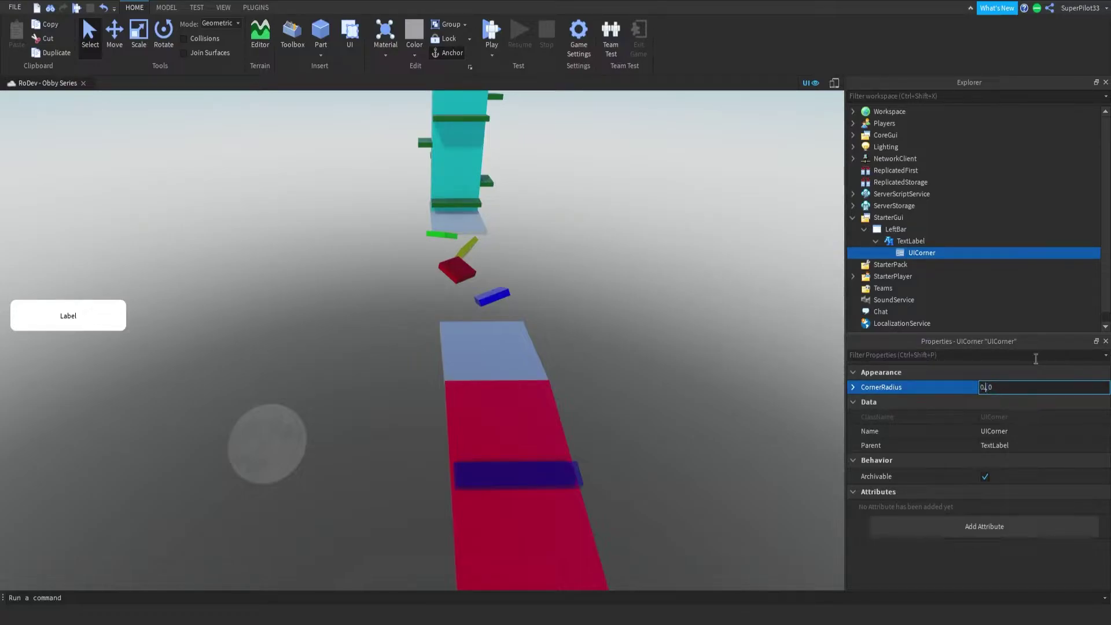
{"action": "type", "text": "3"}
{"action": "key", "text": "Return"}
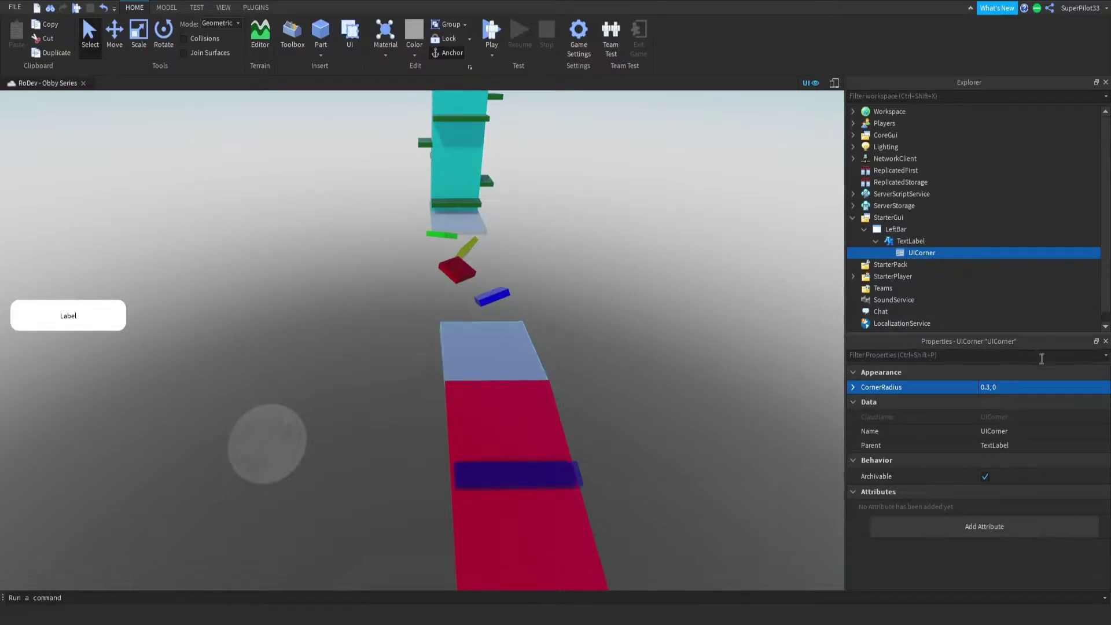
{"action": "left_click", "coordinate": [990, 388]}
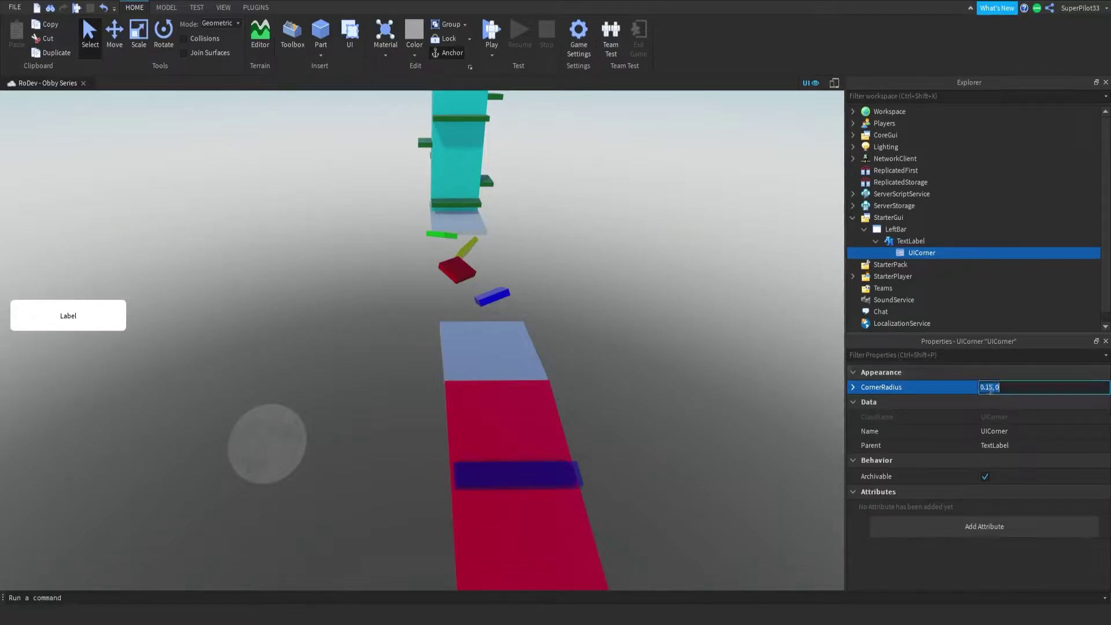
{"action": "left_click", "coordinate": [272, 315]}
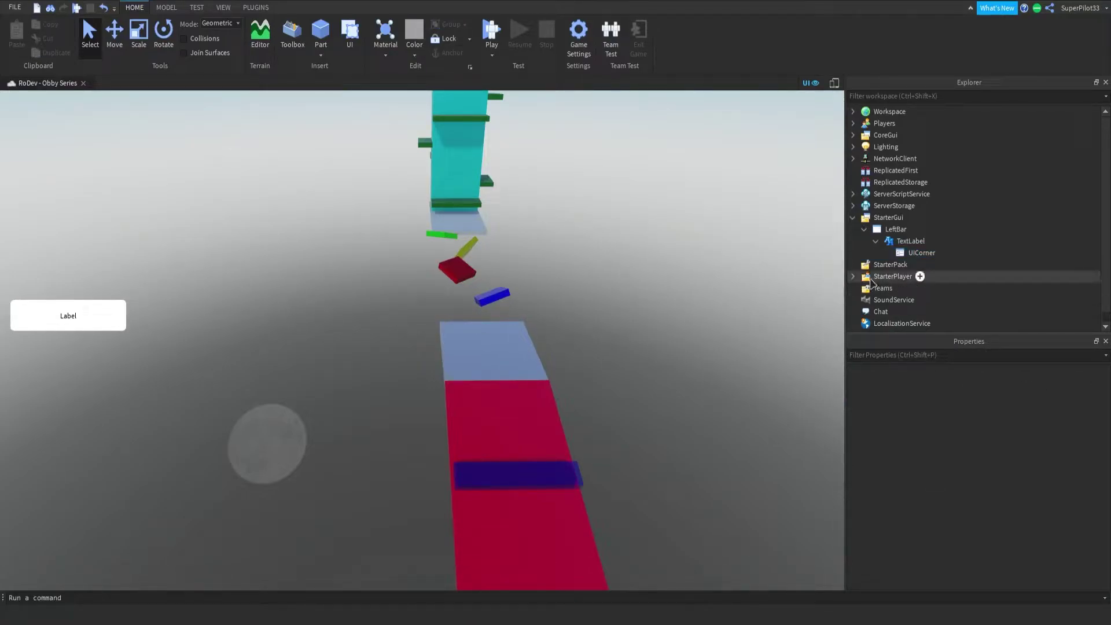
Change the TextLabel's text to "Loading..."
{"action": "left_click", "coordinate": [904, 253]}
{"action": "left_click", "coordinate": [91, 315]}
{"action": "double_click", "coordinate": [91, 315]}
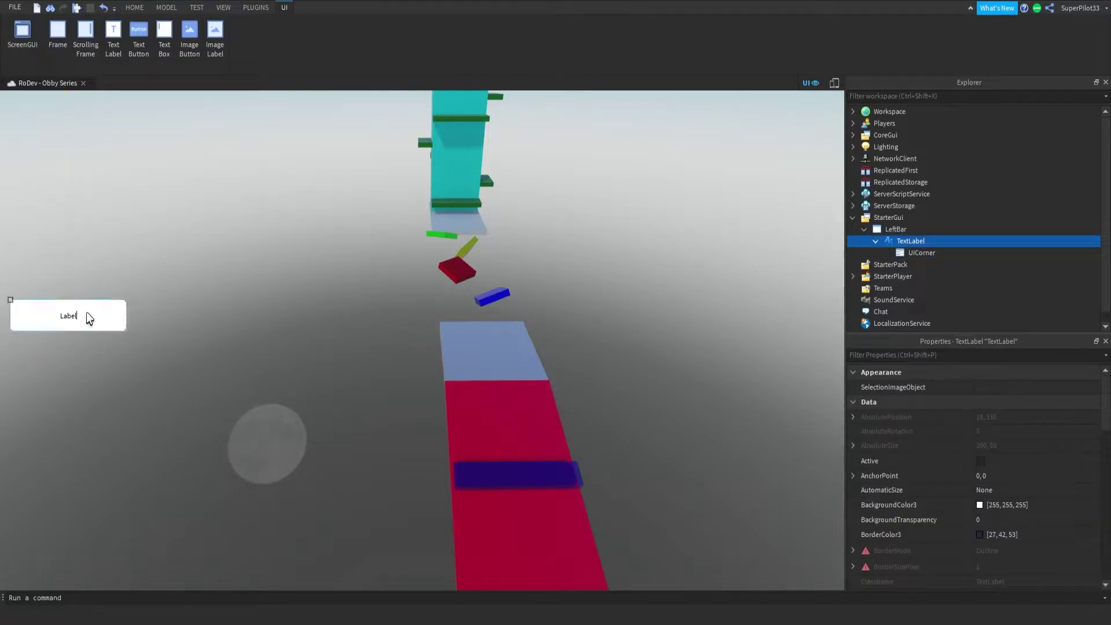
{"action": "type", "text": "Loading..."}
{"action": "left_click", "coordinate": [305, 283]}
{"action": "left_click", "coordinate": [269, 295]}
Set the TextLabel's BackgroundColor3 to light blue [202, 244, 255]
{"action": "left_click", "coordinate": [903, 241]}
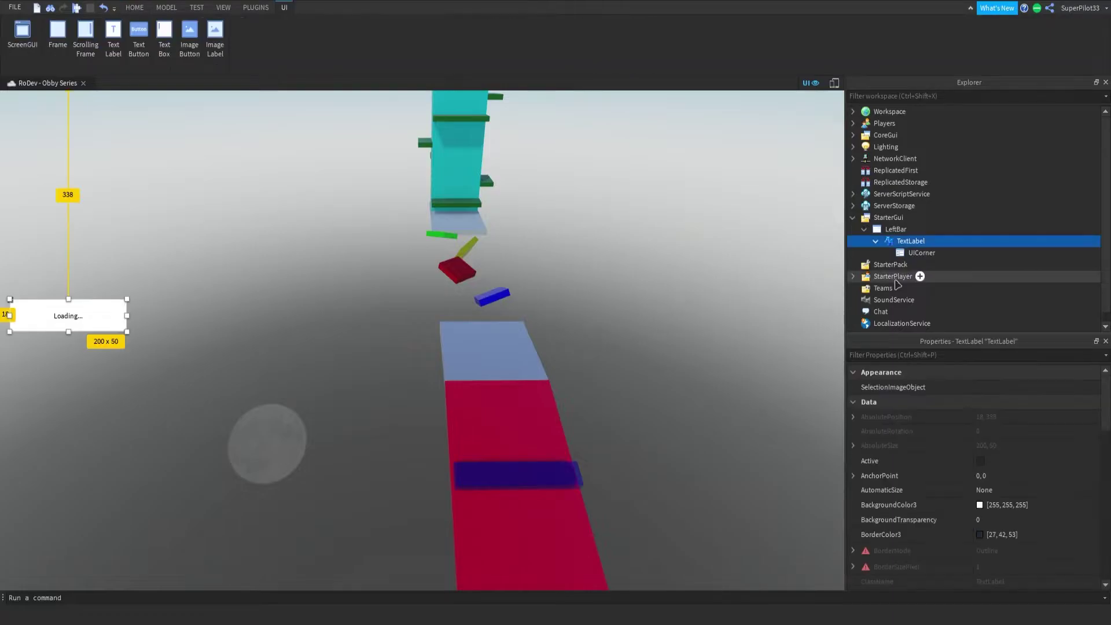
{"action": "left_click", "coordinate": [983, 507]}
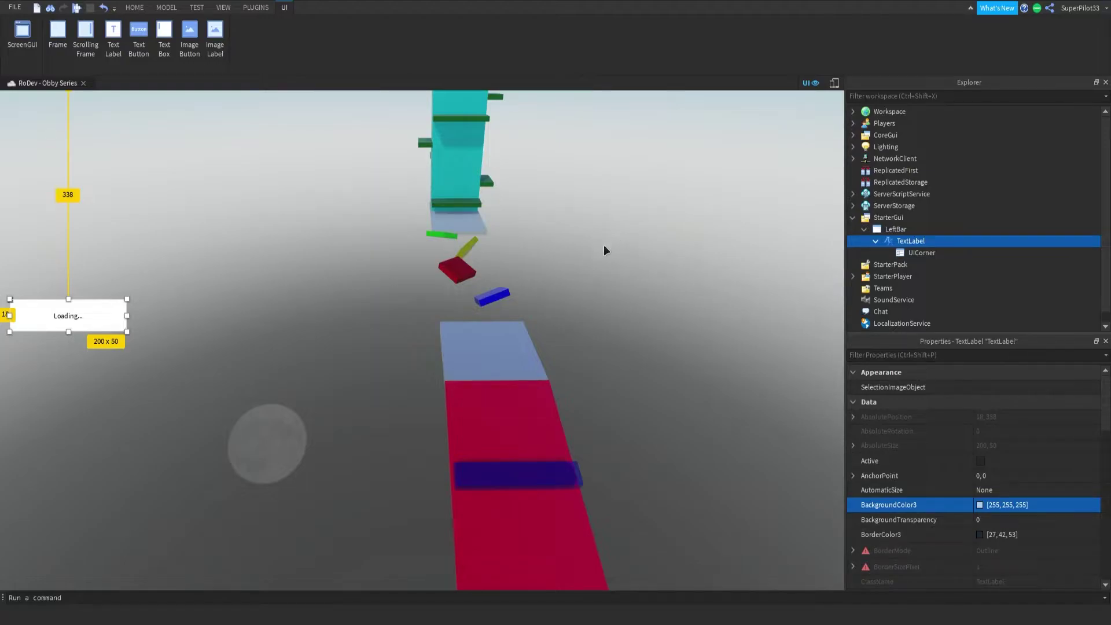
{"action": "left_click_drag", "start_coordinate": [603, 247], "coordinate": [606, 301]}
{"action": "left_click", "coordinate": [645, 383]}
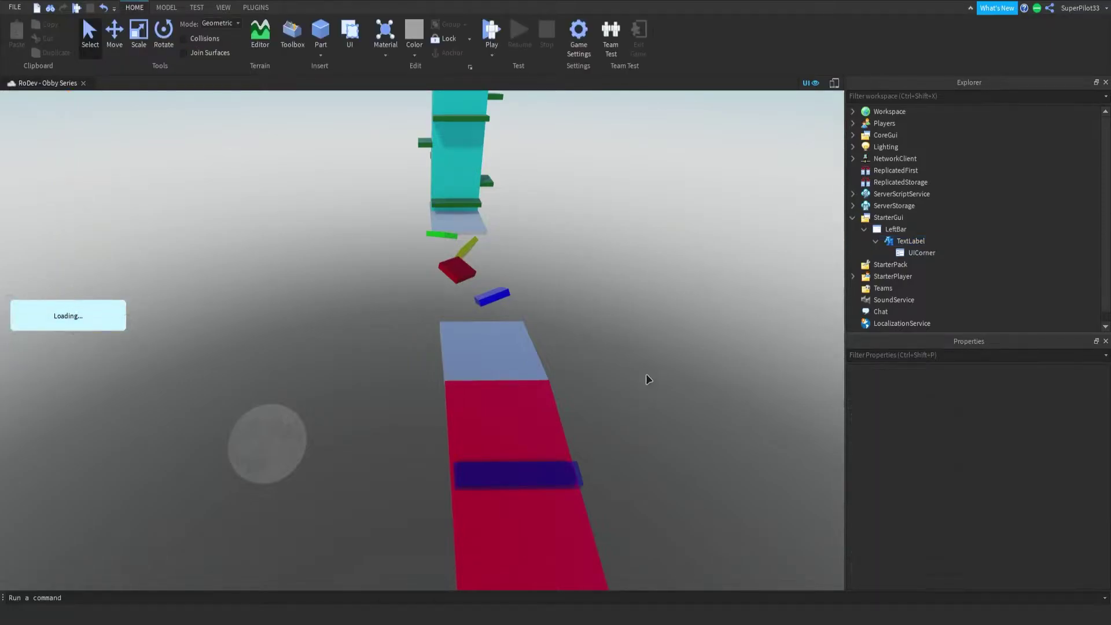
Set the TextLabel's font to GothamBold
{"action": "left_click", "coordinate": [910, 241]}
{"action": "scroll", "coordinate": [1025, 466], "scroll_direction": "down", "scroll_amount": 6}
{"action": "scroll", "coordinate": [1025, 466], "scroll_direction": "down", "scroll_amount": 5}
{"action": "scroll", "coordinate": [1007, 457], "scroll_direction": "up", "scroll_amount": 2}
{"action": "left_click", "coordinate": [1004, 446]}
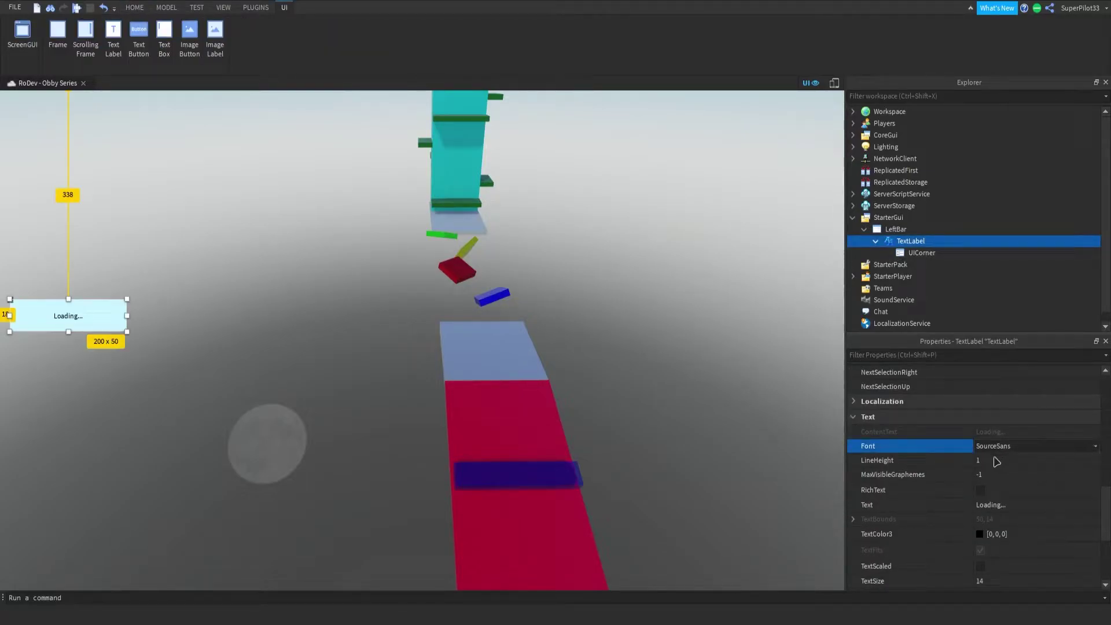
{"action": "left_click", "coordinate": [1012, 481]}
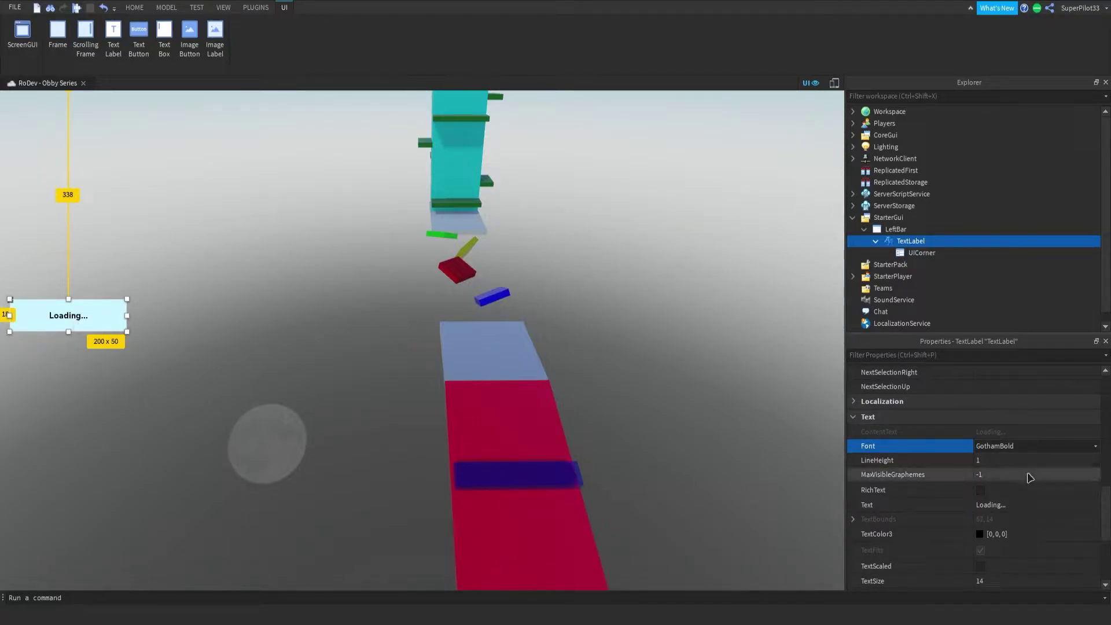
Try the TextScaled option on the TextLabel and undo it
{"action": "left_click", "coordinate": [980, 566]}
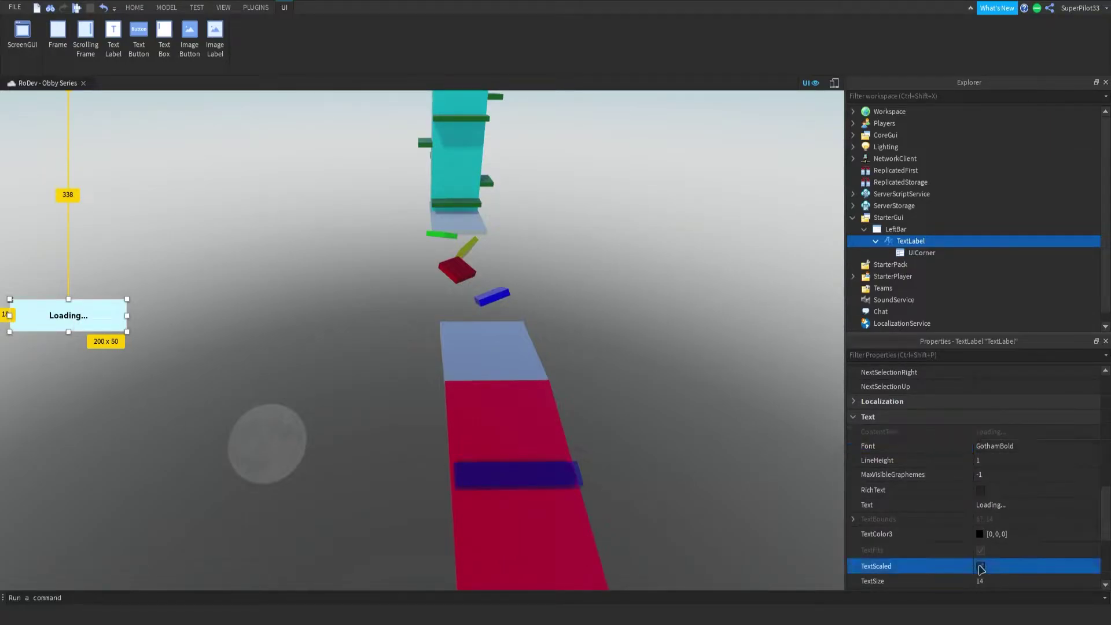
{"action": "left_click", "coordinate": [242, 283]}
{"action": "left_click", "coordinate": [909, 241]}
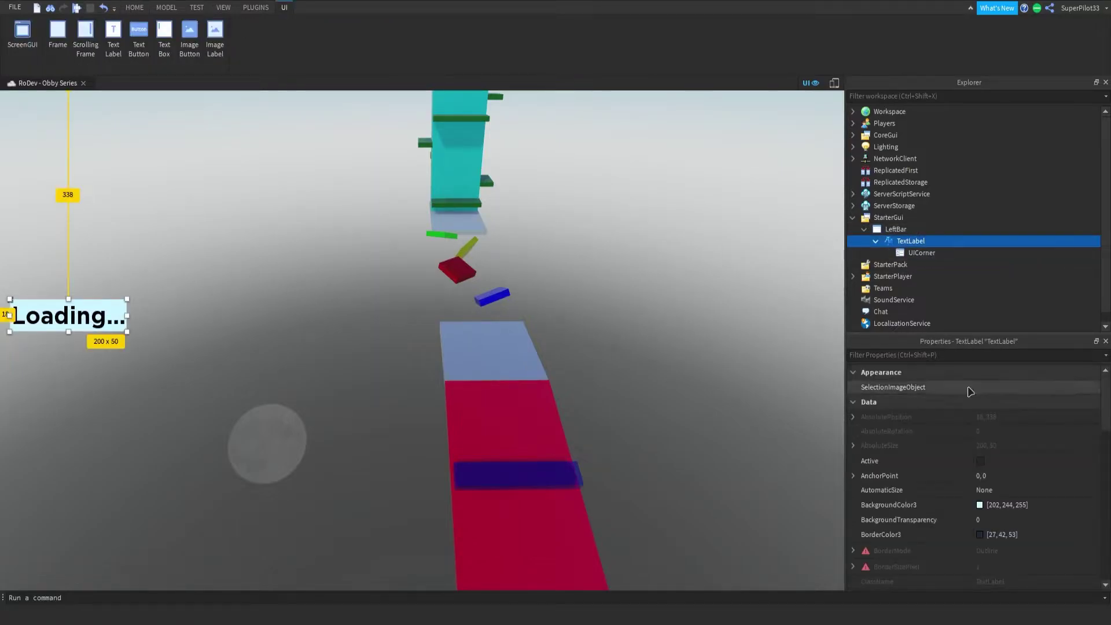
{"action": "key", "text": "ctrl+z"}
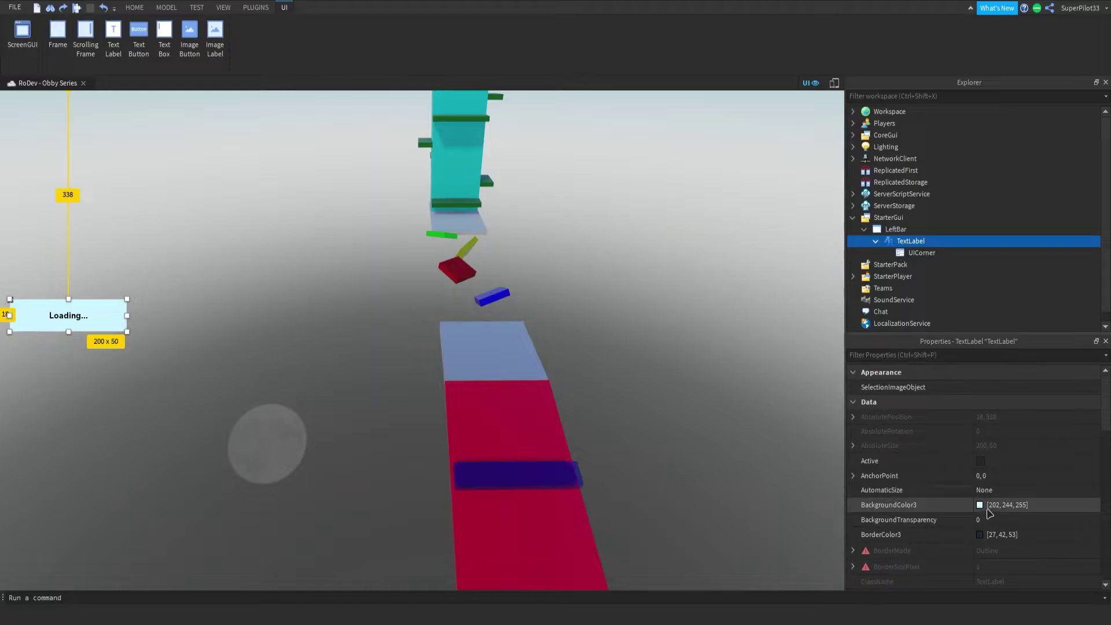
{"action": "scroll", "coordinate": [989, 513], "scroll_direction": "down", "scroll_amount": 5}
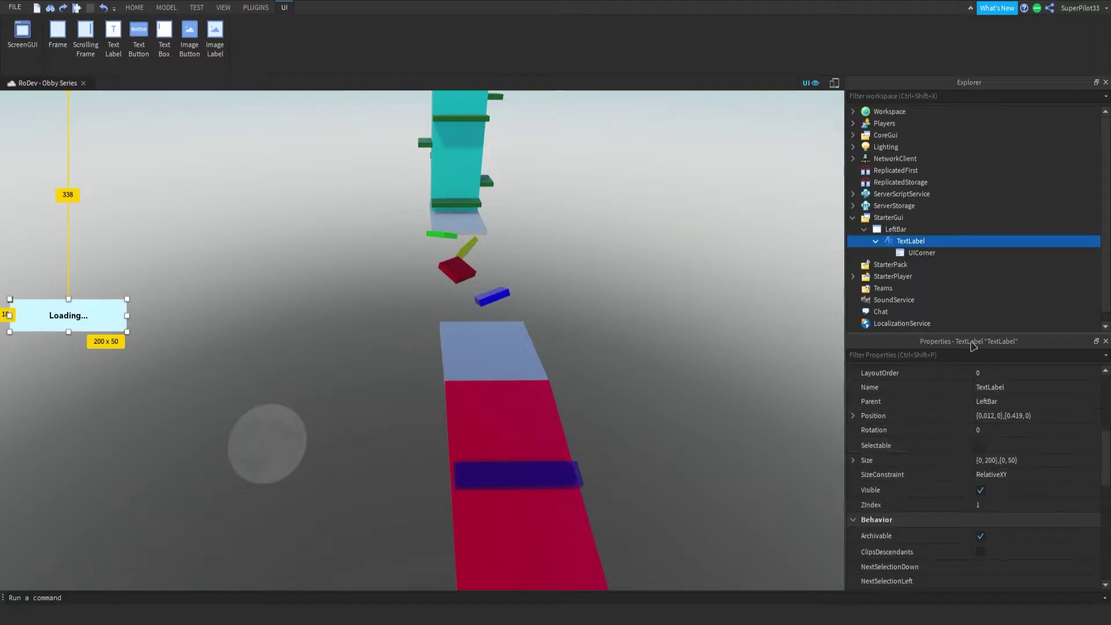
{"action": "mouse_move", "coordinate": [916, 246]}
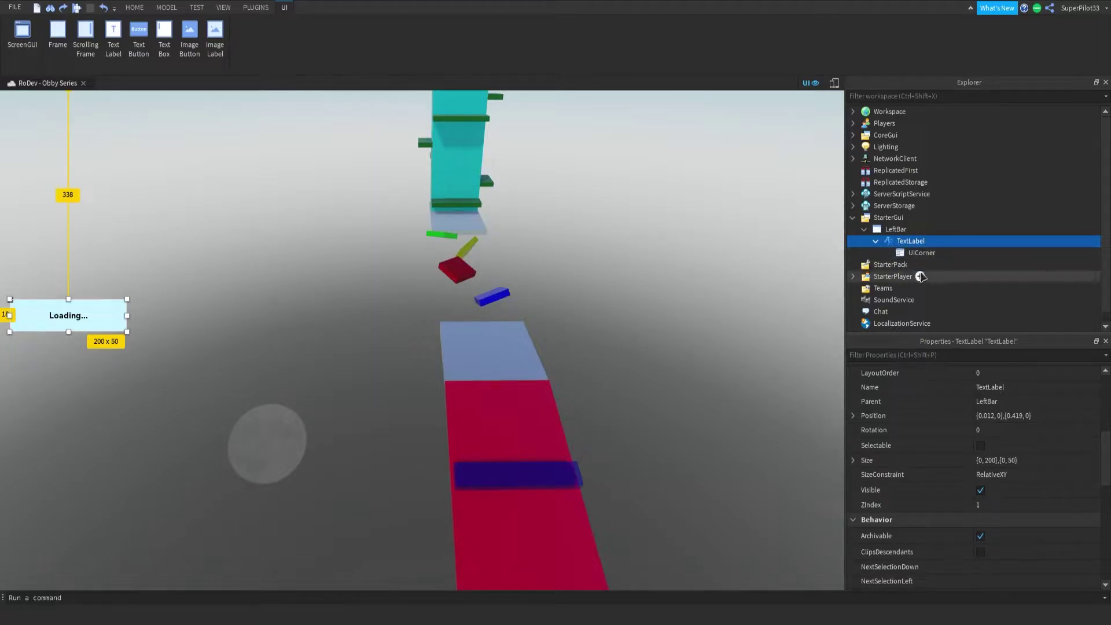
Clear the text of the LeftBar TextLabel so it serves as a blank background
{"action": "scroll", "coordinate": [1010, 429], "scroll_direction": "up", "scroll_amount": 2}
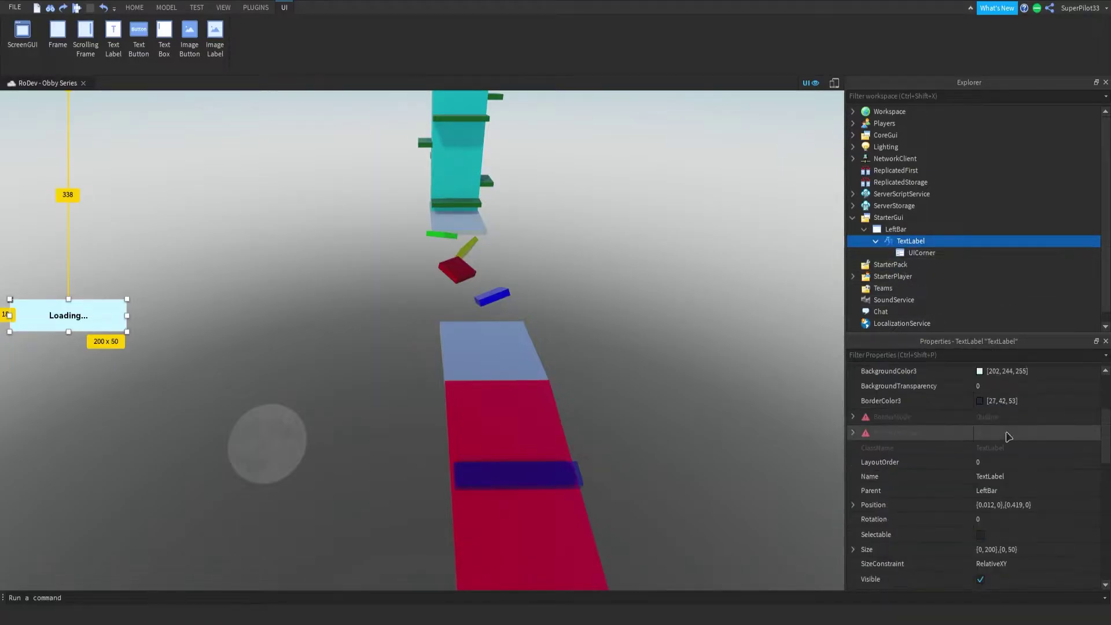
{"action": "scroll", "coordinate": [1018, 454], "scroll_direction": "up", "scroll_amount": 3}
{"action": "scroll", "coordinate": [998, 475], "scroll_direction": "down", "scroll_amount": 6}
{"action": "left_click", "coordinate": [981, 489]}
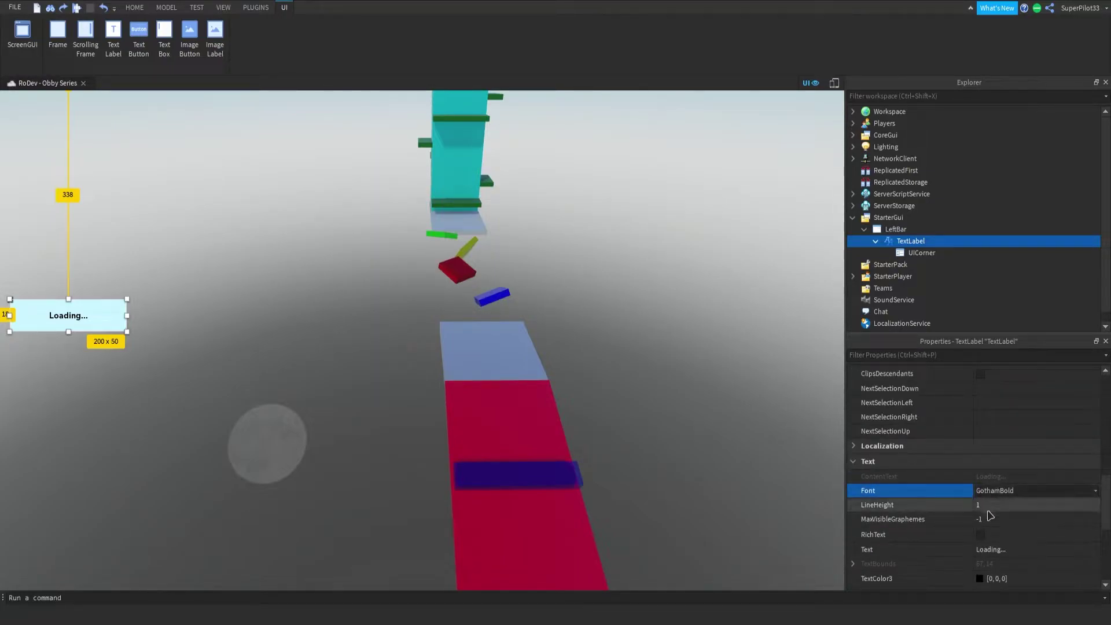
{"action": "left_click", "coordinate": [1003, 550]}
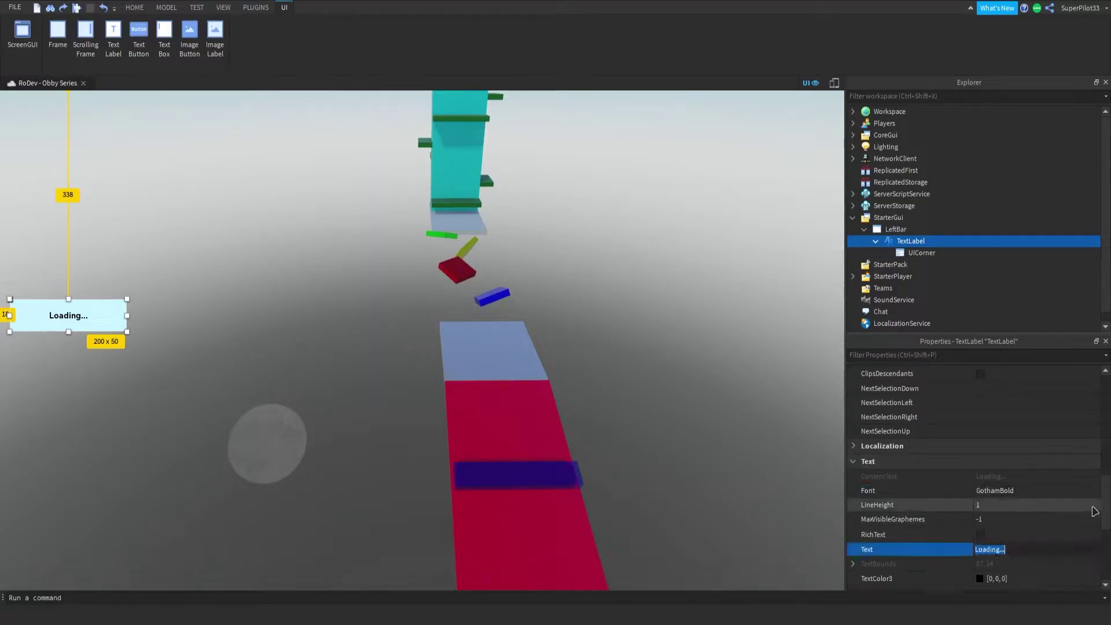
{"action": "key", "text": "BackSpace"}
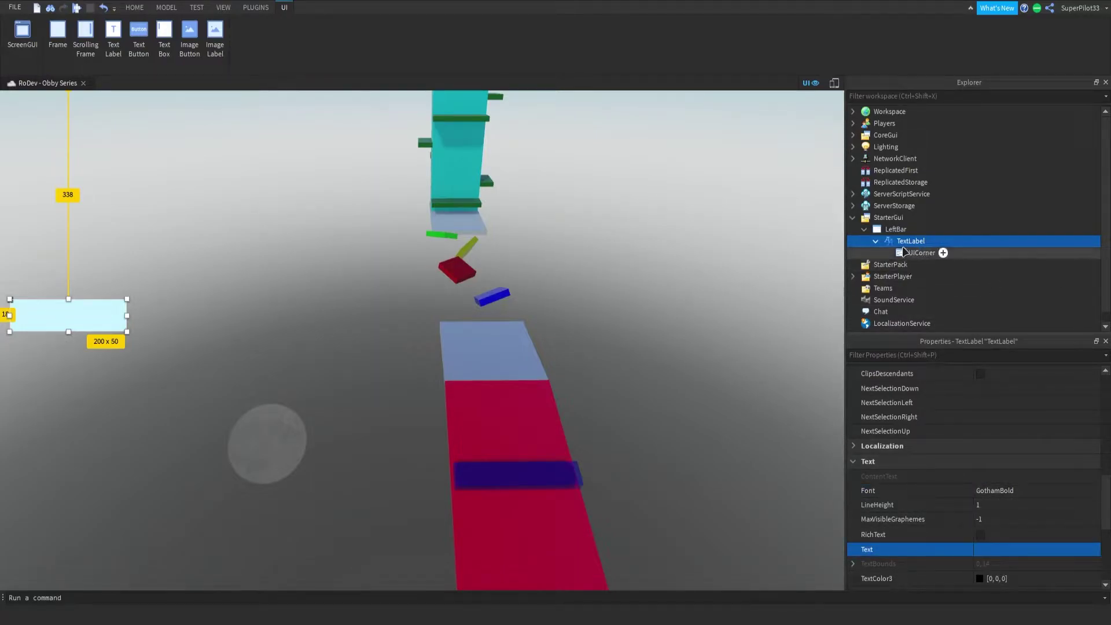
Paste a copy of the TextLabel inside itself and shrink the copy to about 200 x 17
{"action": "key", "text": "ctrl+c"}
{"action": "key", "text": "ctrl+v"}
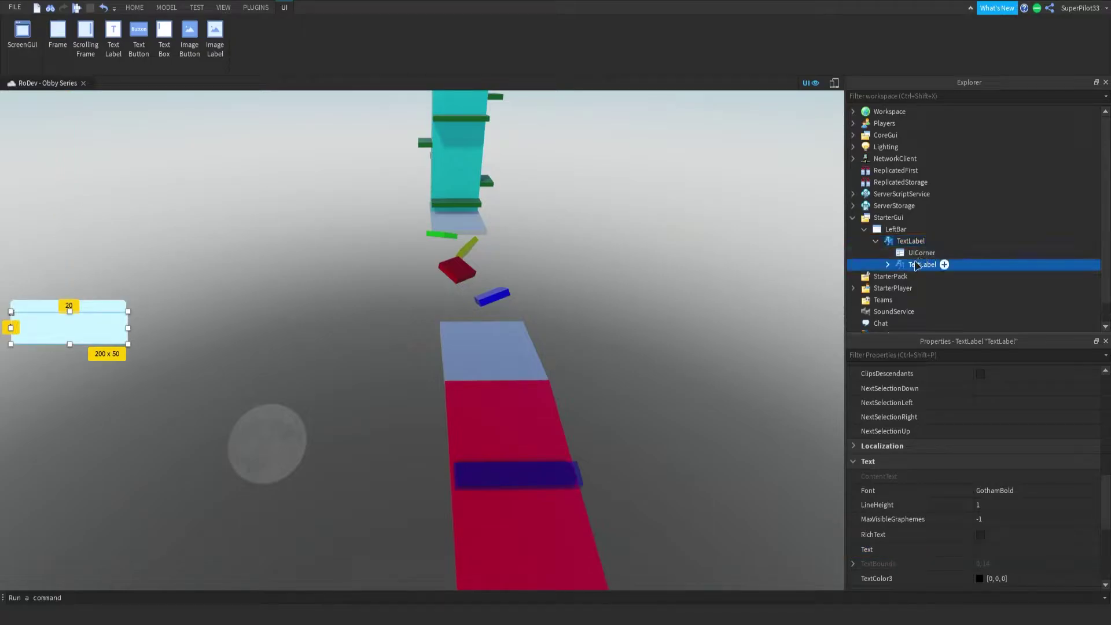
{"action": "left_click_drag", "start_coordinate": [72, 345], "coordinate": [79, 327]}
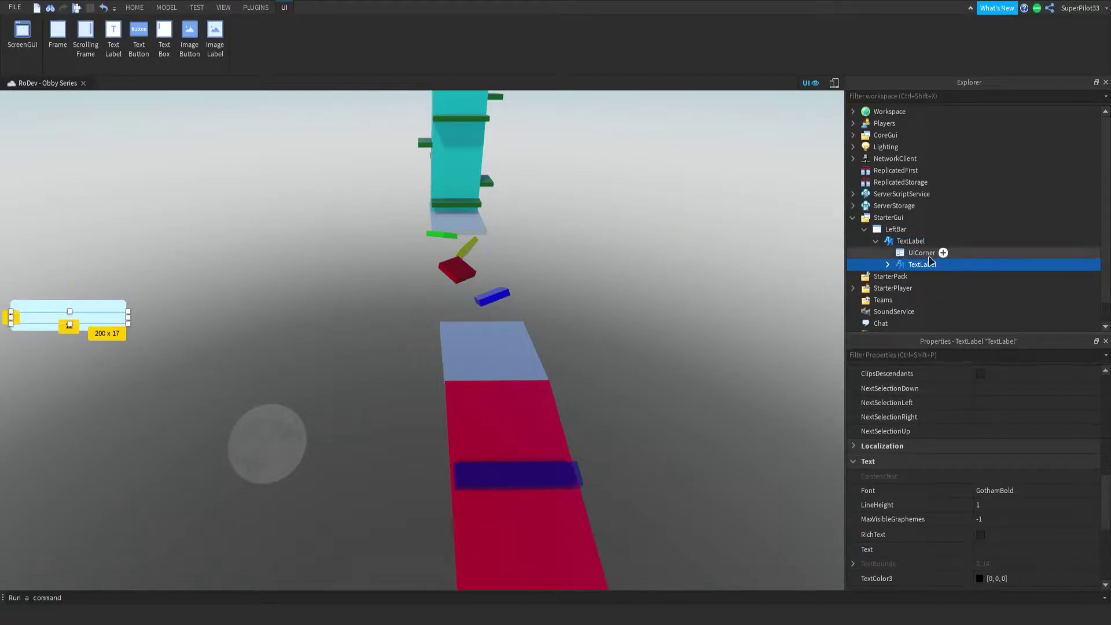
Set the nested TextLabel's BackgroundTransparency to 1 and delete its UICorner
{"action": "scroll", "coordinate": [1016, 498], "scroll_direction": "up", "scroll_amount": 8}
{"action": "left_click", "coordinate": [983, 431]}
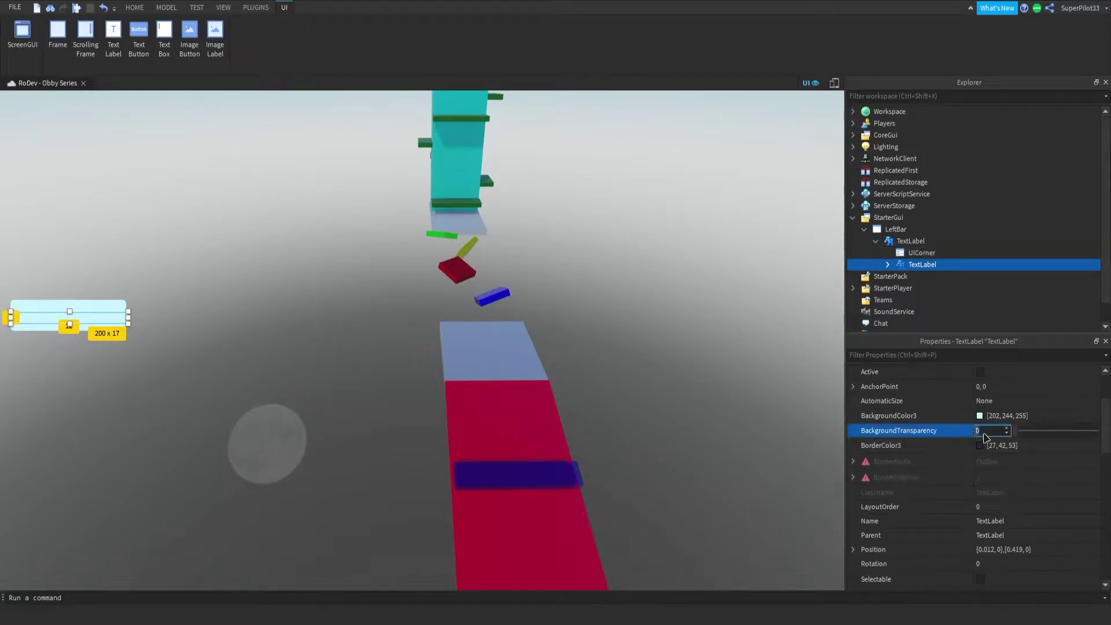
{"action": "key", "text": "Return"}
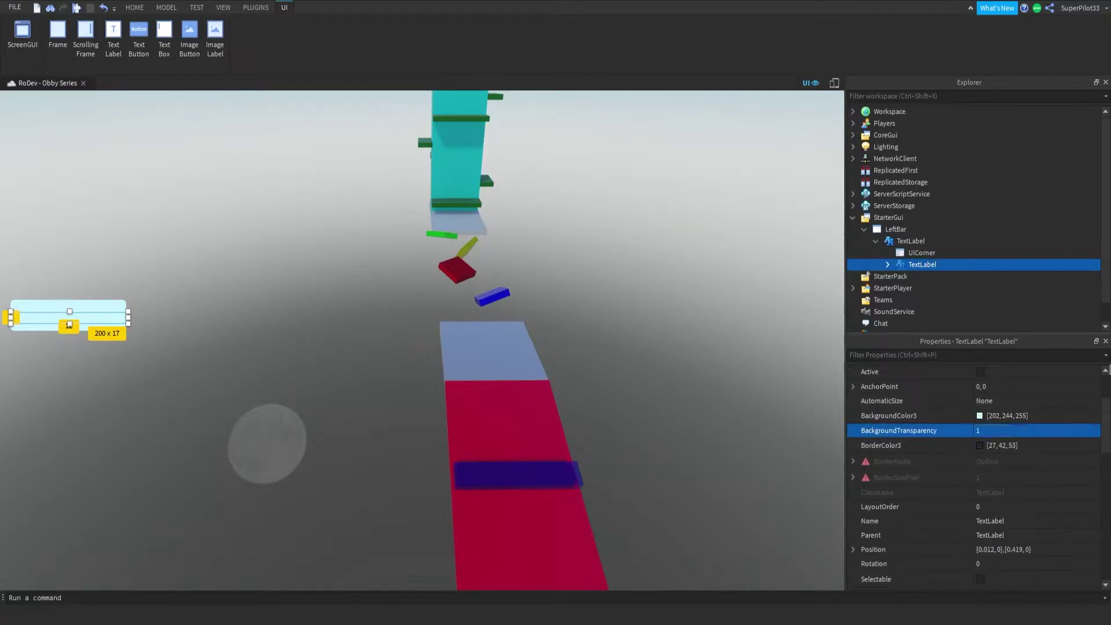
{"action": "left_click", "coordinate": [887, 265]}
{"action": "left_click", "coordinate": [914, 276]}
{"action": "key", "text": "Delete"}
Set the nested TextLabel's text to "Loading..." and enable TextScaled
{"action": "left_click", "coordinate": [925, 264]}
{"action": "scroll", "coordinate": [1036, 466], "scroll_direction": "down", "scroll_amount": 6}
{"action": "scroll", "coordinate": [1018, 468], "scroll_direction": "down", "scroll_amount": 5}
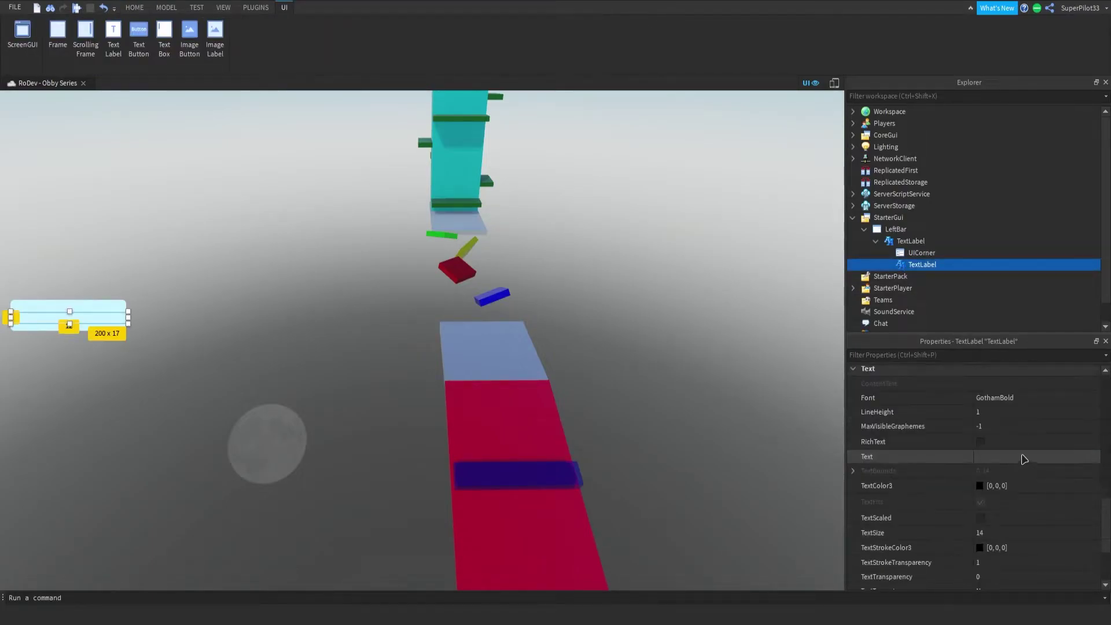
{"action": "left_click", "coordinate": [991, 458]}
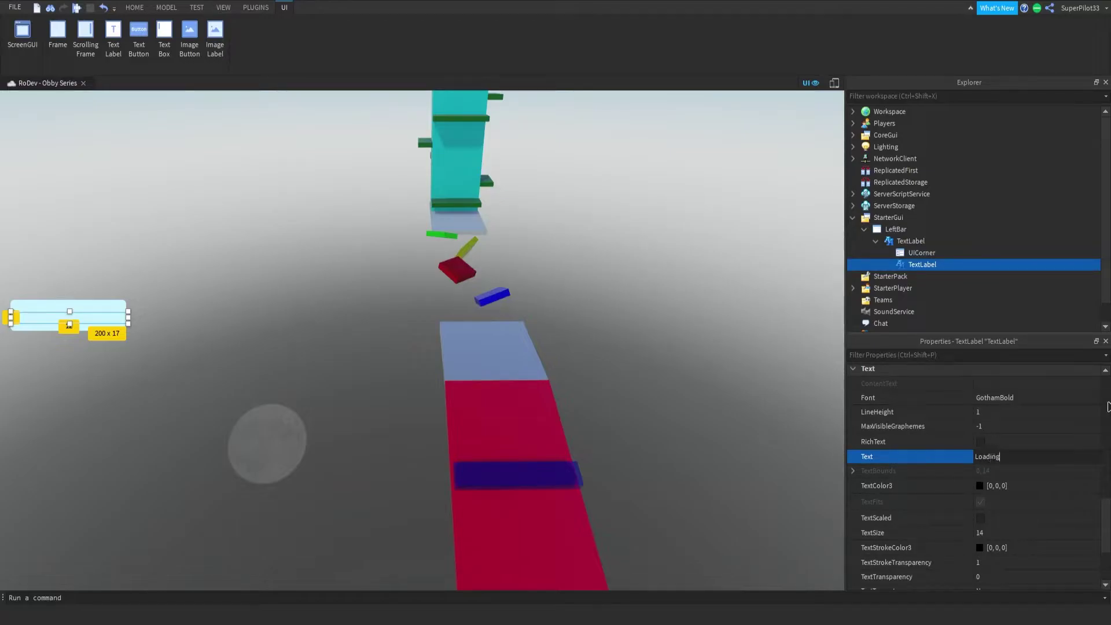
{"action": "key", "text": "Return"}
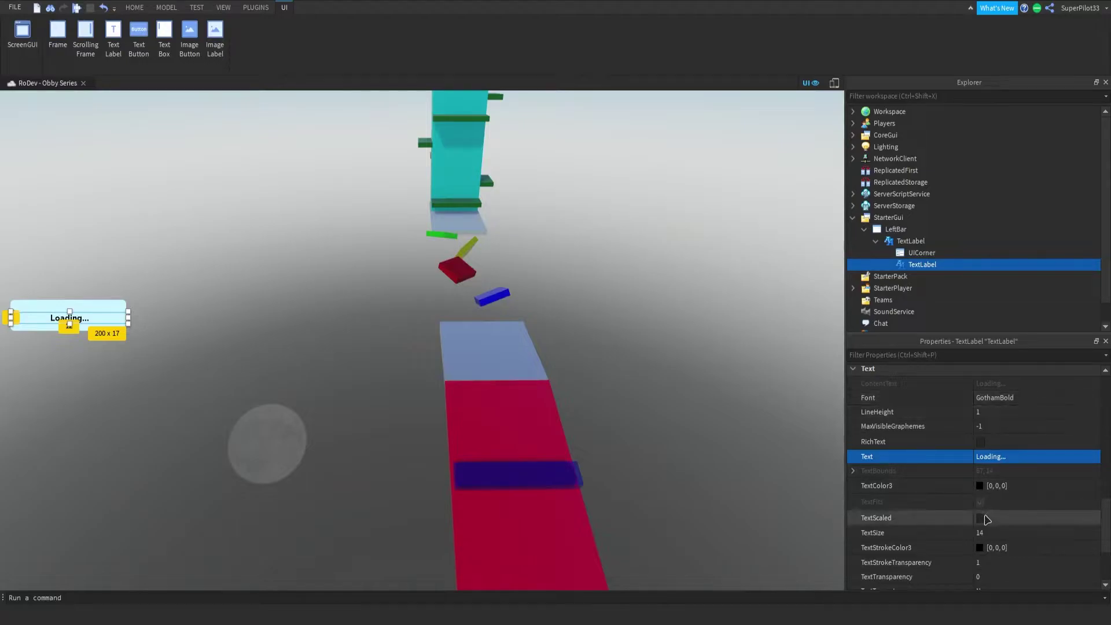
{"action": "left_click", "coordinate": [980, 518]}
{"action": "left_click", "coordinate": [171, 312]}
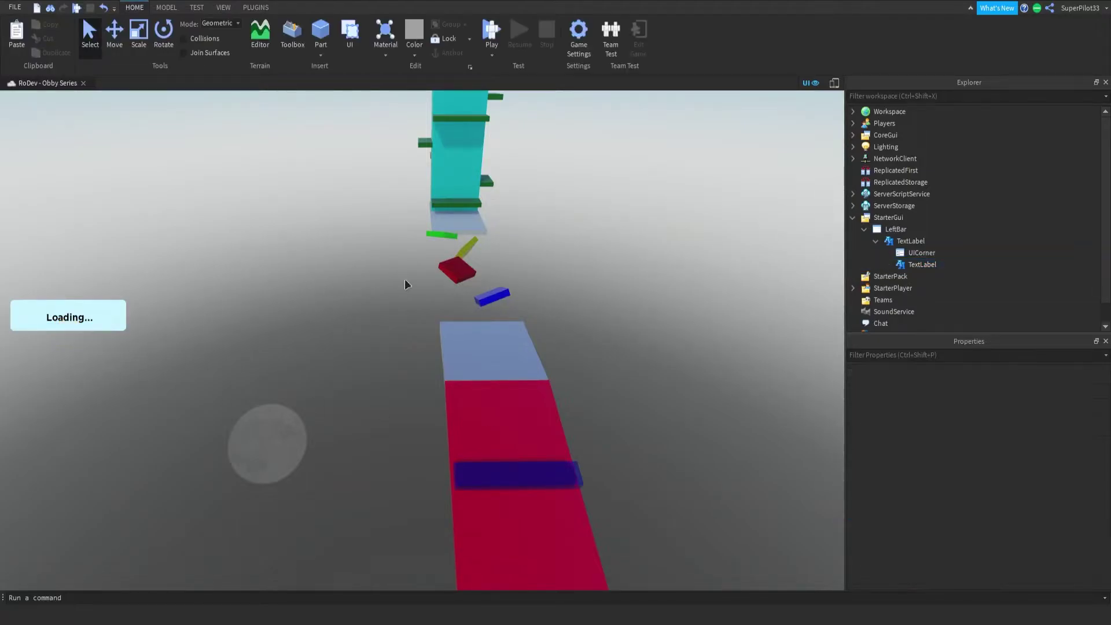
Enlarge the nested TextLabel to about 200 x 23 and center it on the light-blue background label
{"action": "left_click", "coordinate": [922, 265]}
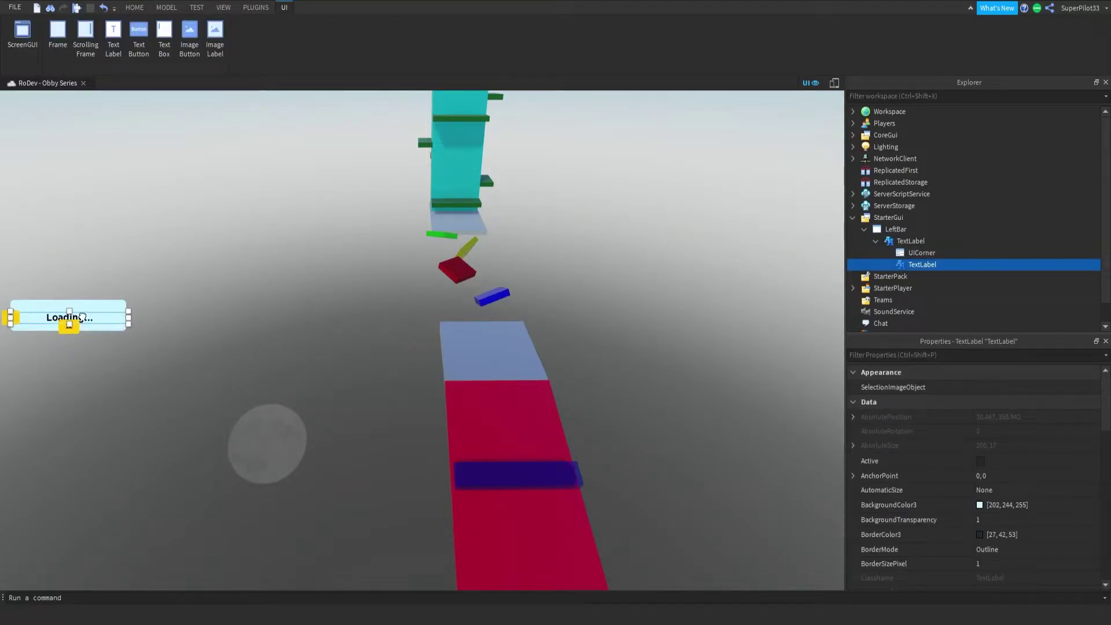
{"action": "left_click_drag", "start_coordinate": [81, 316], "coordinate": [83, 314]}
{"action": "left_click", "coordinate": [273, 295]}
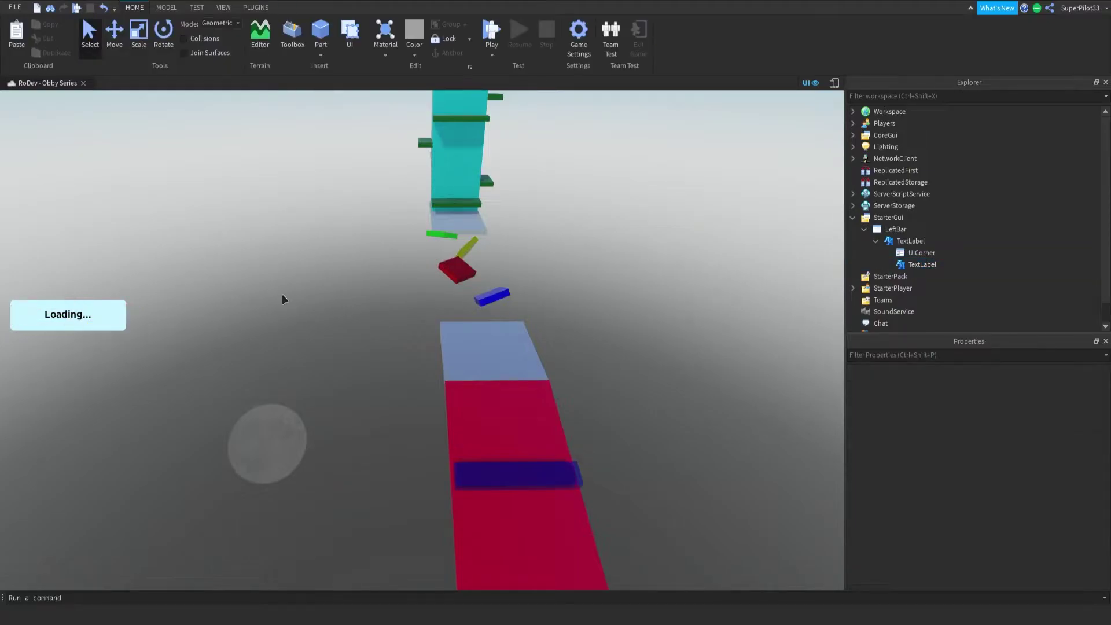
{"action": "left_click", "coordinate": [943, 264]}
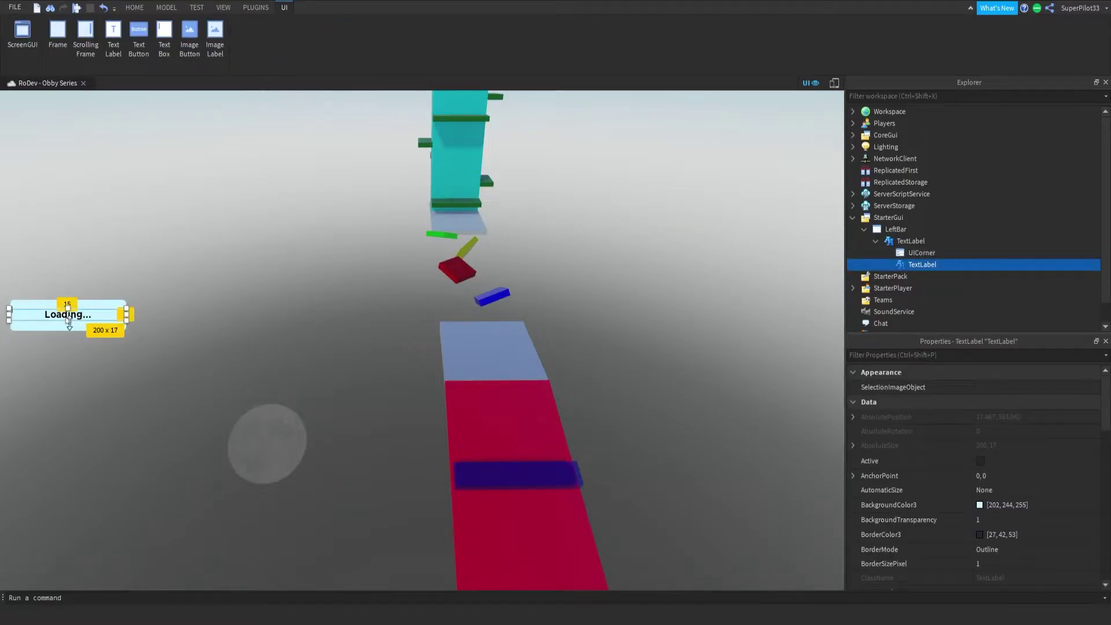
{"action": "left_click_drag", "start_coordinate": [68, 322], "coordinate": [71, 324]}
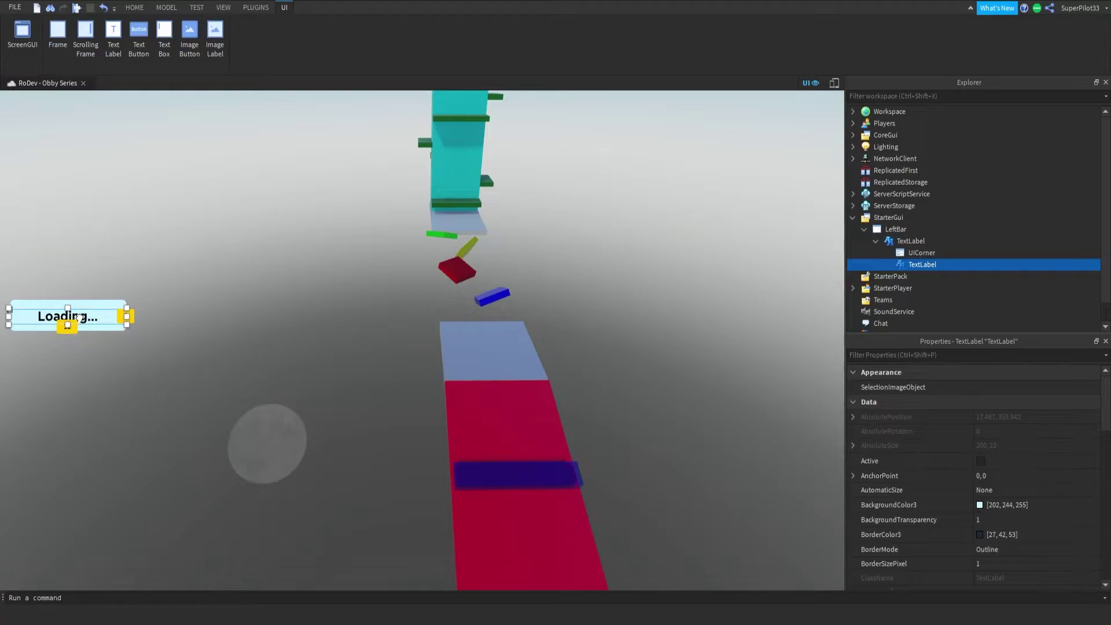
{"action": "left_click", "coordinate": [249, 296]}
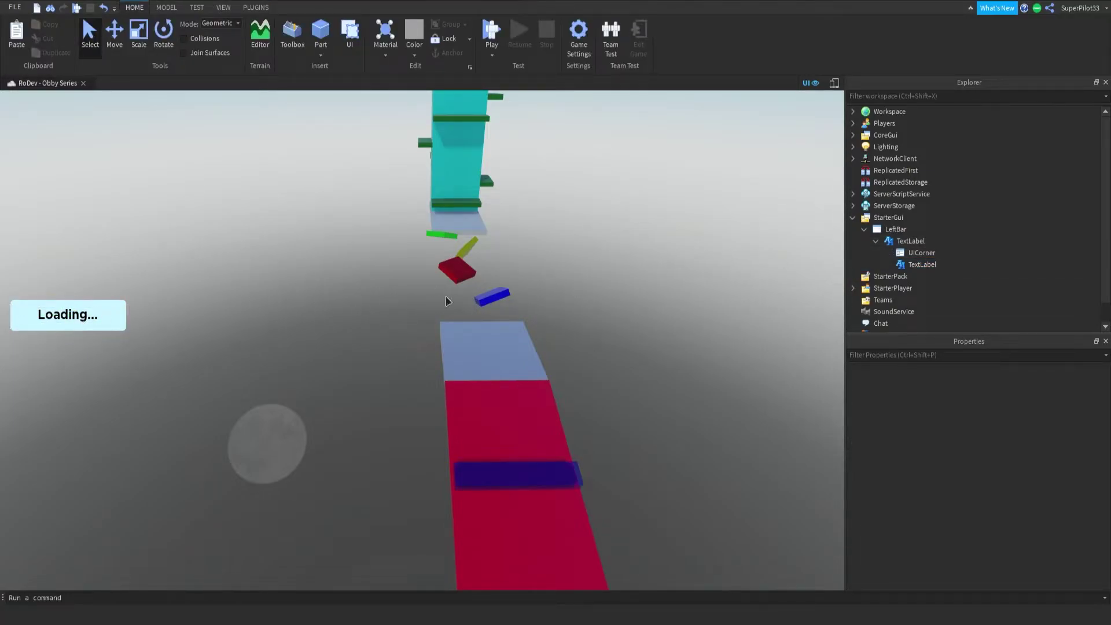
Set the nested TextLabel's TextColor3 to white [255, 255, 255]
{"action": "left_click", "coordinate": [940, 264]}
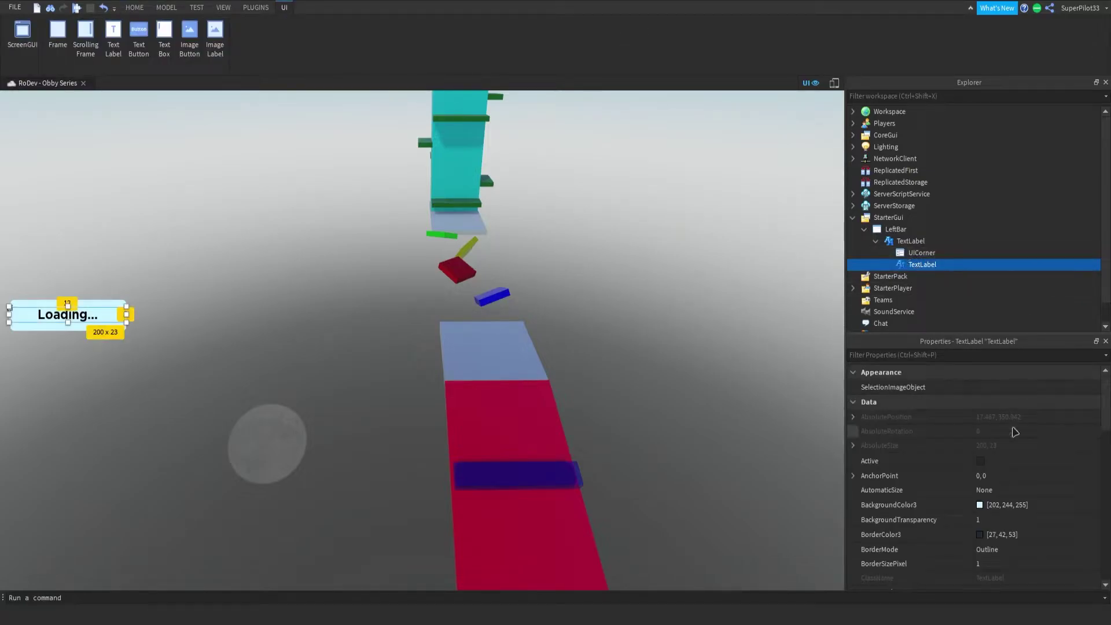
{"action": "scroll", "coordinate": [1016, 447], "scroll_direction": "down", "scroll_amount": 5}
{"action": "scroll", "coordinate": [985, 419], "scroll_direction": "up", "scroll_amount": 3}
{"action": "scroll", "coordinate": [985, 419], "scroll_direction": "up", "scroll_amount": 3}
{"action": "scroll", "coordinate": [981, 535], "scroll_direction": "down", "scroll_amount": 5}
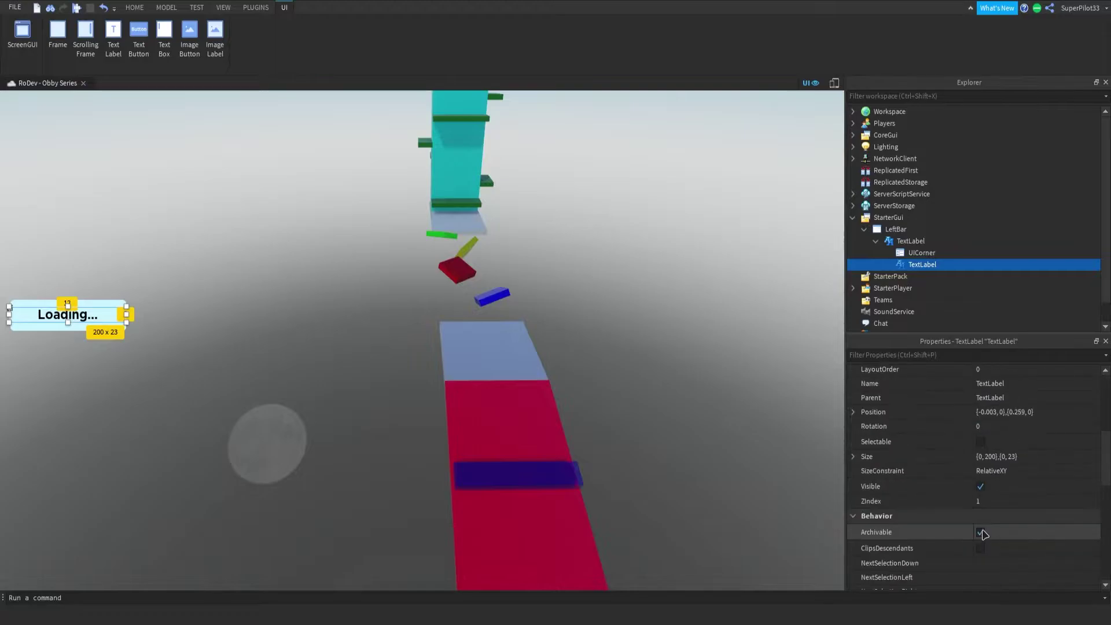
{"action": "left_click", "coordinate": [981, 574]}
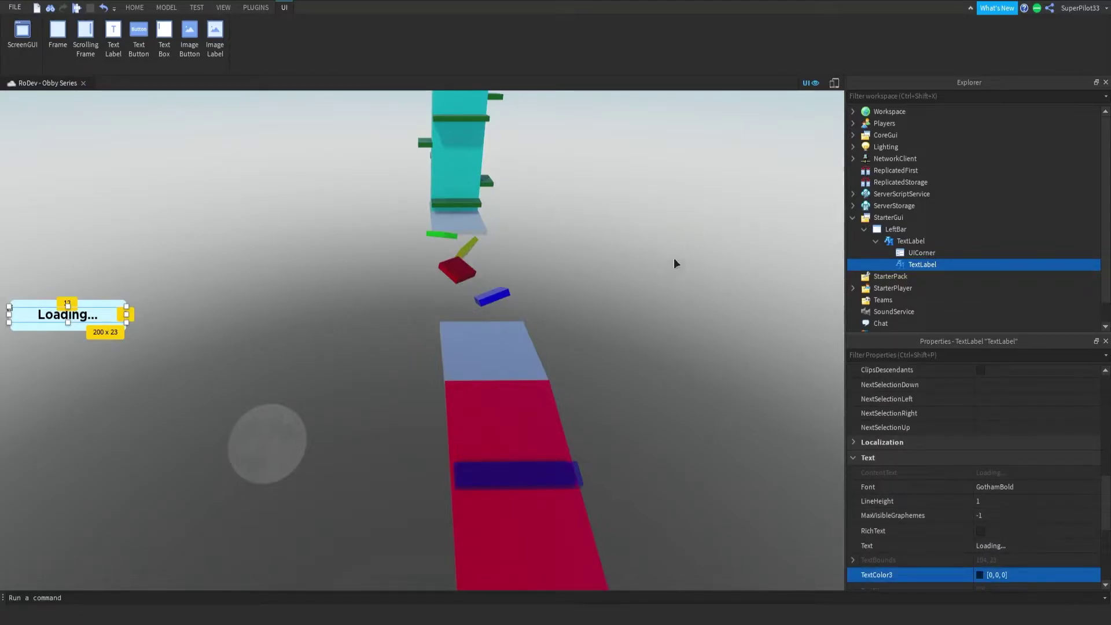
{"action": "left_click", "coordinate": [675, 257]}
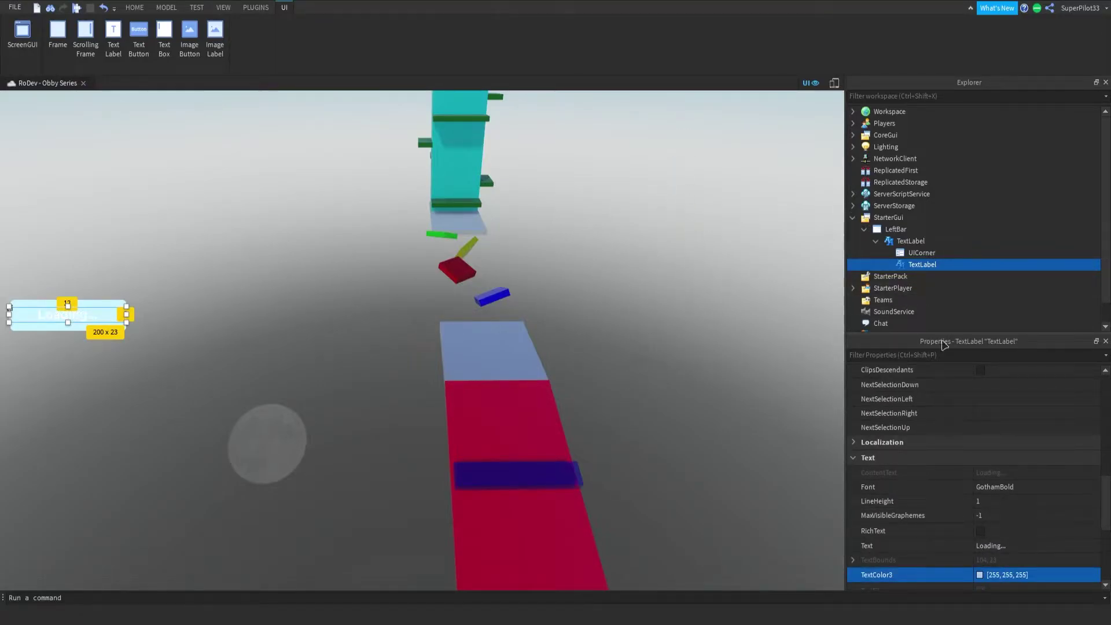
Set the nested TextLabel's TextStrokeTransparency to 0.7
{"action": "scroll", "coordinate": [989, 521], "scroll_direction": "down", "scroll_amount": 5}
{"action": "left_click", "coordinate": [986, 468]}
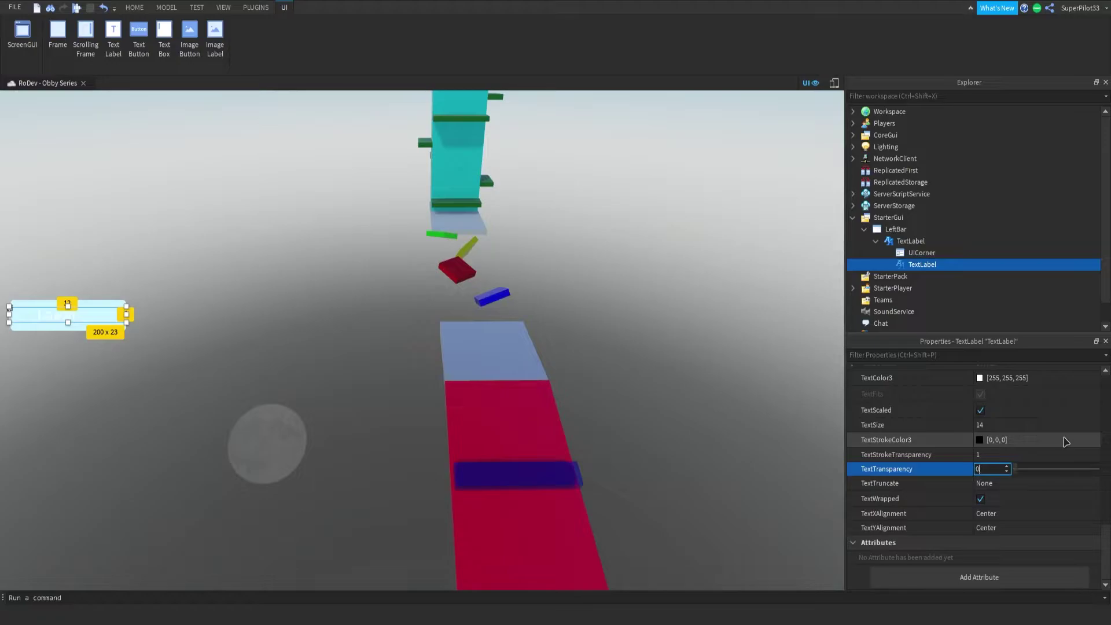
{"action": "left_click", "coordinate": [1018, 455]}
{"action": "type", "text": "0.76"}
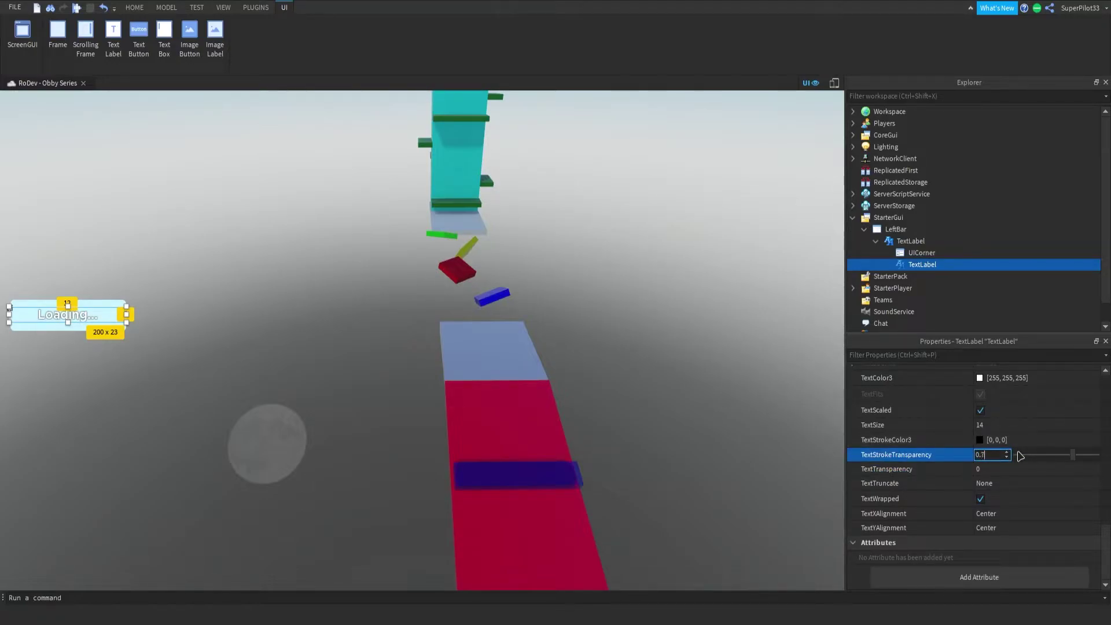
{"action": "key", "text": "Return"}
{"action": "left_click", "coordinate": [809, 331]}
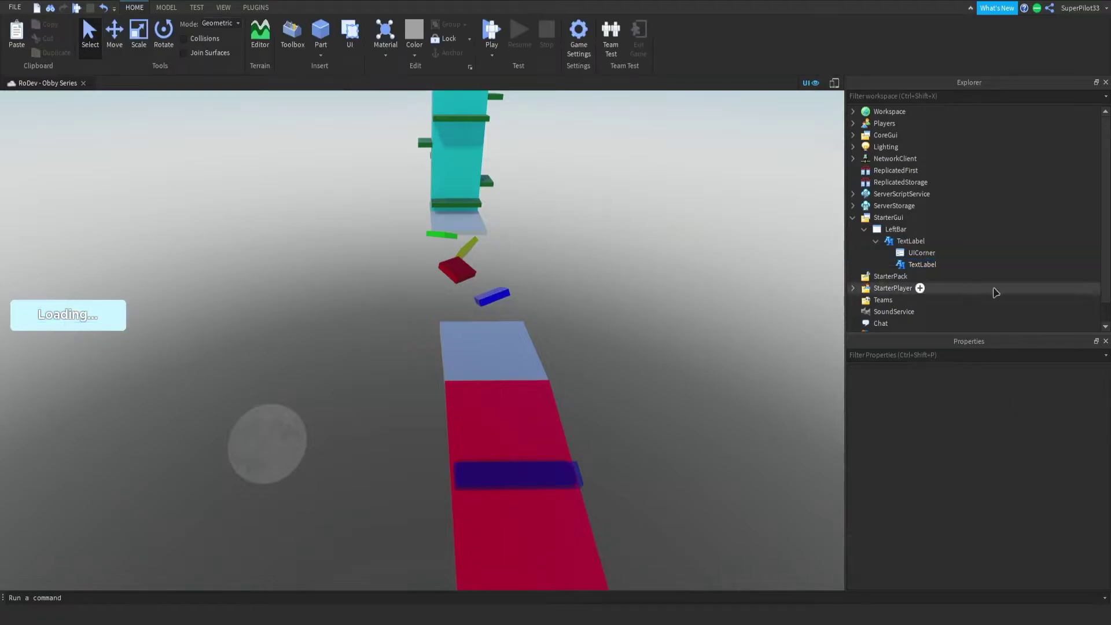
Set the nested TextLabel's TextStrokeTransparency to 0.9
{"action": "left_click", "coordinate": [909, 276]}
{"action": "left_click", "coordinate": [905, 266]}
{"action": "scroll", "coordinate": [1030, 527], "scroll_direction": "down", "scroll_amount": 10}
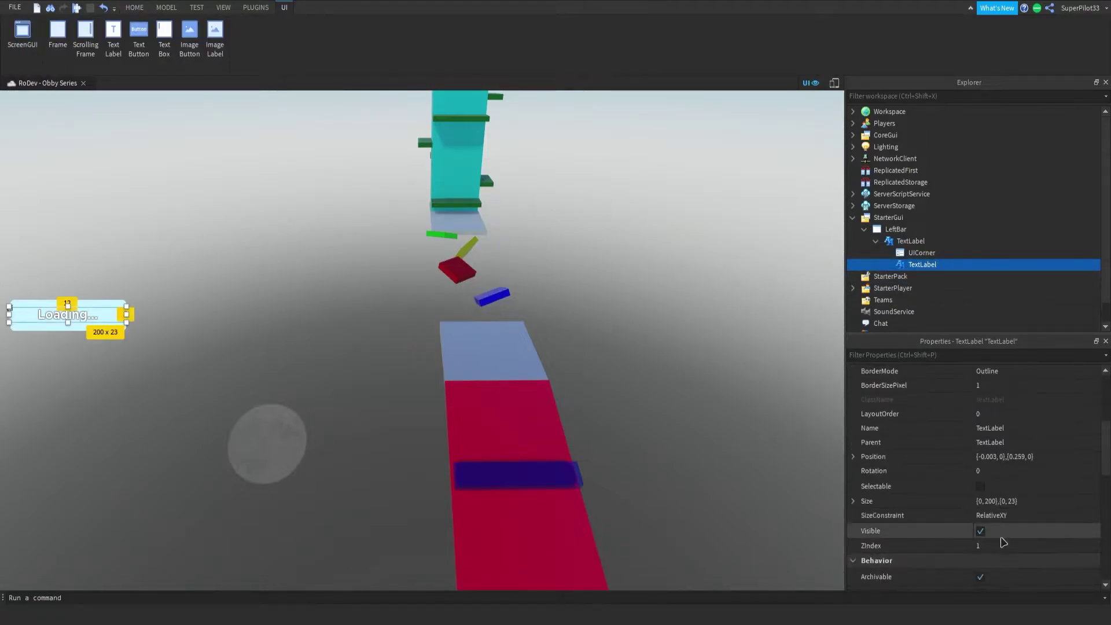
{"action": "scroll", "coordinate": [1000, 519], "scroll_direction": "down", "scroll_amount": 5}
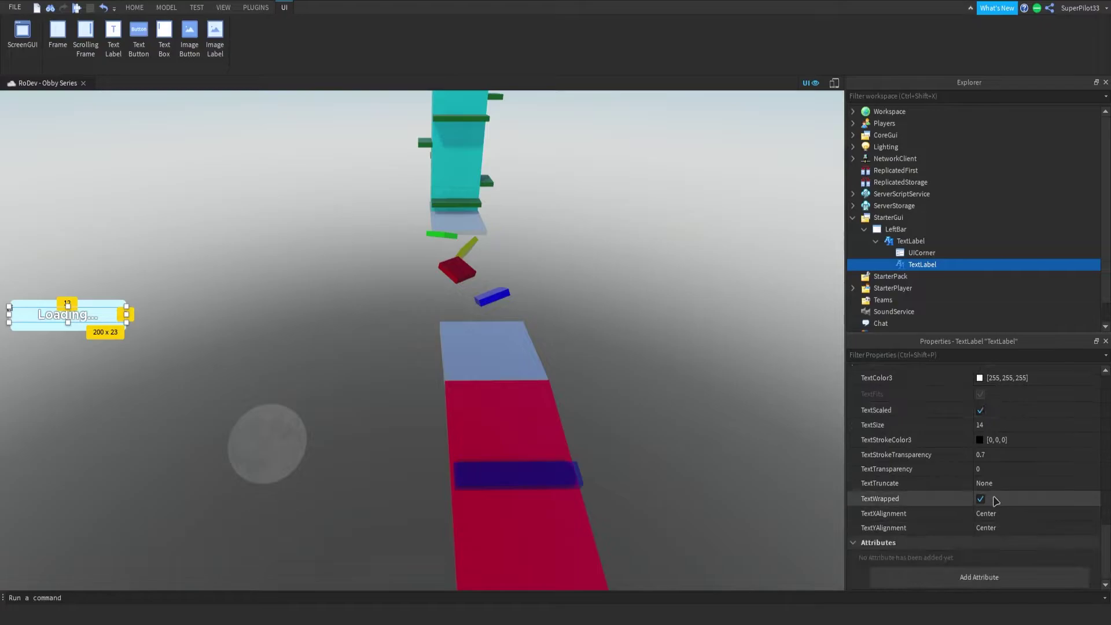
{"action": "left_click", "coordinate": [993, 455]}
{"action": "type", "text": "0.9"}
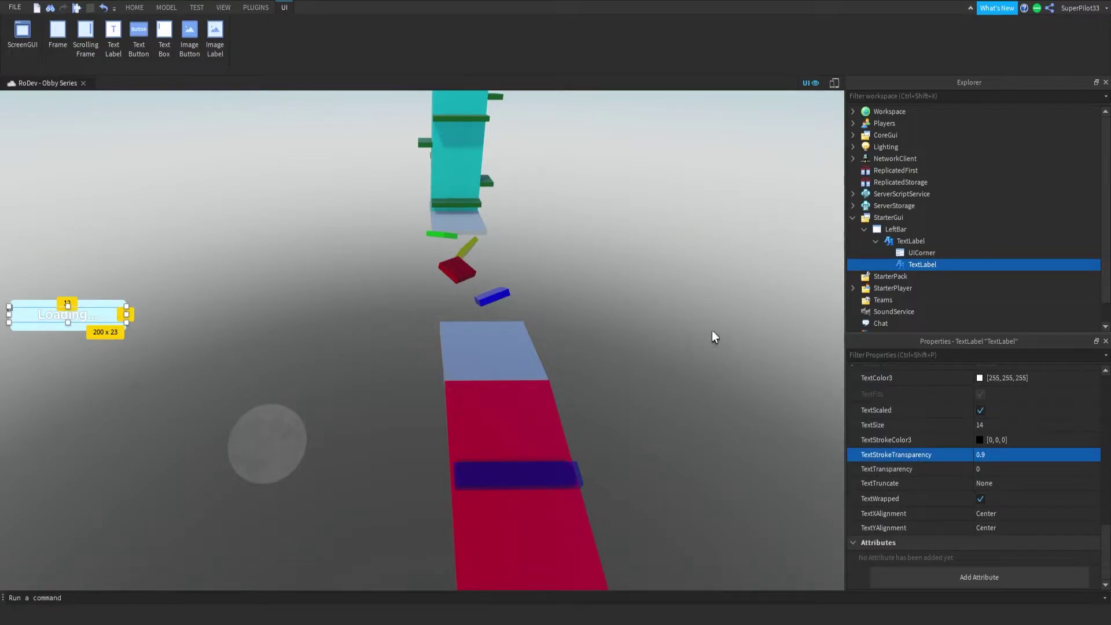
{"action": "left_click", "coordinate": [581, 259]}
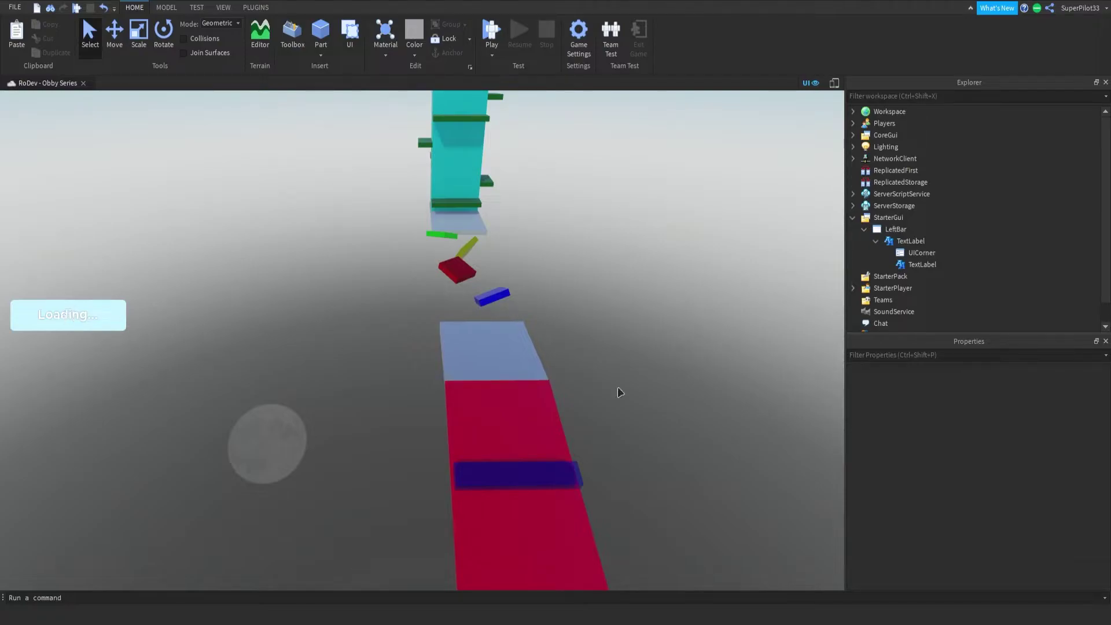
Rename the outer TextLabel under LeftBar to StageDisplay
{"action": "left_click", "coordinate": [875, 240]}
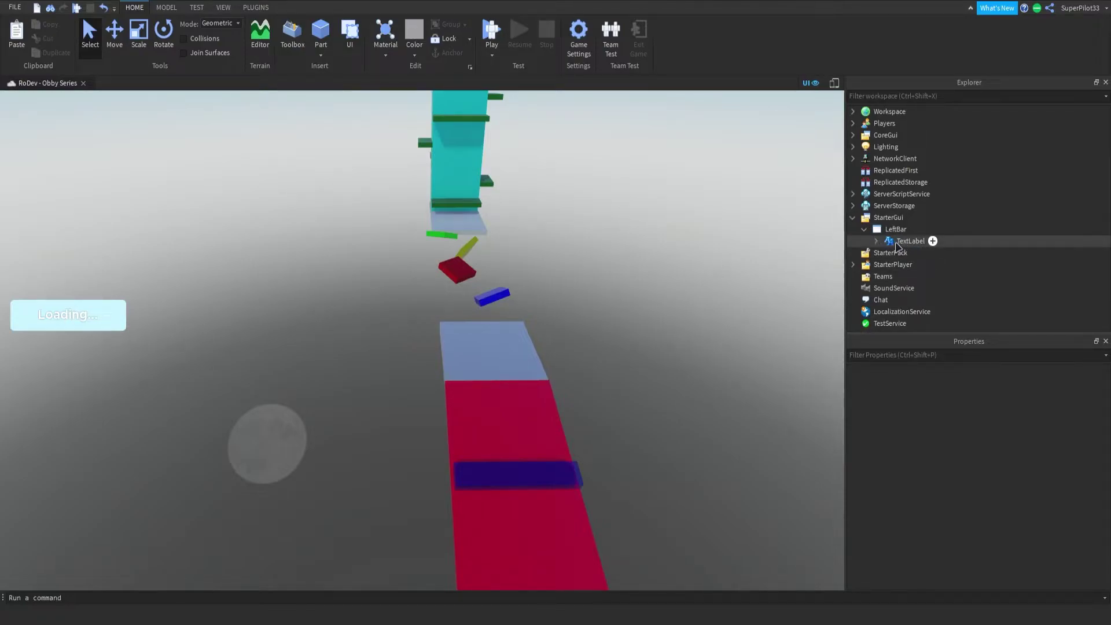
{"action": "left_click", "coordinate": [902, 240]}
{"action": "key", "text": "F2"}
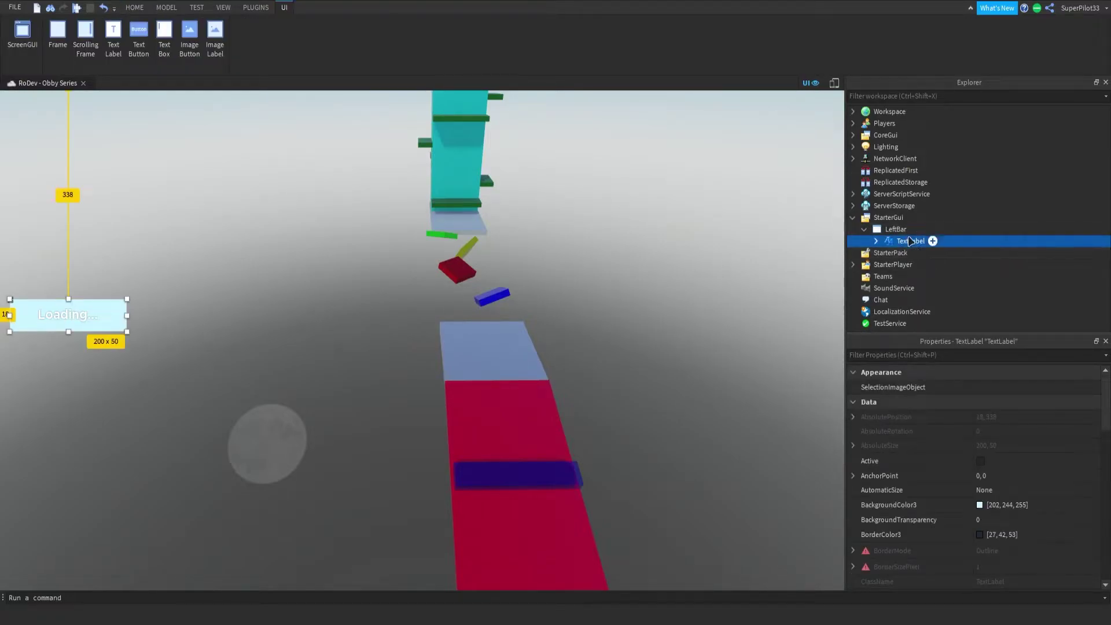
{"action": "type", "text": "StageDisplay"}
{"action": "key", "text": "Return"}
{"action": "left_click", "coordinate": [900, 243]}
Insert a ready-made blue button into StageDisplay with the Interface Tools plugin
{"action": "mouse_move", "coordinate": [909, 232]}
{"action": "left_click", "coordinate": [261, 7]}
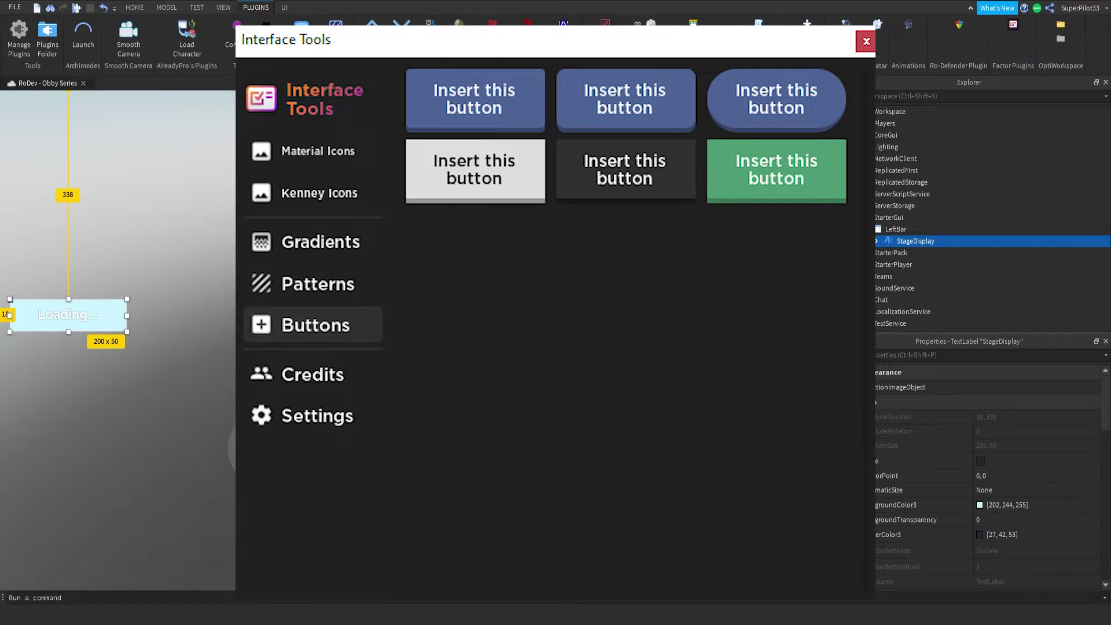
{"action": "left_click", "coordinate": [161, 78]}
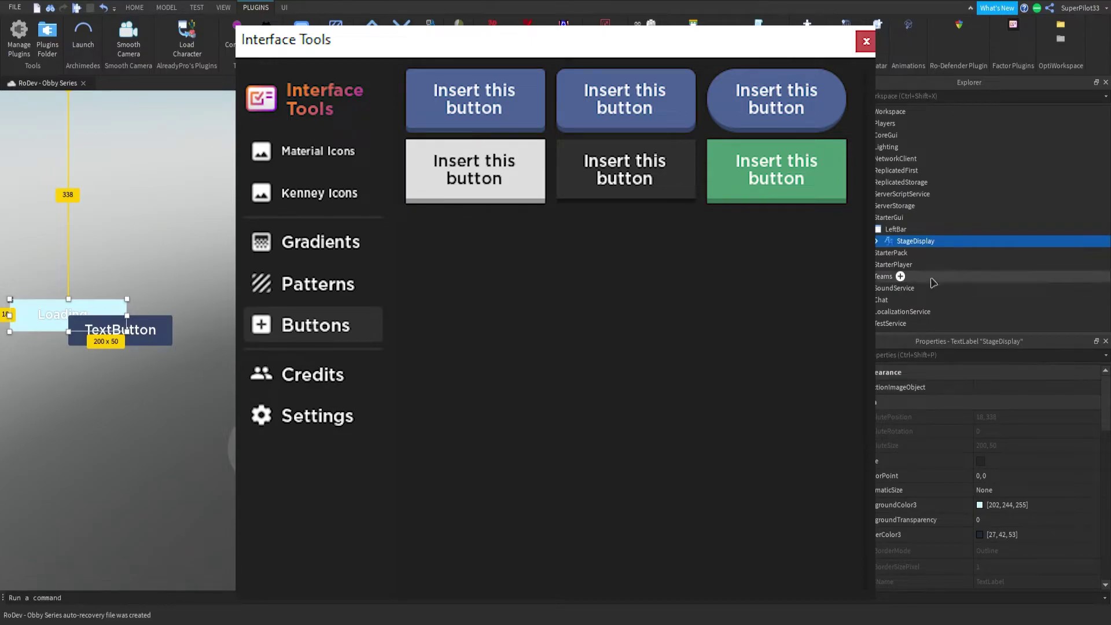
Move the inserted Button out of StageDisplay so it sits directly under LeftBar, and select LeftBar
{"action": "left_click", "coordinate": [877, 242]}
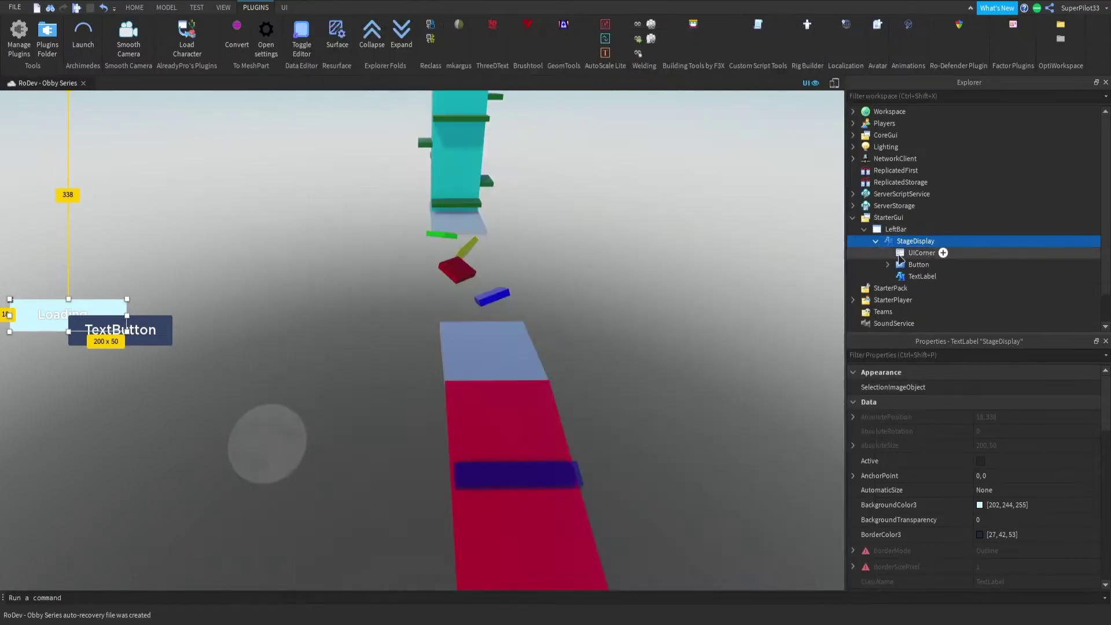
{"action": "left_click_drag", "start_coordinate": [917, 265], "coordinate": [906, 233]}
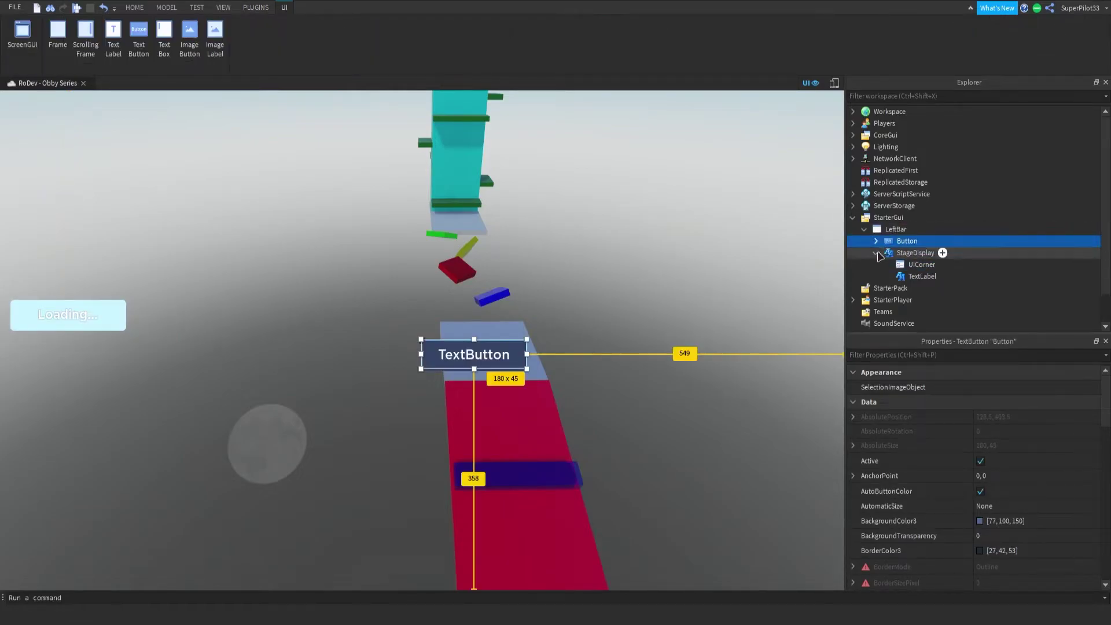
{"action": "left_click", "coordinate": [875, 253]}
{"action": "left_click", "coordinate": [896, 229]}
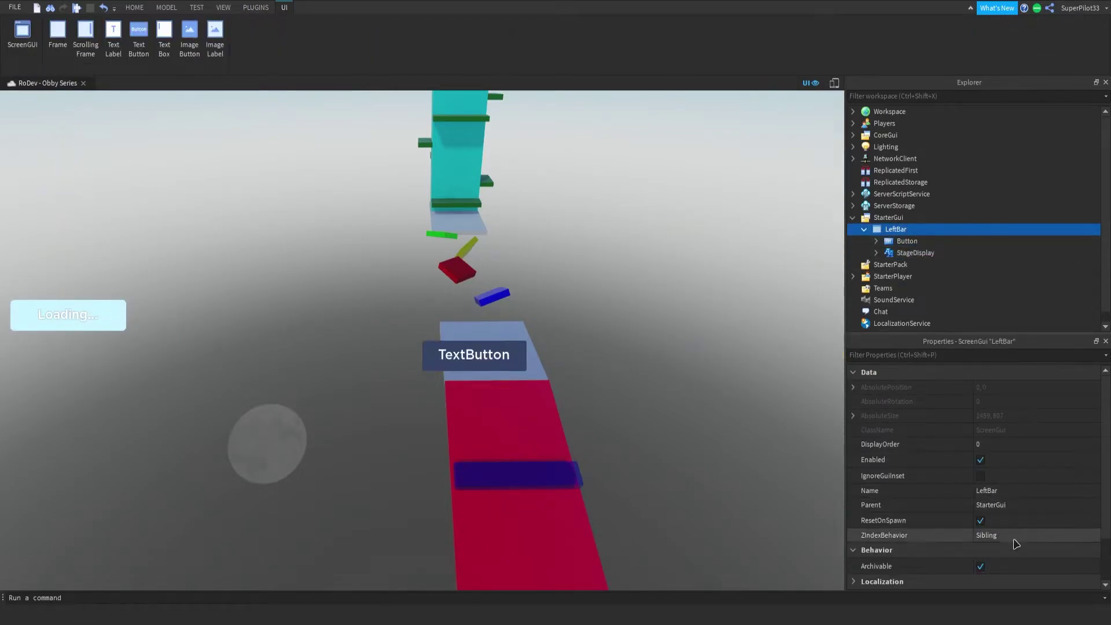
{"action": "left_click", "coordinate": [1012, 535]}
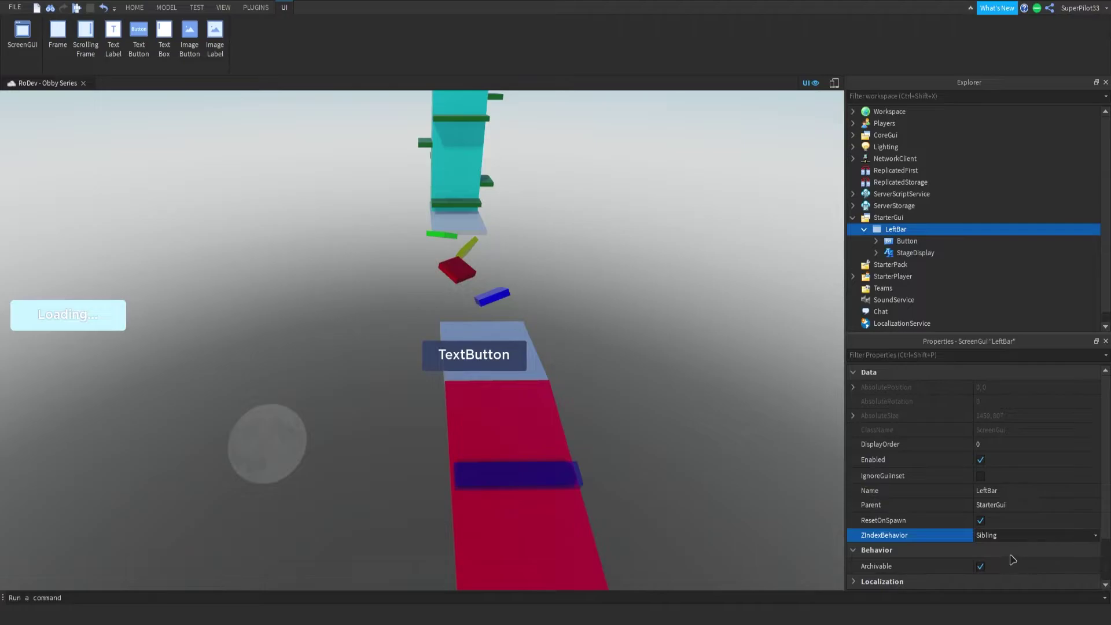
{"action": "left_click", "coordinate": [624, 384]}
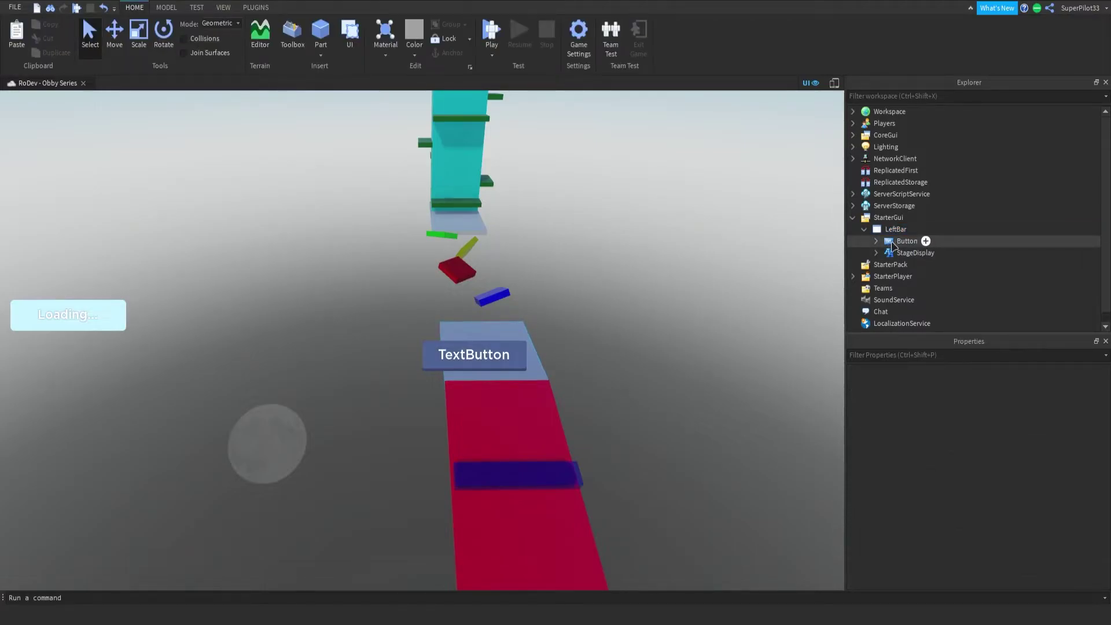
Move the Button directly beneath the StageDisplay label and widen it to match, about 198 x 45 pixels
{"action": "left_click", "coordinate": [897, 242]}
{"action": "left_click_drag", "start_coordinate": [509, 370], "coordinate": [125, 353]}
{"action": "left_click_drag", "start_coordinate": [13, 352], "coordinate": [8, 352]}
{"action": "left_click", "coordinate": [146, 406]}
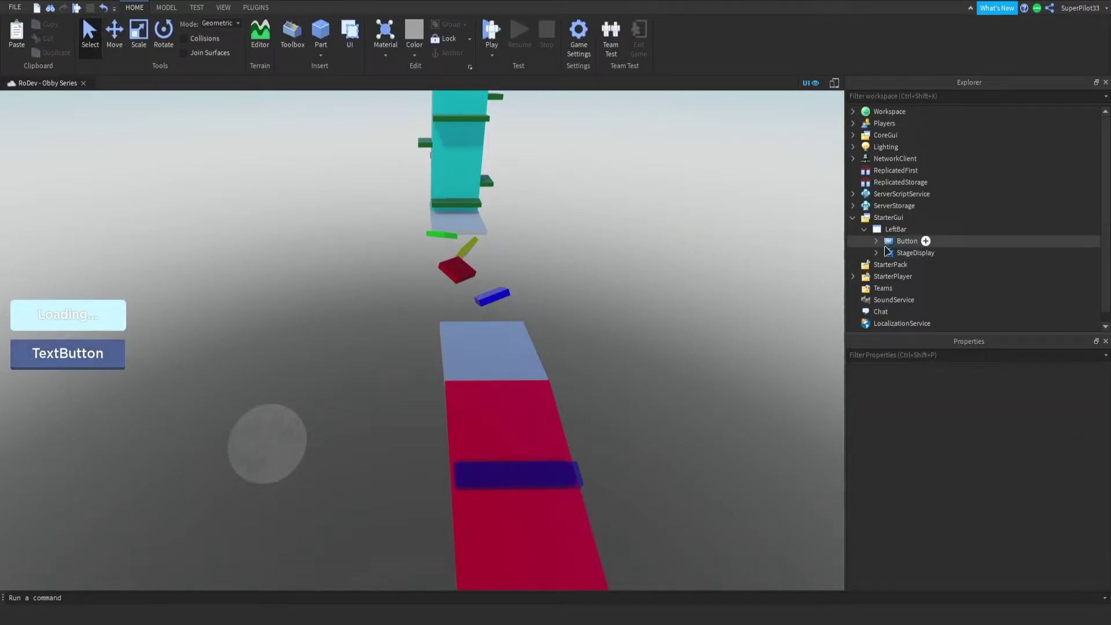
Rename the Button under LeftBar to InviteFriends
{"action": "left_click", "coordinate": [902, 241]}
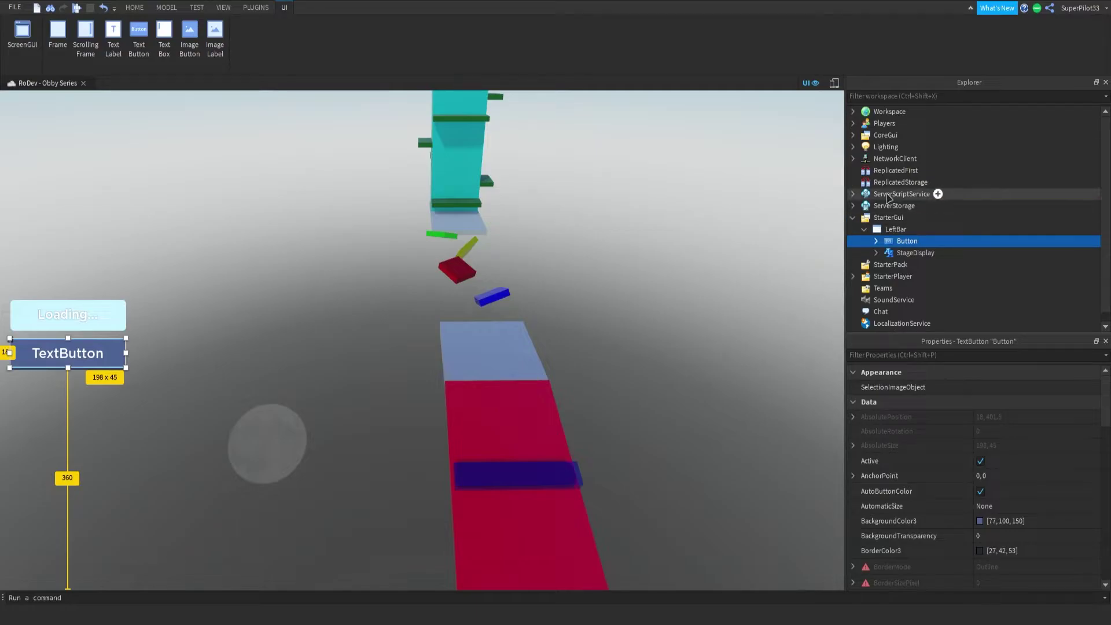
{"action": "left_click", "coordinate": [919, 241]}
{"action": "type", "text": "InviteFriends"}
{"action": "key", "text": "Return"}
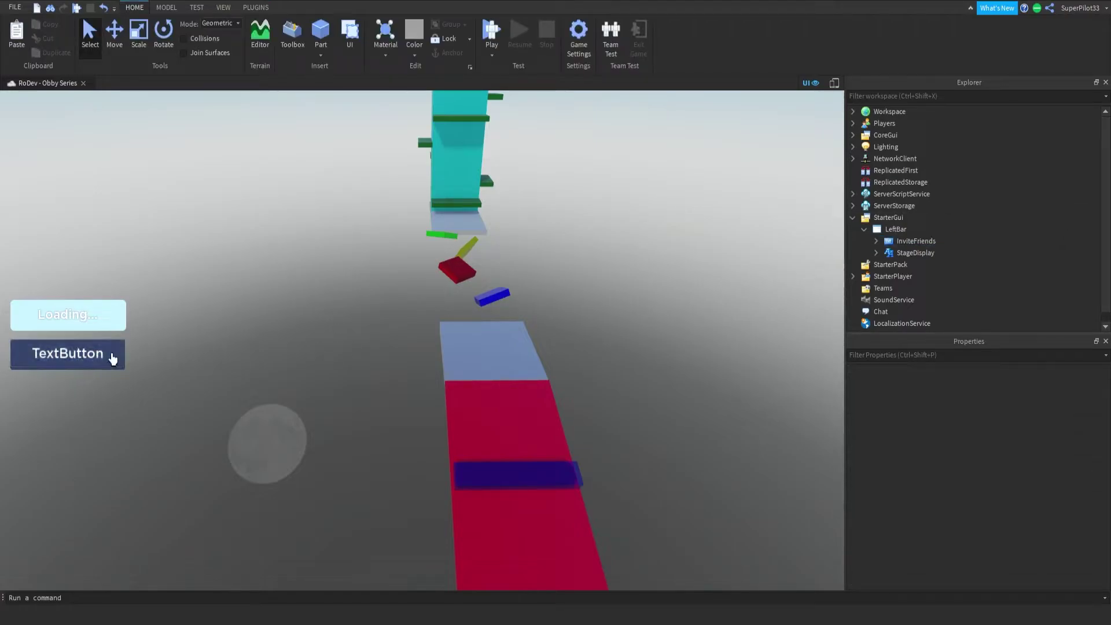
Change the InviteFriends button's displayed text to "Invite Friends!"
{"action": "left_click", "coordinate": [883, 242]}
{"action": "left_click", "coordinate": [876, 242]}
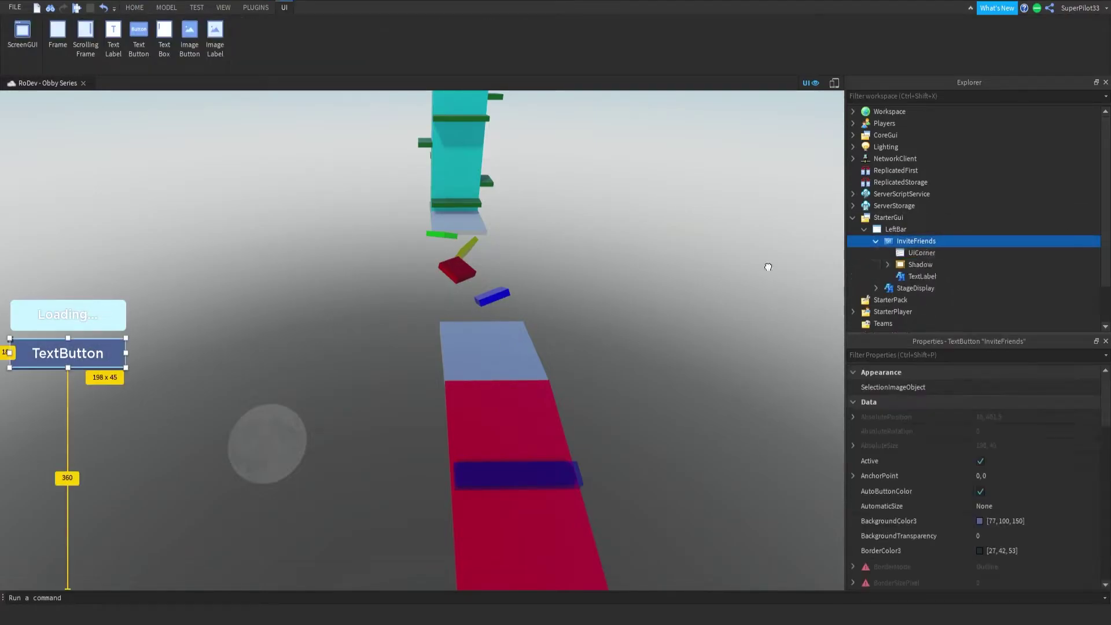
{"action": "double_click", "coordinate": [68, 359]}
{"action": "key", "text": "ctrl+a"}
{"action": "type", "text": "Invirte"}
{"action": "key", "text": "BackSpace"}
{"action": "key", "text": "BackSpace"}
{"action": "key", "text": "BackSpace"}
{"action": "type", "text": "e"}
{"action": "key", "text": "BackSpace"}
{"action": "type", "text": "te Fr"}
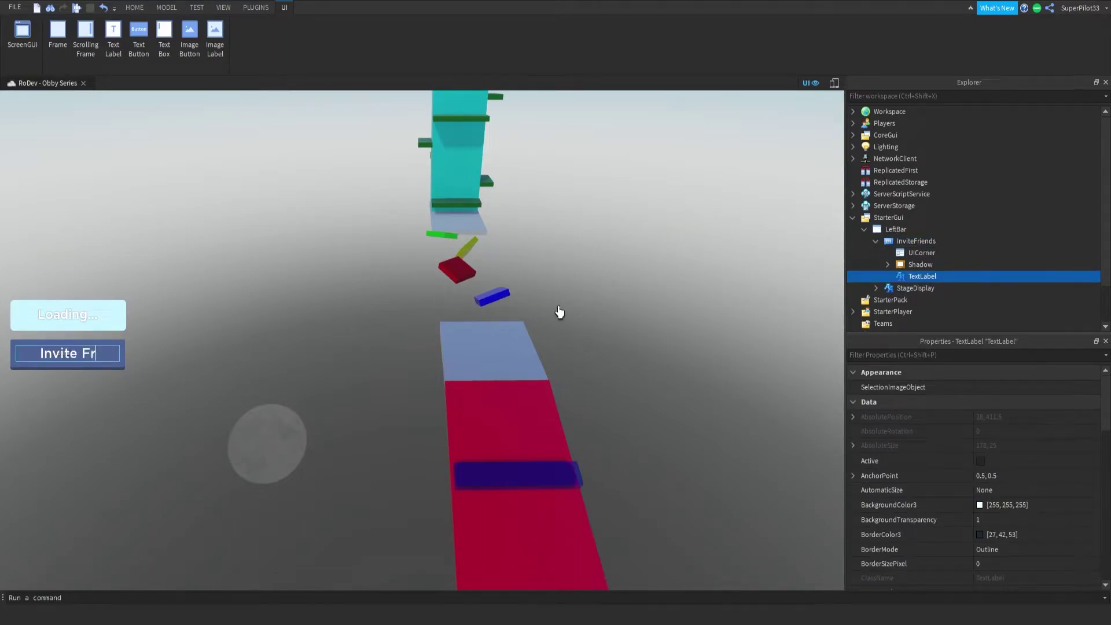
{"action": "type", "text": "iends!"}
{"action": "left_click", "coordinate": [235, 306]}
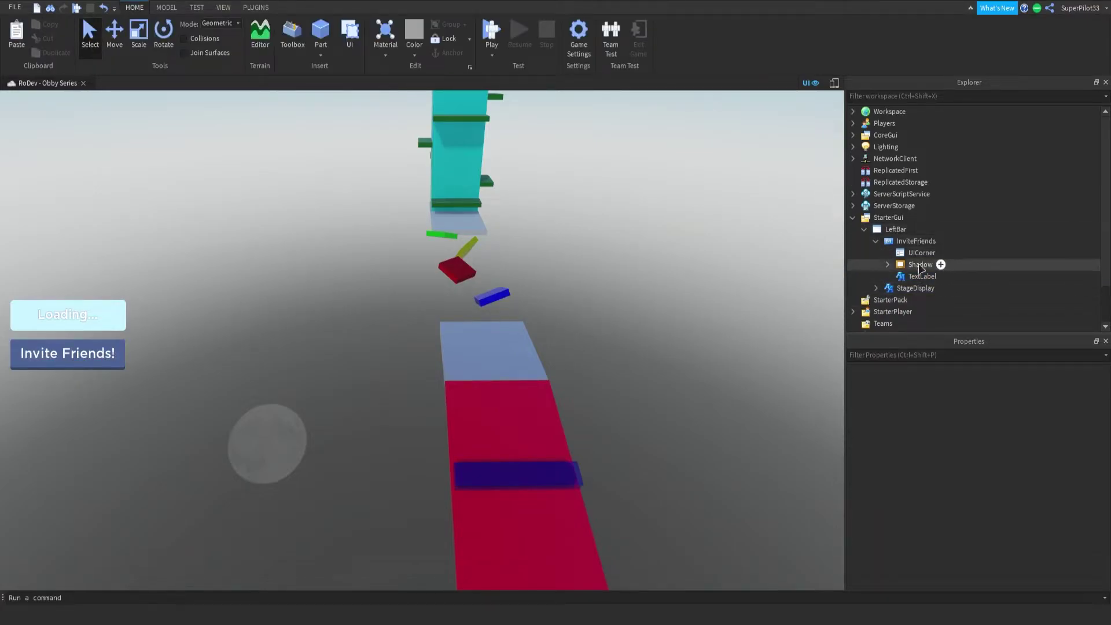
{"action": "left_click", "coordinate": [66, 353]}
{"action": "double_click", "coordinate": [66, 353]}
{"action": "key", "text": "ctrl+a"}
{"action": "left_click", "coordinate": [64, 353]}
{"action": "key", "text": "BackSpace"}
{"action": "left_click", "coordinate": [308, 333]}
{"action": "left_click", "coordinate": [354, 355]}
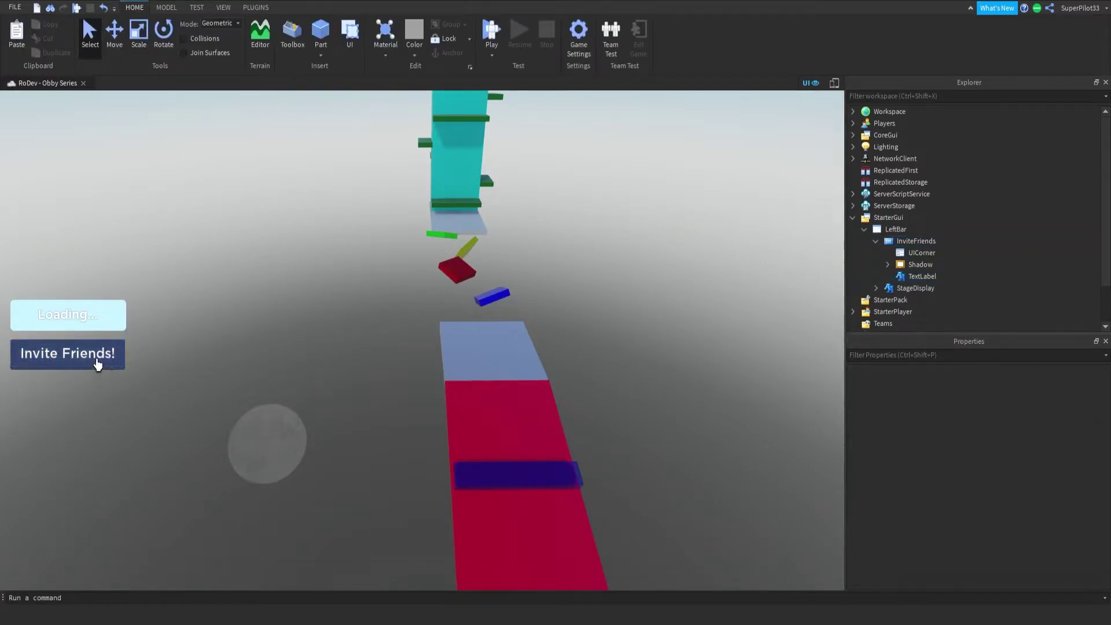
Set the Font of the TextLabel inside InviteFriends to GothamBold
{"action": "left_click", "coordinate": [916, 241]}
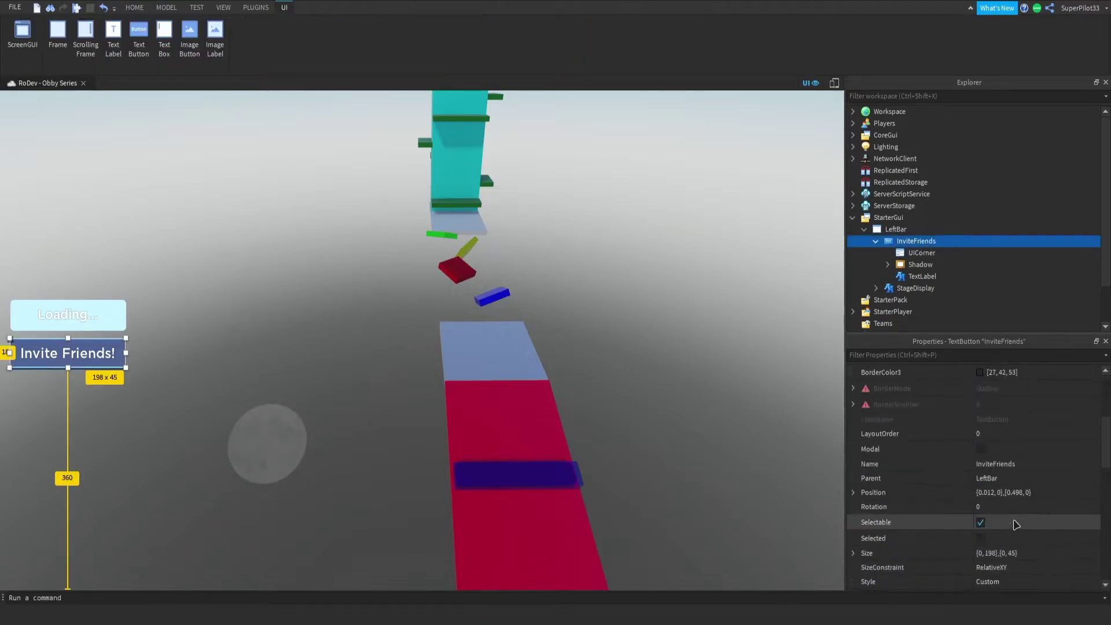
{"action": "scroll", "coordinate": [994, 515], "scroll_direction": "down", "scroll_amount": 10}
{"action": "left_click", "coordinate": [889, 277]}
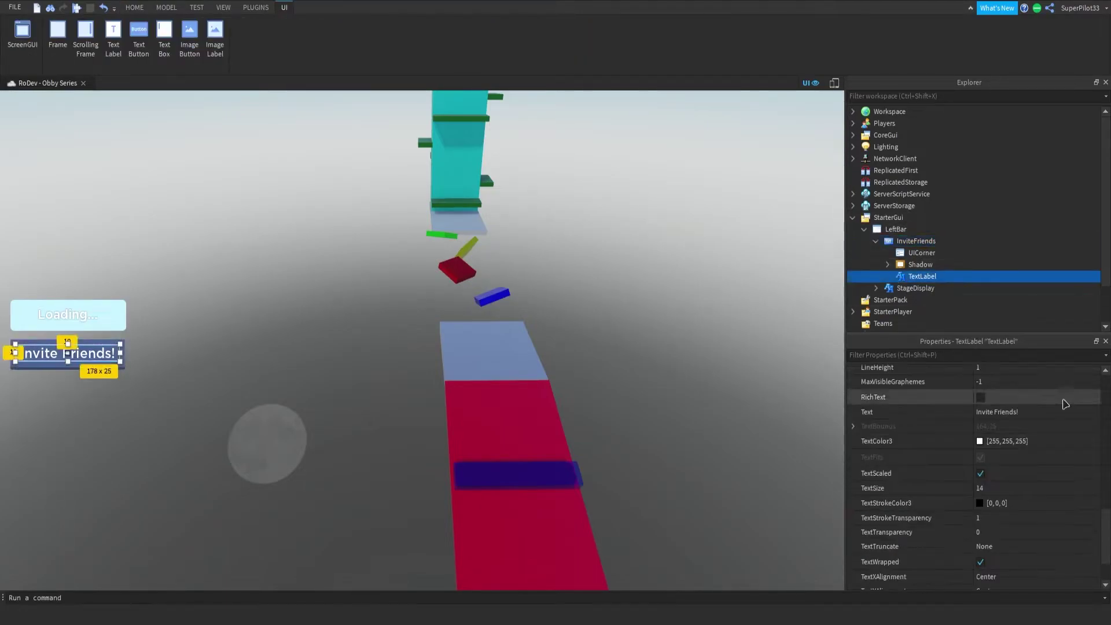
{"action": "scroll", "coordinate": [1007, 490], "scroll_direction": "up", "scroll_amount": 2}
{"action": "left_click", "coordinate": [1006, 489]}
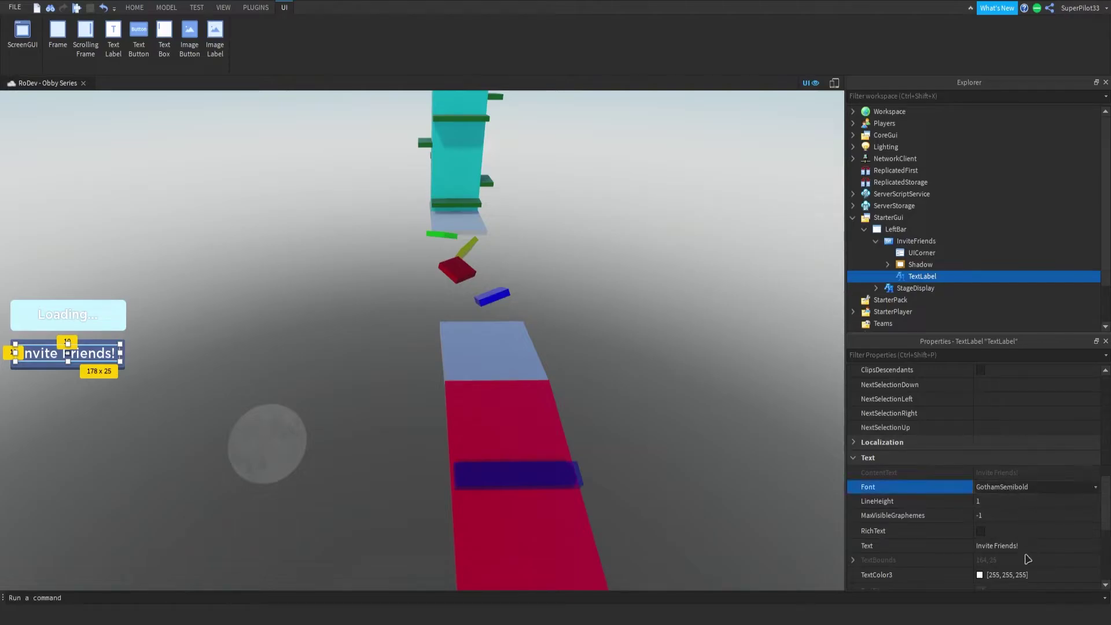
{"action": "left_click", "coordinate": [376, 431]}
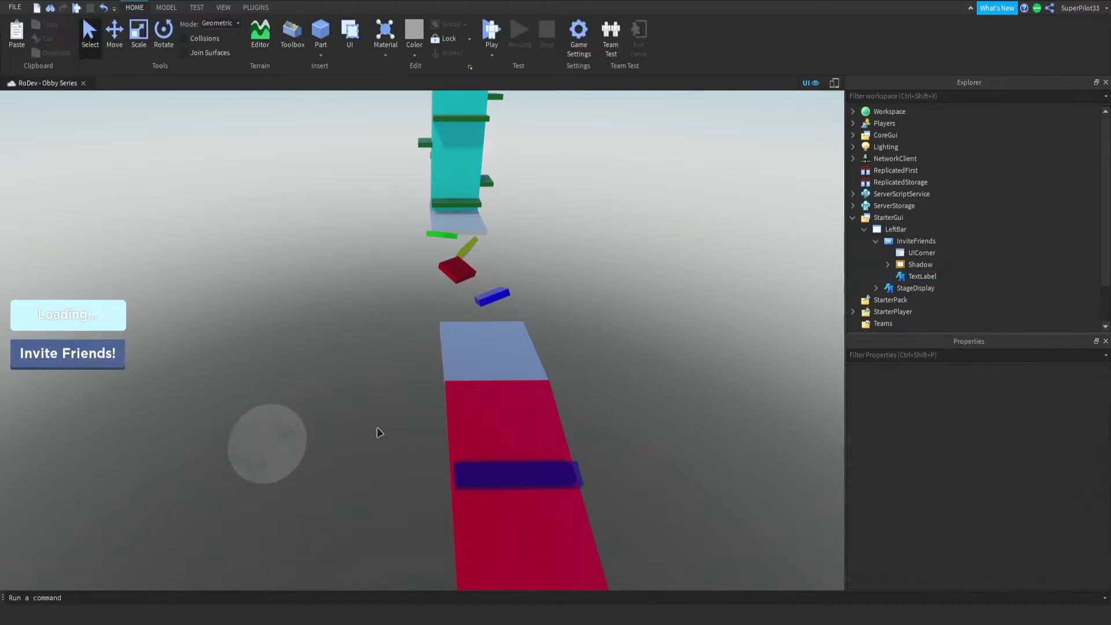
Replace the TextLabel inside StageDisplay with a copy of the TextLabel from InviteFriends
{"action": "left_click", "coordinate": [920, 276]}
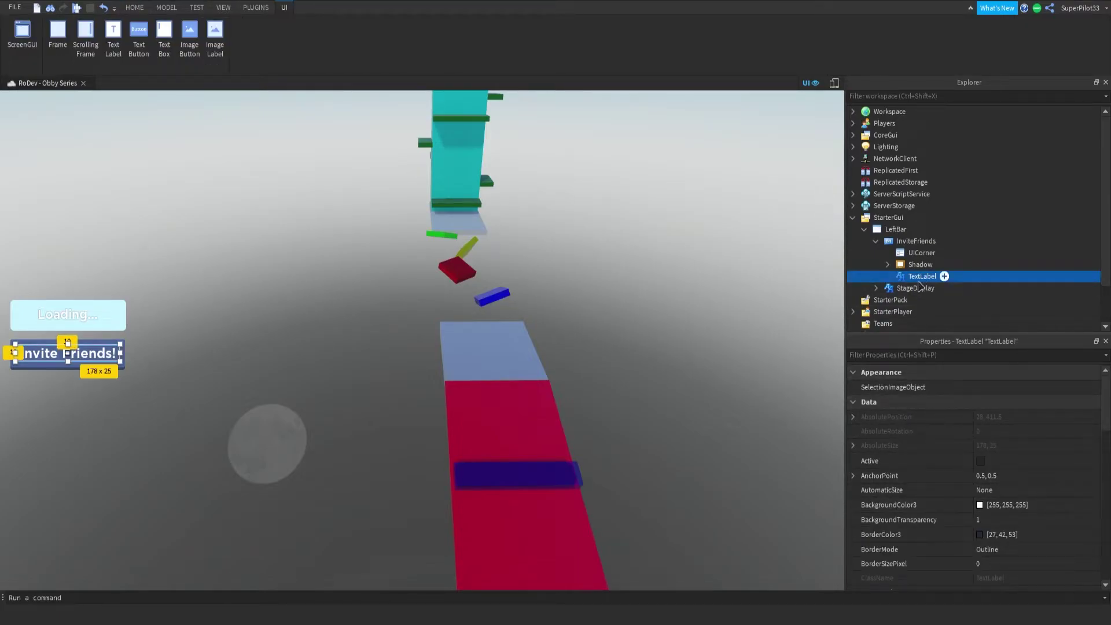
{"action": "left_click", "coordinate": [875, 240]}
{"action": "left_click", "coordinate": [875, 253]}
{"action": "left_click", "coordinate": [901, 255]}
{"action": "key", "text": "ctrl+shift+v"}
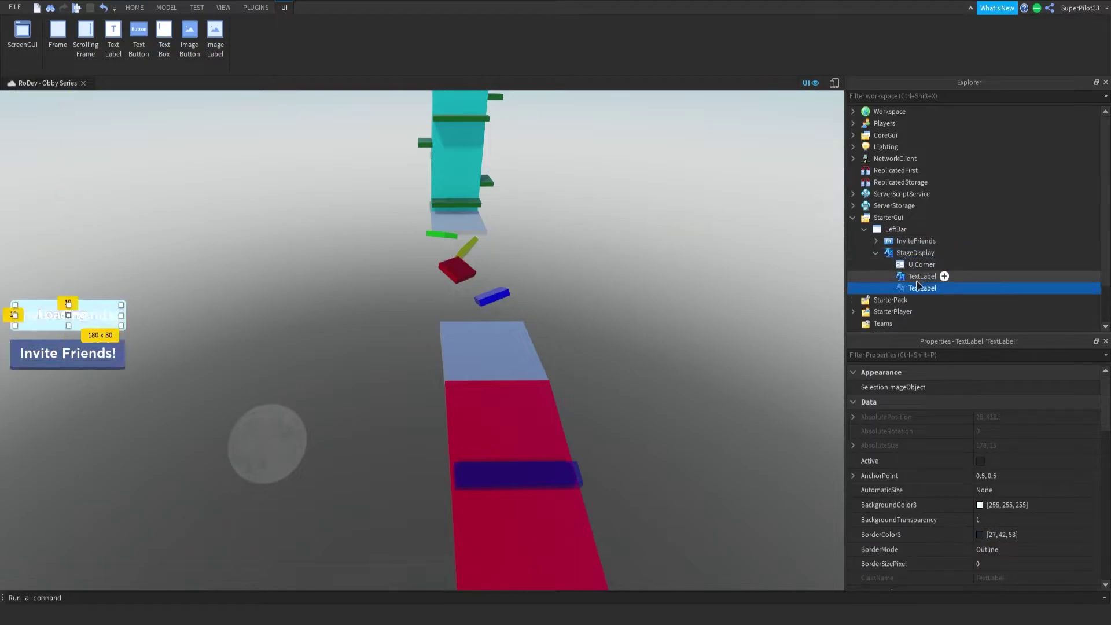
{"action": "left_click", "coordinate": [913, 278]}
{"action": "key", "text": "Delete"}
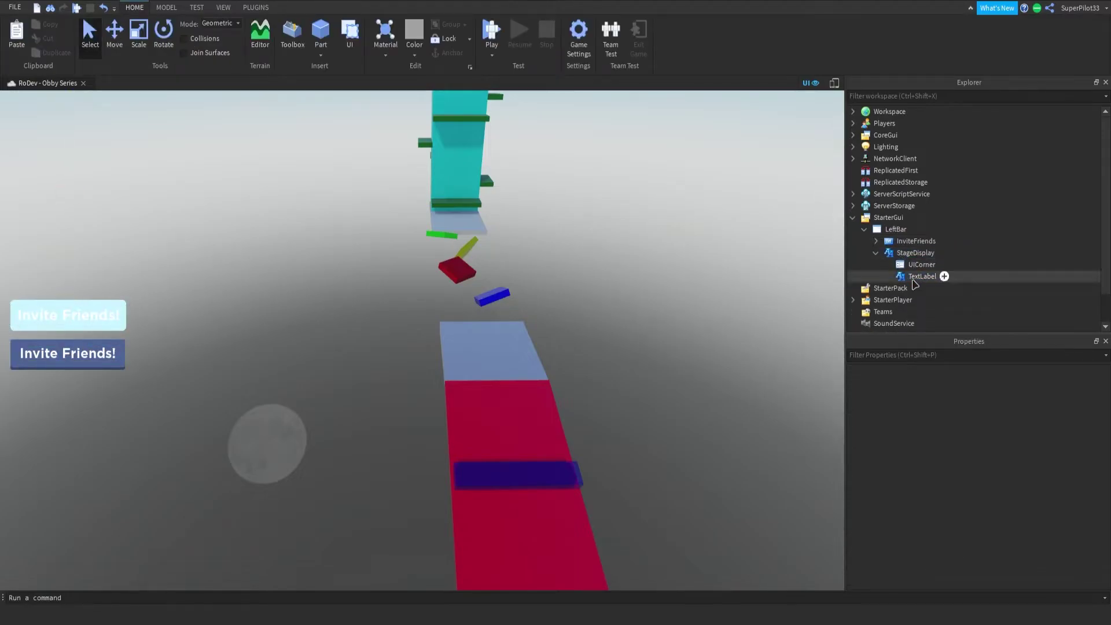
{"action": "left_click", "coordinate": [910, 275]}
{"action": "scroll", "coordinate": [998, 431], "scroll_direction": "down", "scroll_amount": 7}
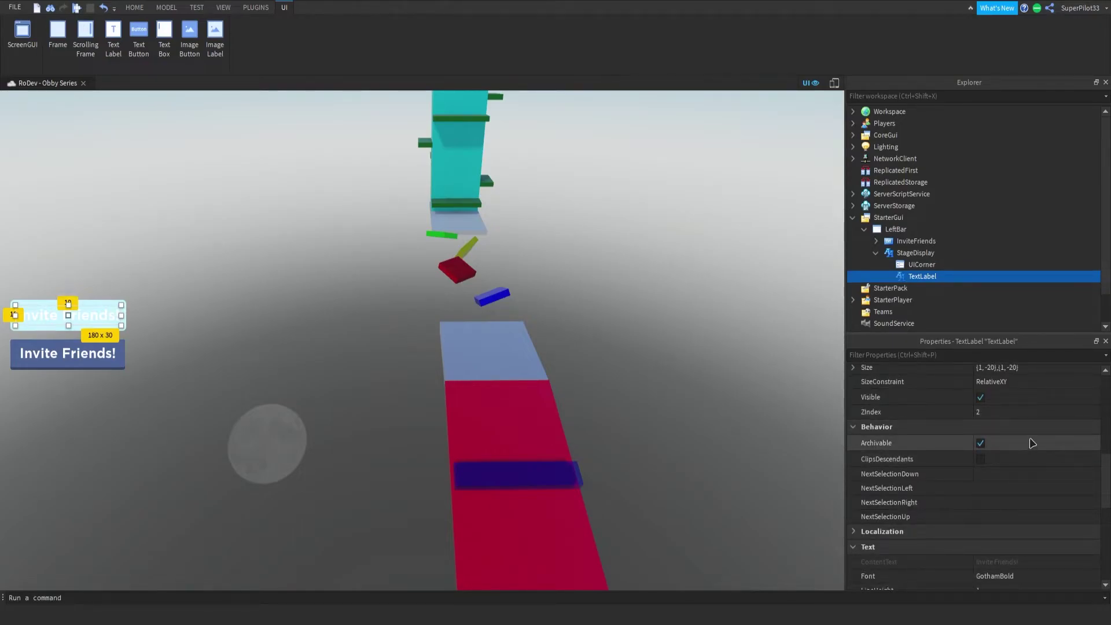
{"action": "scroll", "coordinate": [1029, 435], "scroll_direction": "up", "scroll_amount": 1}
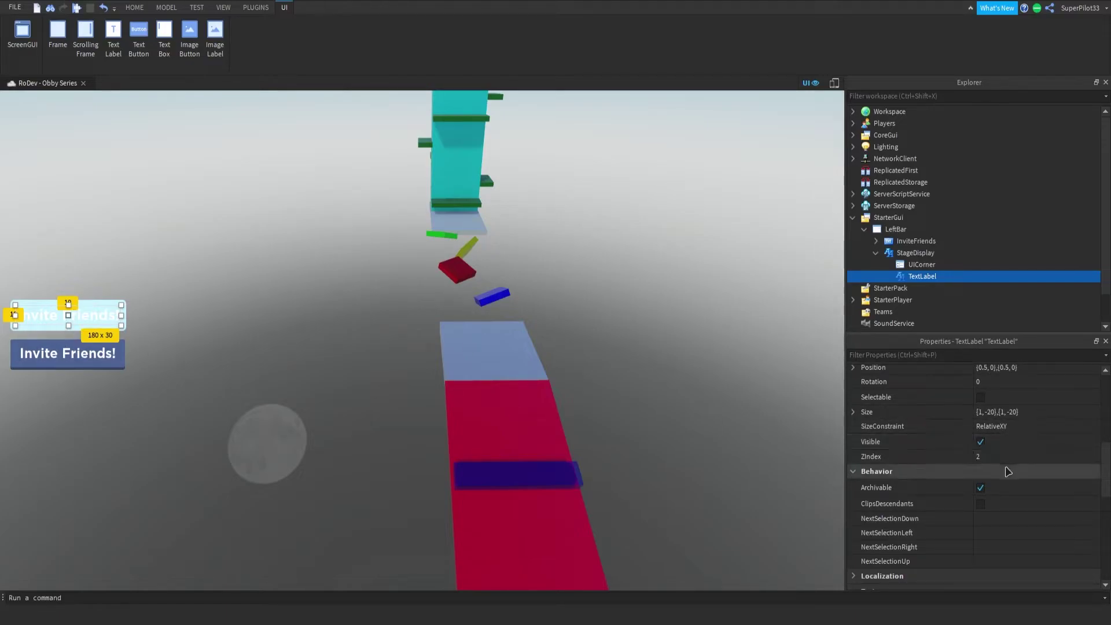
{"action": "scroll", "coordinate": [1005, 465], "scroll_direction": "down", "scroll_amount": 1}
{"action": "scroll", "coordinate": [1005, 465], "scroll_direction": "down", "scroll_amount": 5}
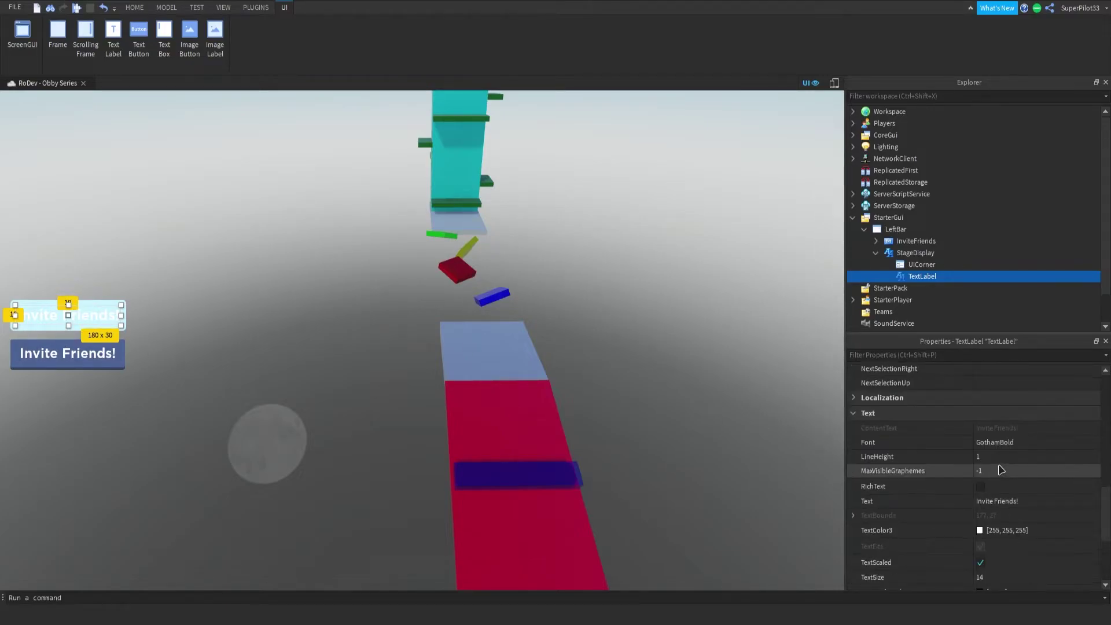
{"action": "scroll", "coordinate": [1031, 384], "scroll_direction": "up", "scroll_amount": 5}
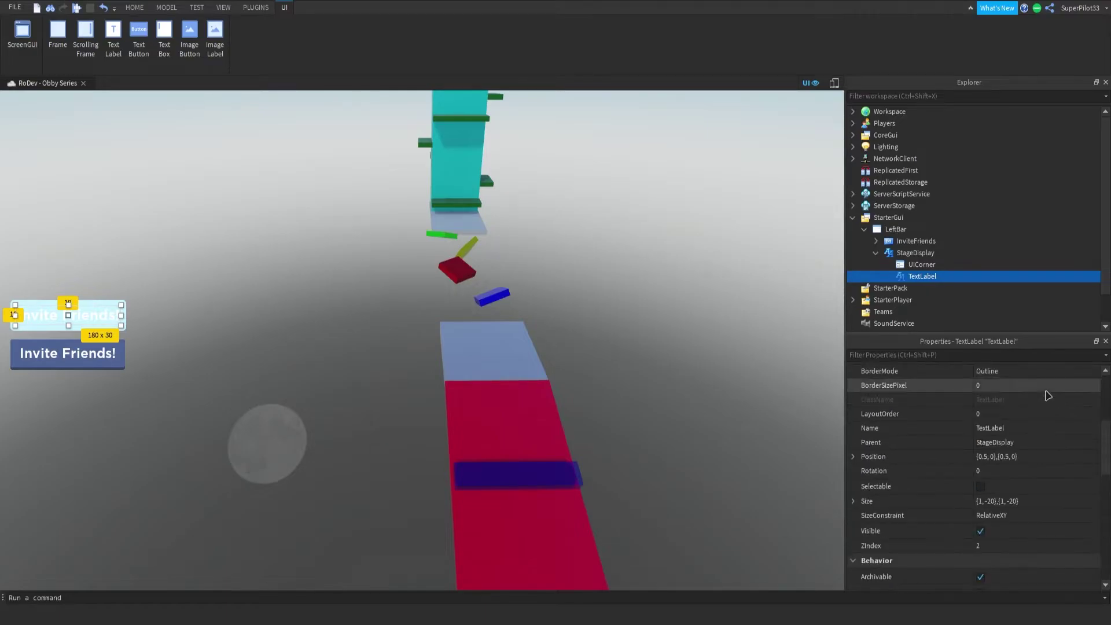
Set the BackgroundColor3 of both InviteFriends and StageDisplay to the light green 108, 255, 174
{"action": "left_click", "coordinate": [896, 242]}
{"action": "left_click", "coordinate": [902, 253], "text": "ctrl"}
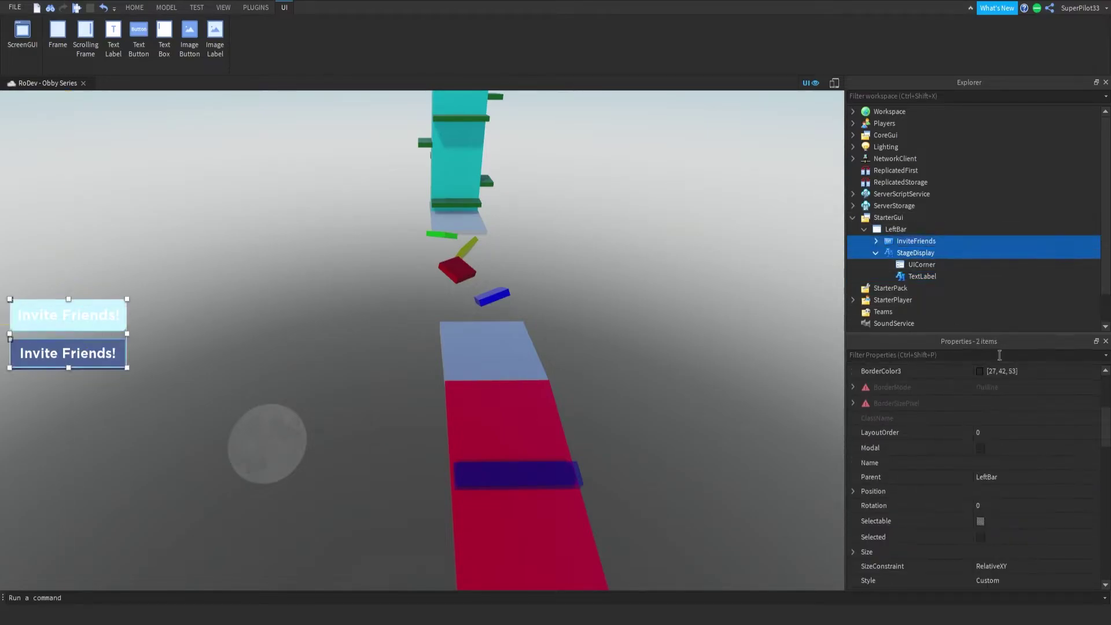
{"action": "left_click", "coordinate": [979, 373]}
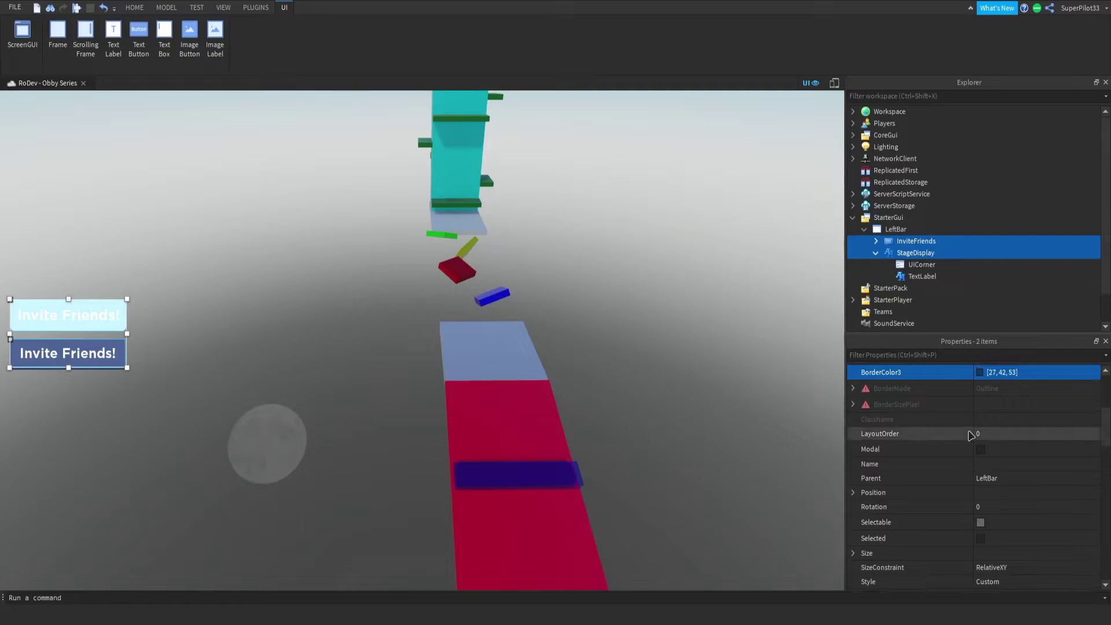
{"action": "scroll", "coordinate": [979, 496], "scroll_direction": "up", "scroll_amount": 4}
{"action": "left_click", "coordinate": [985, 521]}
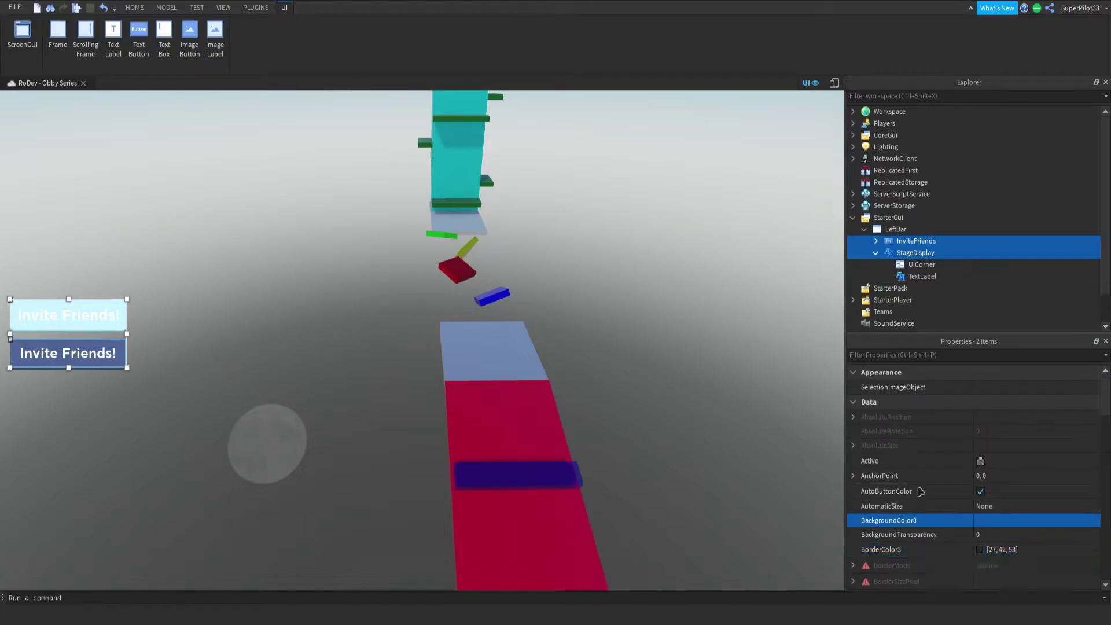
{"action": "left_click_drag", "start_coordinate": [641, 296], "coordinate": [619, 263]}
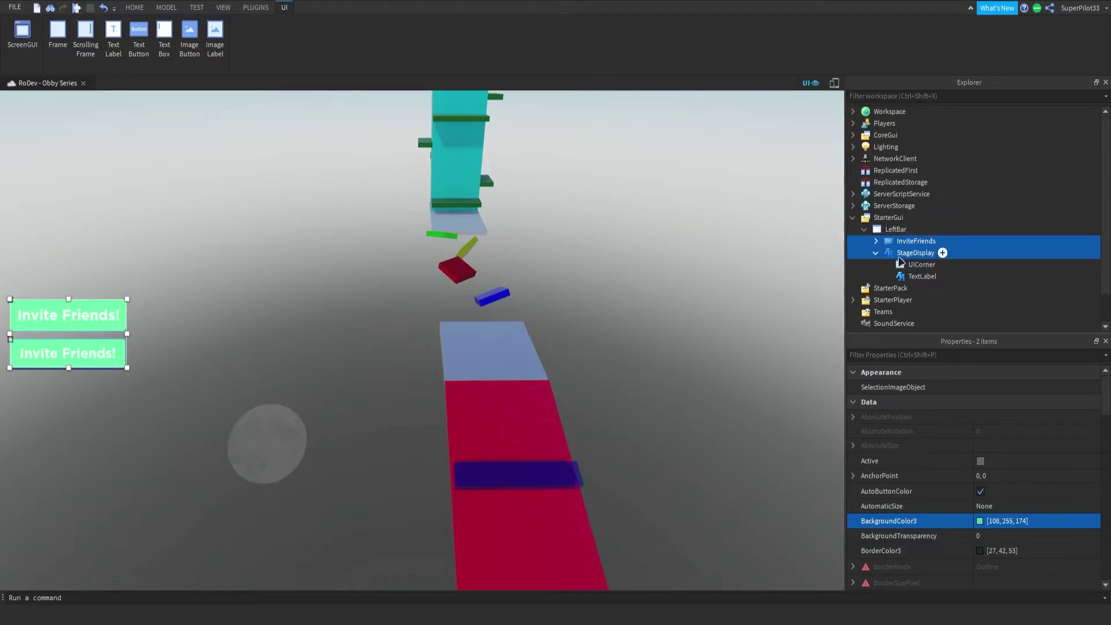
Copy the light green BackgroundColor3 value 108, 255, 174 onto the Shadow frame inside InviteFriends
{"action": "left_click", "coordinate": [1020, 523]}
{"action": "key", "text": "ctrl+c"}
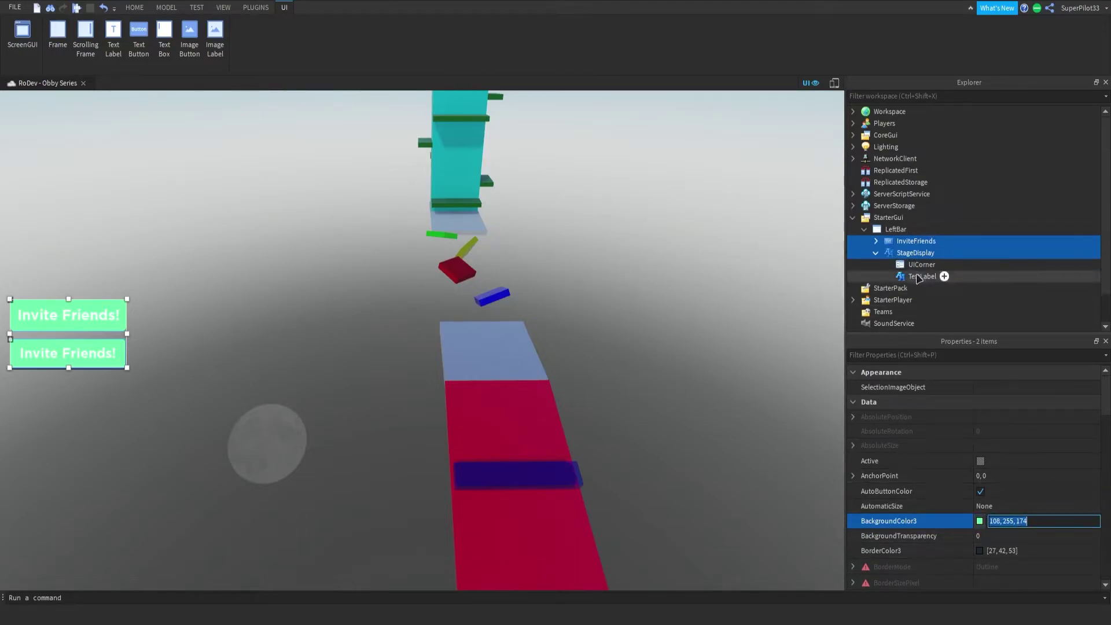
{"action": "left_click", "coordinate": [875, 253]}
{"action": "left_click", "coordinate": [875, 240]}
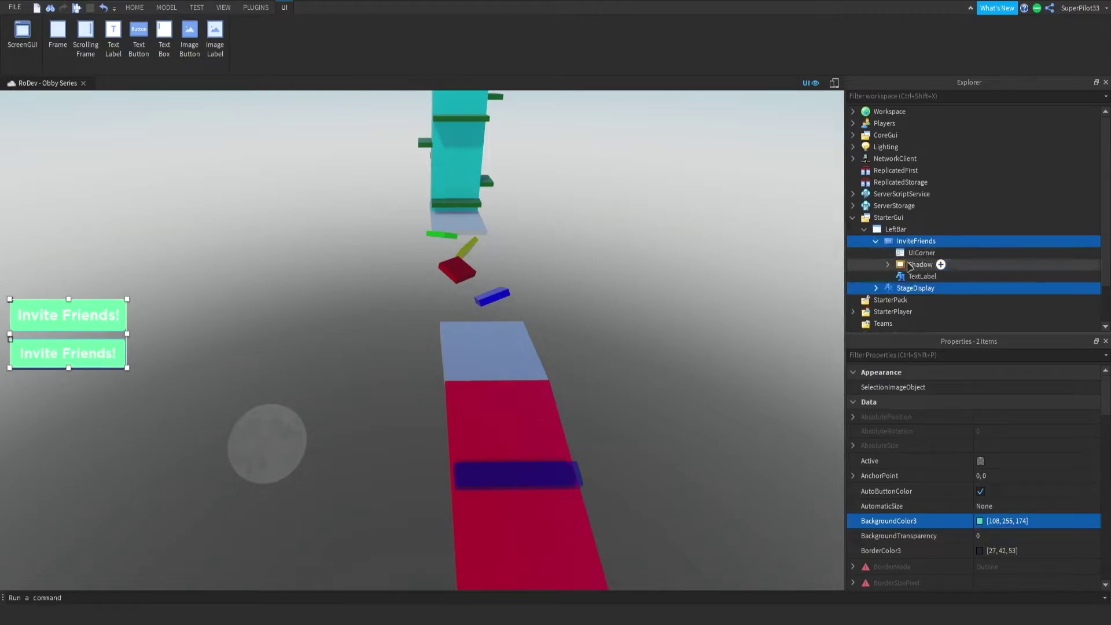
{"action": "left_click", "coordinate": [919, 264]}
{"action": "left_click", "coordinate": [1019, 504]}
{"action": "key", "text": "ctrl+v"}
{"action": "key", "text": "Return"}
{"action": "left_click", "coordinate": [259, 476]}
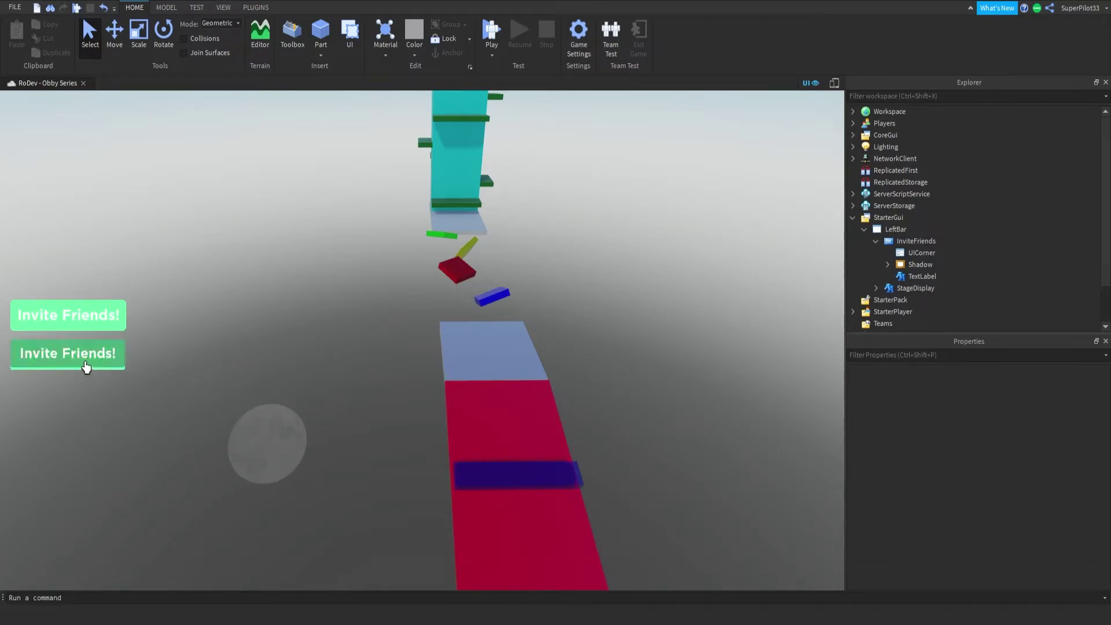
Darken the BackgroundColor3 of the Shadow frame inside InviteFriends to a deeper shade of the same green
{"action": "left_click", "coordinate": [904, 269]}
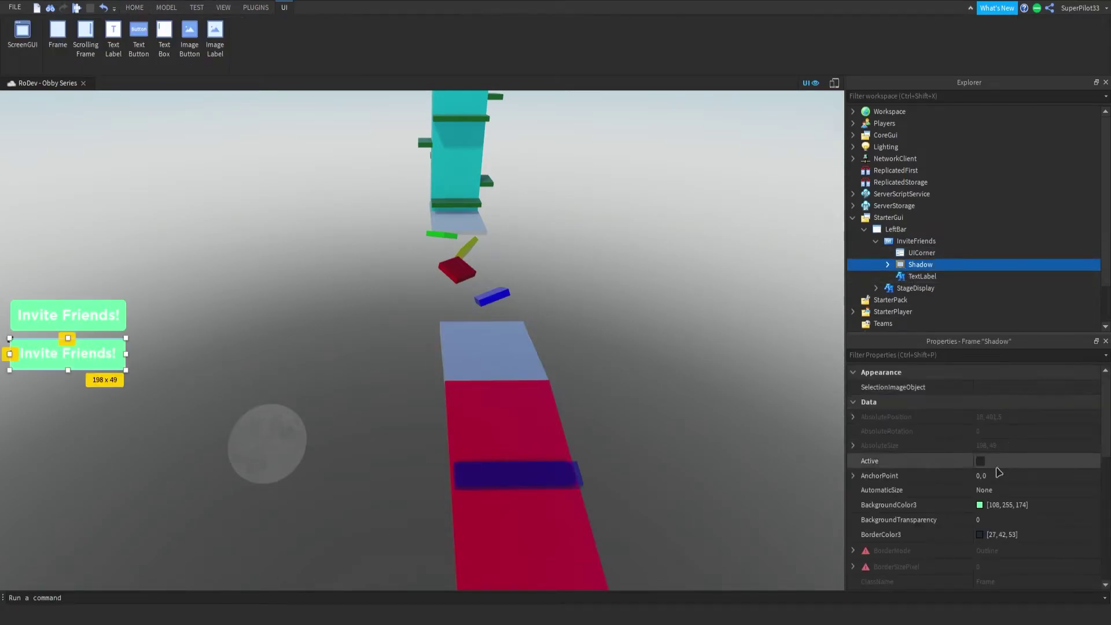
{"action": "left_click", "coordinate": [983, 506]}
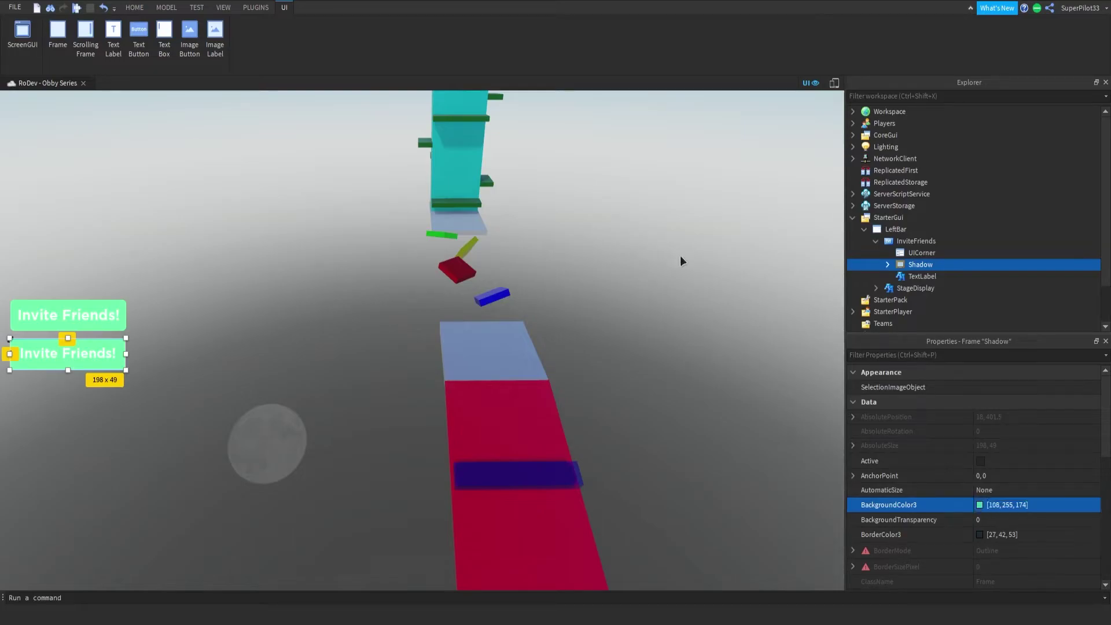
{"action": "left_click_drag", "start_coordinate": [688, 232], "coordinate": [689, 248]}
{"action": "left_click", "coordinate": [632, 412]}
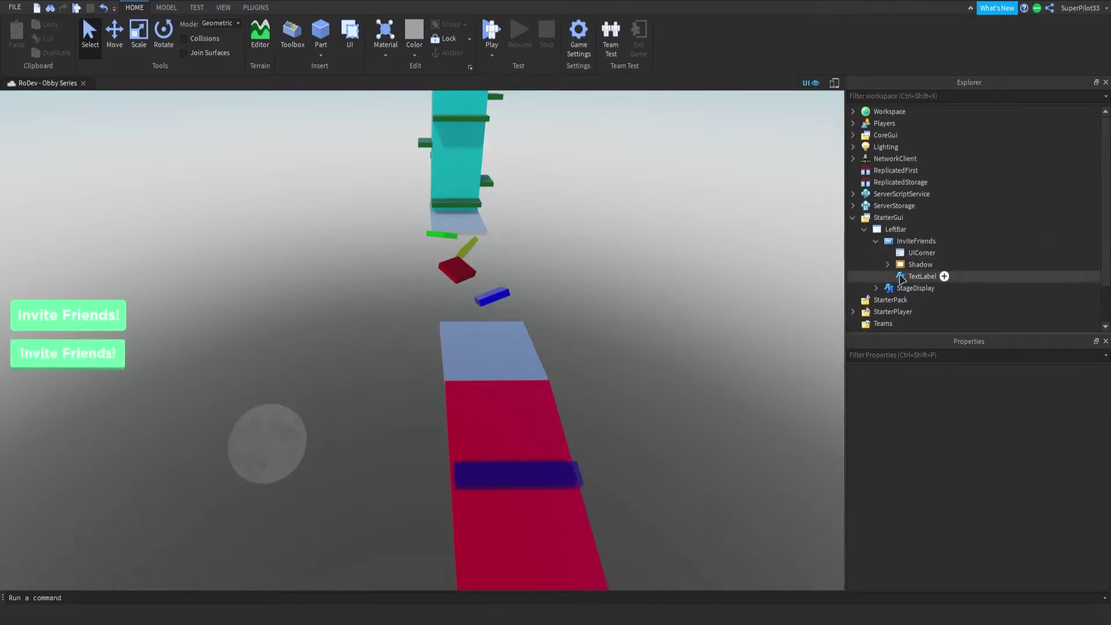
Replace StageDisplay's UICorner with a copy of the one from InviteFriends, which has a CornerRadius of 0, 4
{"action": "left_click", "coordinate": [941, 252]}
{"action": "left_click", "coordinate": [1009, 387]}
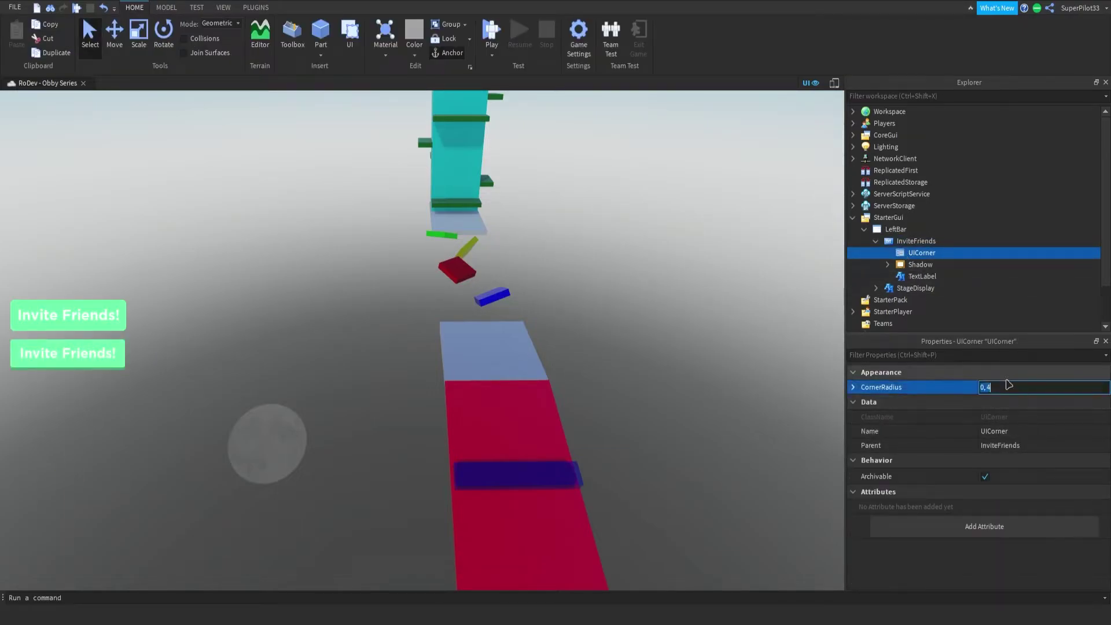
{"action": "left_click", "coordinate": [901, 254]}
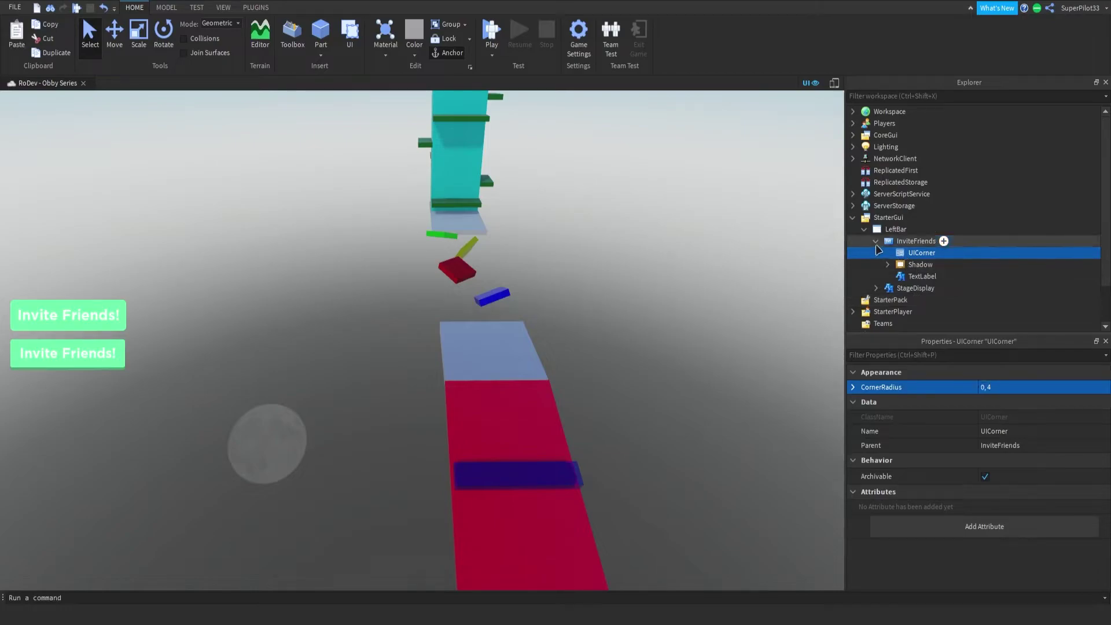
{"action": "left_click", "coordinate": [875, 241]}
{"action": "left_click", "coordinate": [876, 254]}
{"action": "left_click", "coordinate": [898, 255]}
{"action": "left_click", "coordinate": [917, 264]}
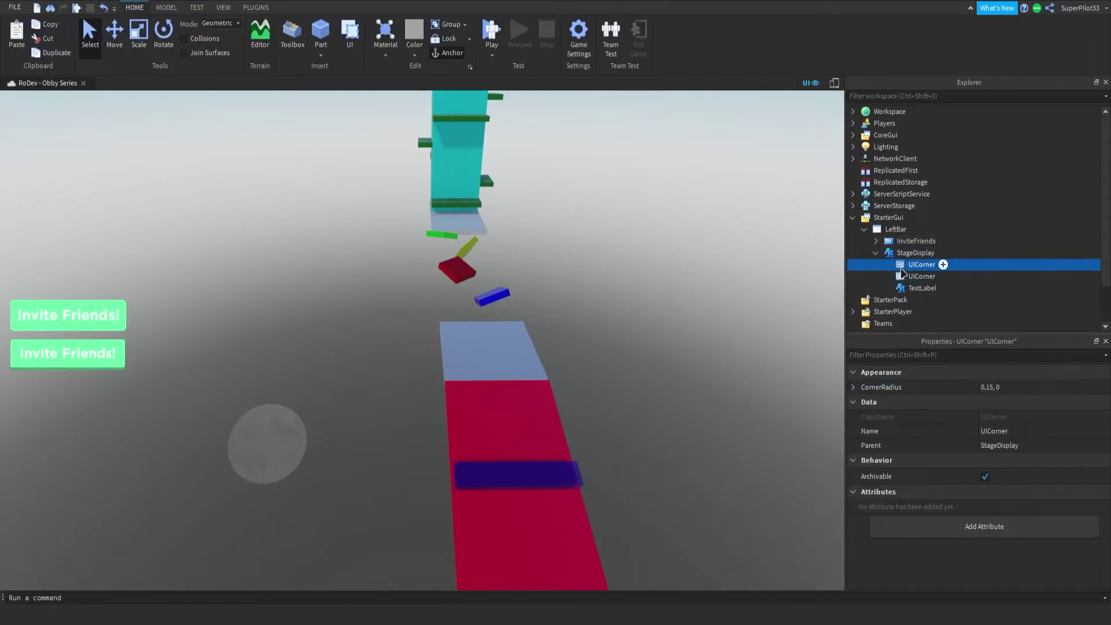
{"action": "left_click", "coordinate": [628, 281]}
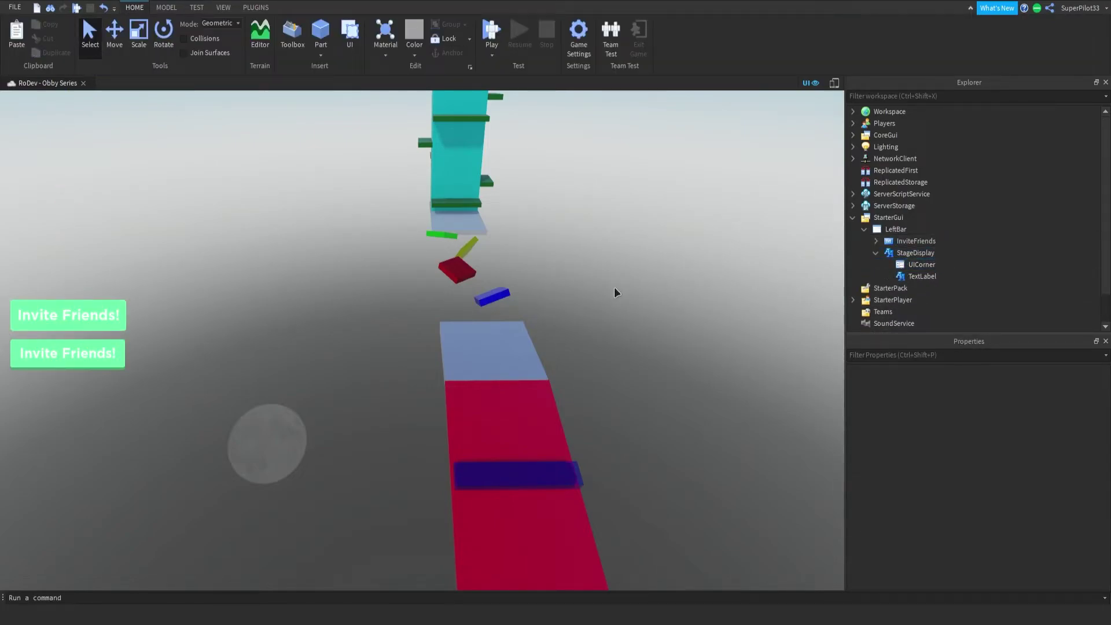
Set the text of the TextLabel inside StageDisplay to "Loading..."
{"action": "left_click", "coordinate": [914, 277]}
{"action": "scroll", "coordinate": [1017, 509], "scroll_direction": "down", "scroll_amount": 10}
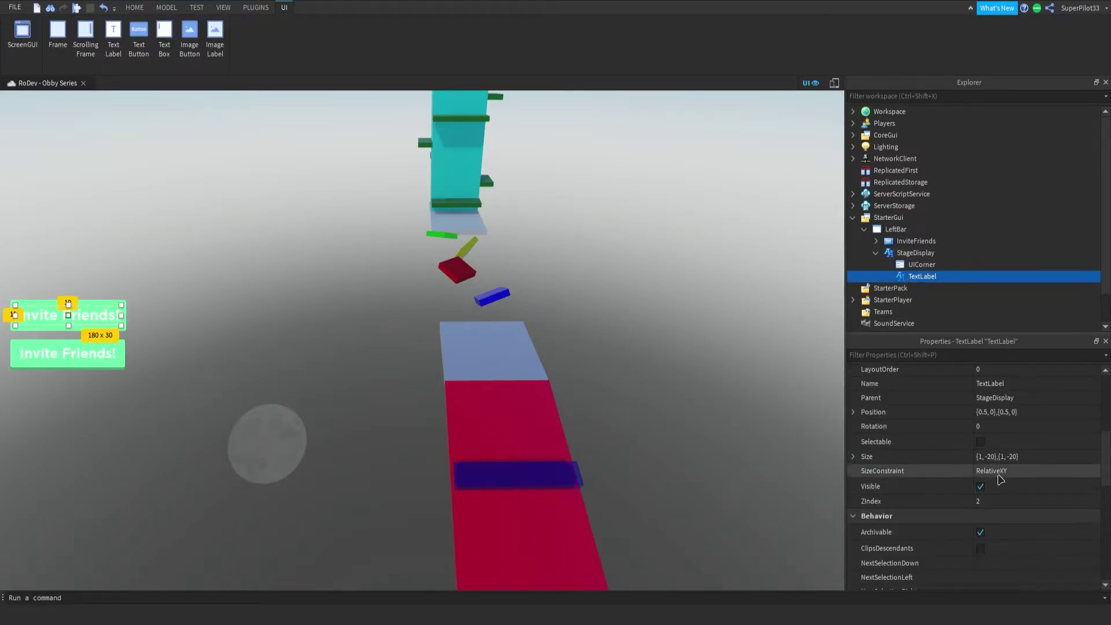
{"action": "scroll", "coordinate": [1016, 533], "scroll_direction": "down", "scroll_amount": 2}
{"action": "left_click", "coordinate": [1008, 545]}
{"action": "type", "text": "Loading"}
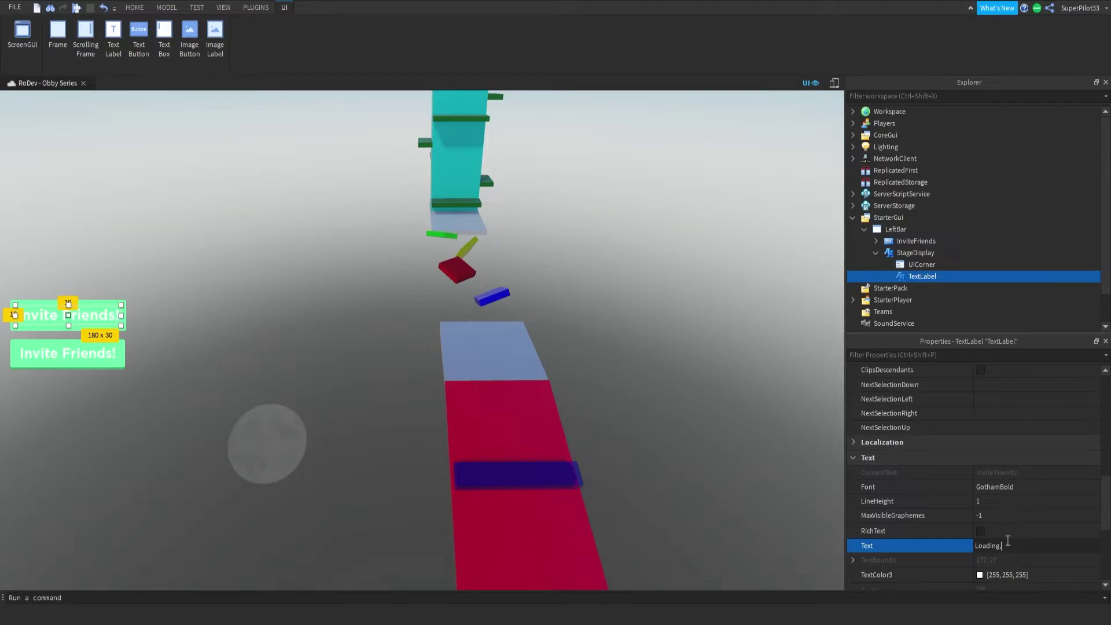
{"action": "type", "text": ".."}
{"action": "key", "text": "Return"}
{"action": "left_click", "coordinate": [267, 417]}
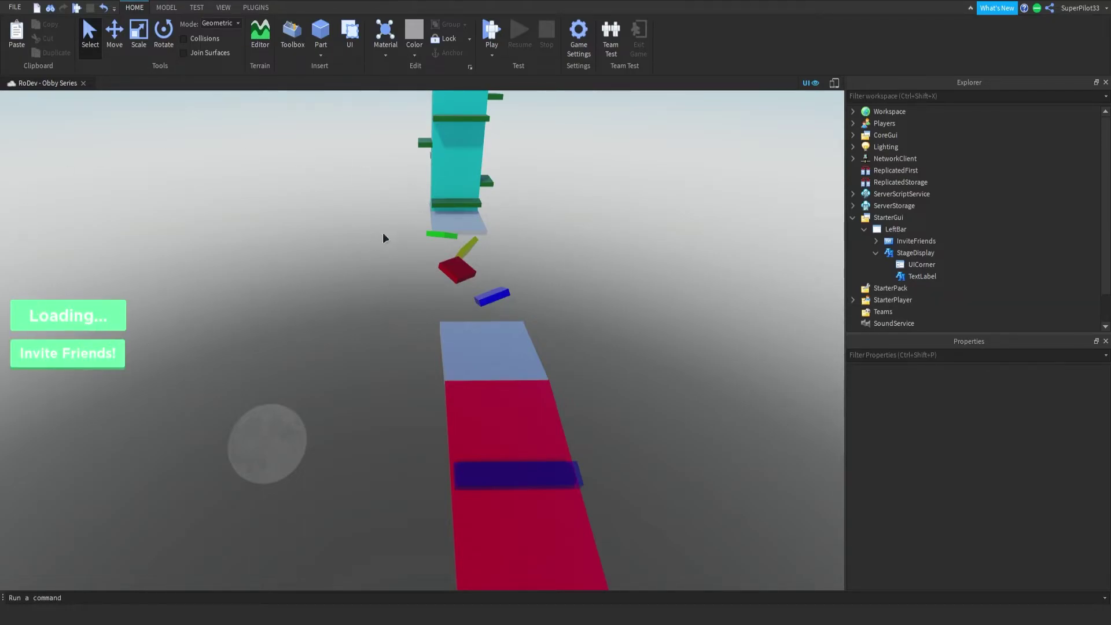
Add a new ScreenGui to StarterGui and name it TopBar
{"action": "key", "text": "w"}
{"action": "right_click_drag", "start_coordinate": [556, 184], "coordinate": [556, 184]}
{"action": "key", "text": "w"}
{"action": "key", "text": "s"}
{"action": "key", "text": "a"}
{"action": "right_click_drag", "start_coordinate": [472, 106], "coordinate": [472, 106]}
{"action": "left_click", "coordinate": [875, 253]}
{"action": "left_click", "coordinate": [864, 229]}
{"action": "left_click", "coordinate": [887, 217]}
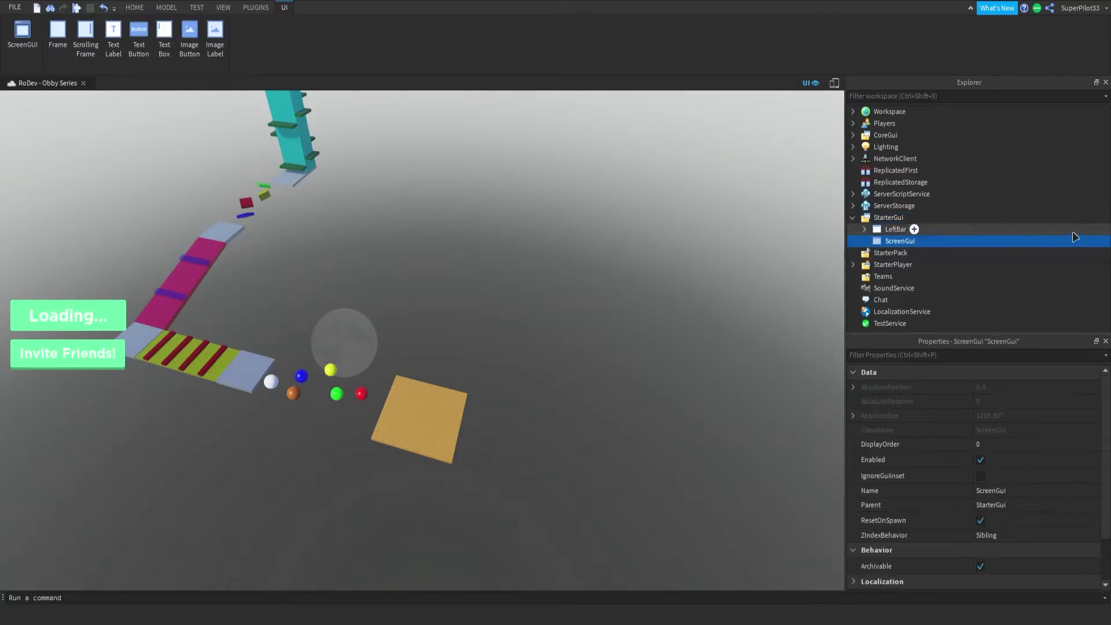
{"action": "key", "text": "F2"}
{"action": "type", "text": "TopBar"}
{"action": "key", "text": "Return"}
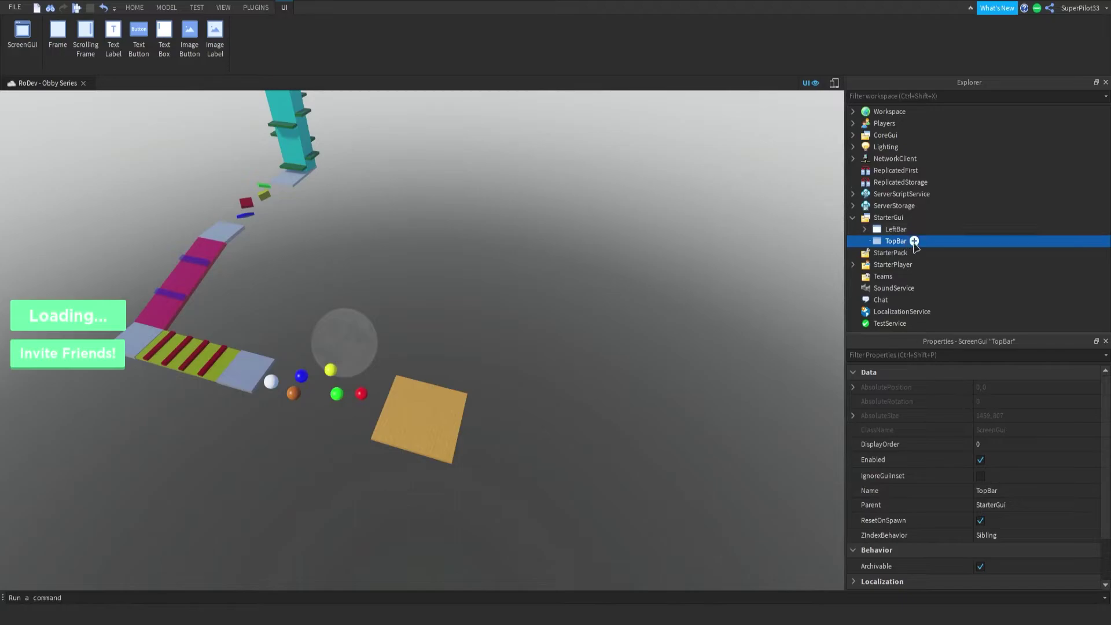
Copy the InviteFriends button from LeftBar into the TopBar screen GUI
{"action": "left_click", "coordinate": [260, 9]}
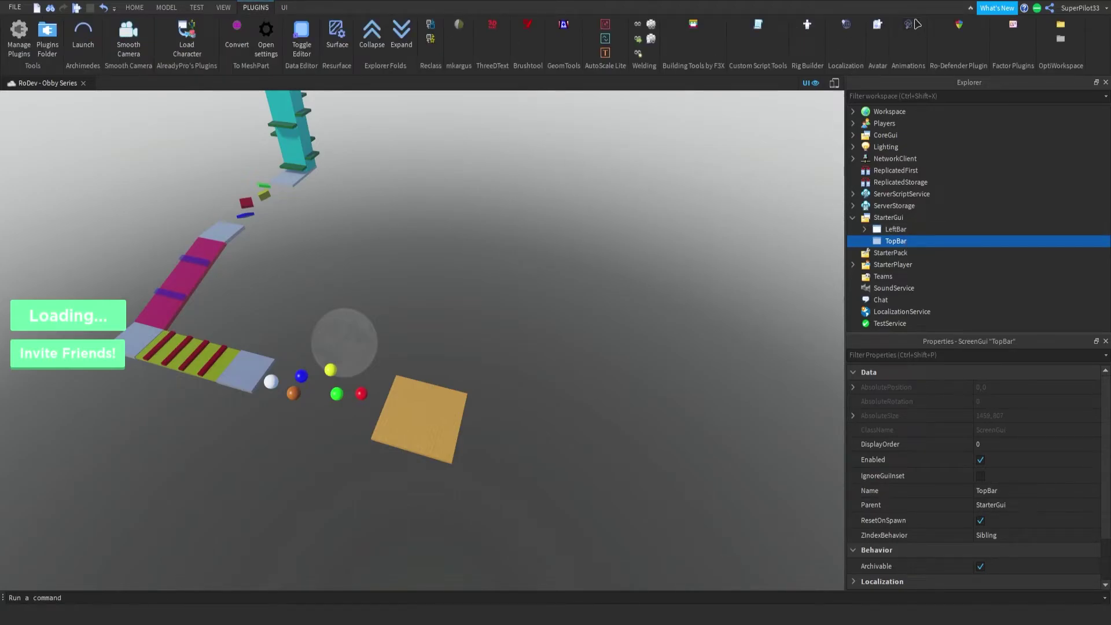
{"action": "left_click", "coordinate": [864, 229]}
{"action": "left_click", "coordinate": [890, 243]}
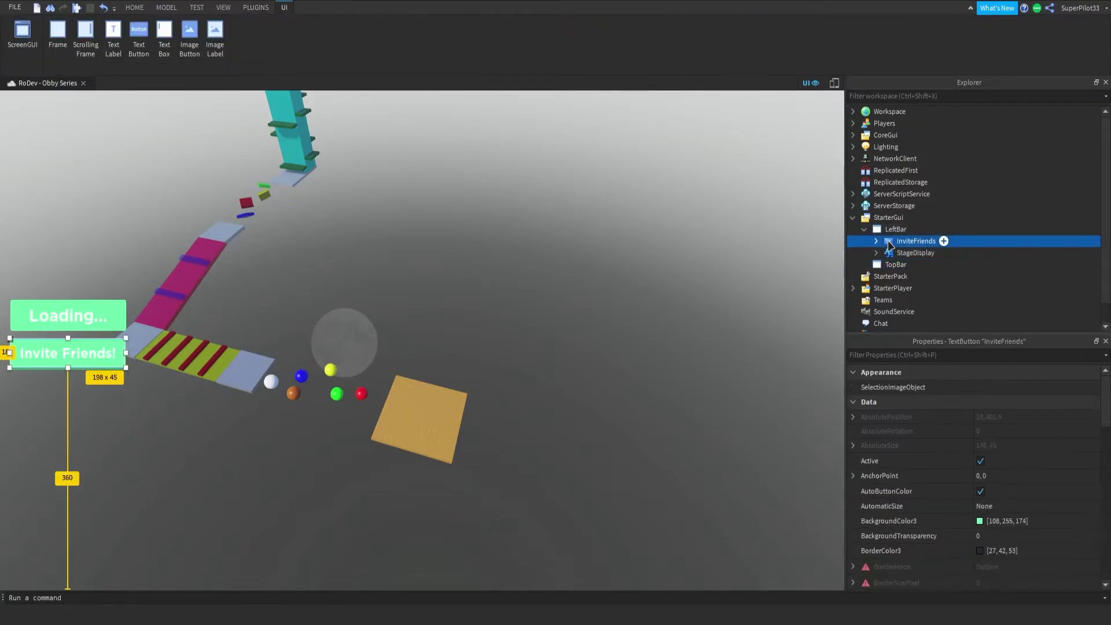
{"action": "left_click", "coordinate": [864, 230]}
{"action": "left_click", "coordinate": [888, 242]}
{"action": "key", "text": "ctrl+shift+v"}
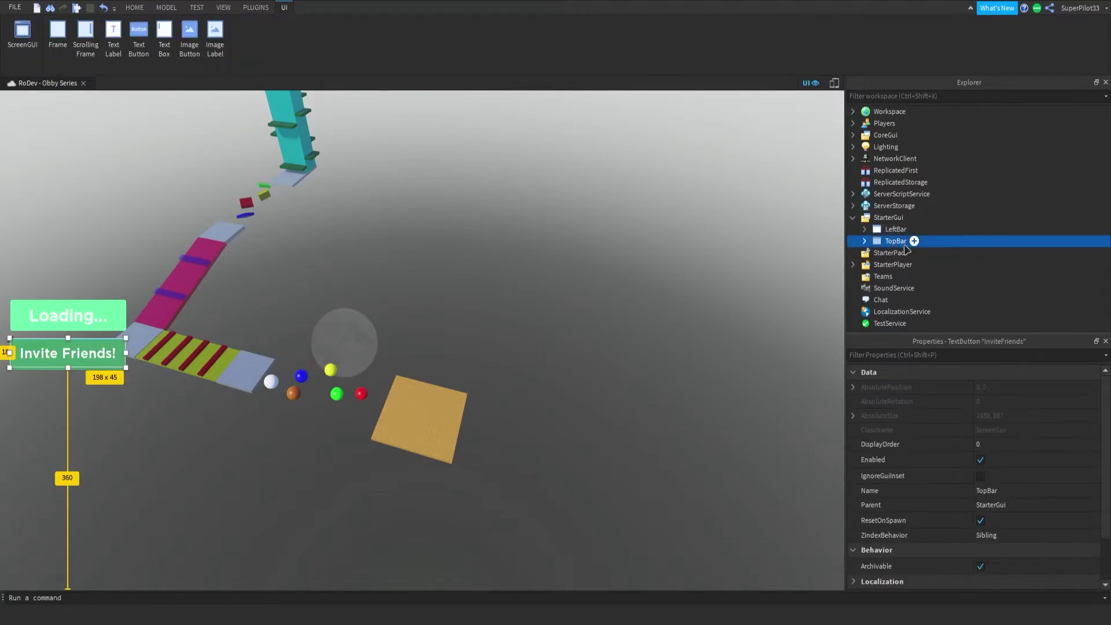
Shrink TopBar's InviteFriends button to a square of about 45 x 45 and move it to the upper edge of the game view
{"action": "left_click_drag", "start_coordinate": [113, 369], "coordinate": [317, 107]}
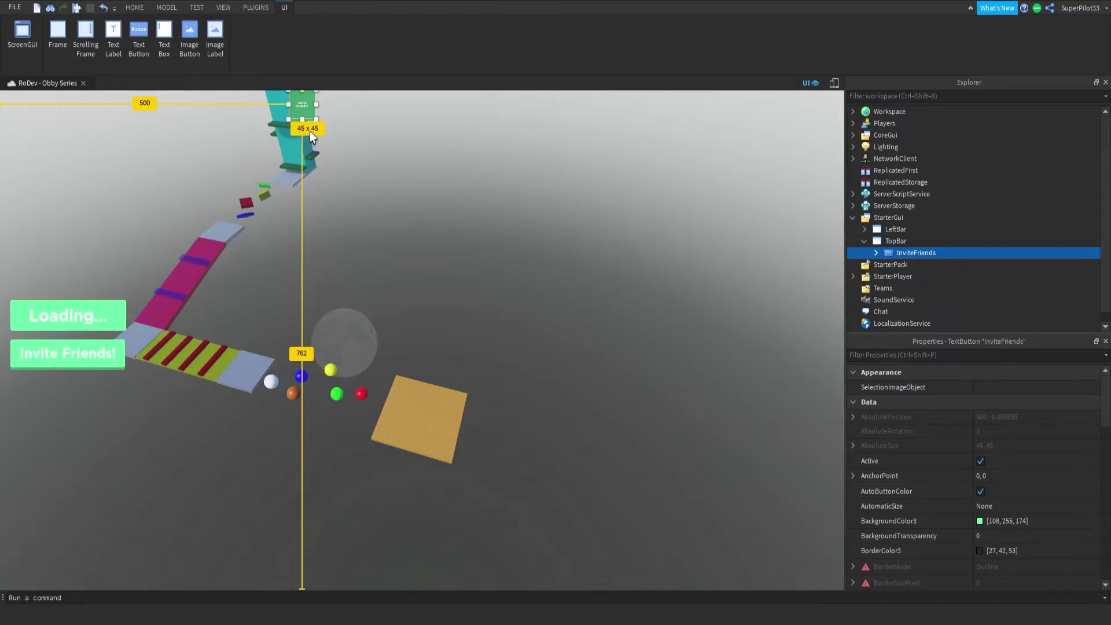
{"action": "left_click", "coordinate": [346, 128]}
{"action": "right_click_drag", "start_coordinate": [346, 129], "coordinate": [664, 196]}
{"action": "left_click", "coordinate": [942, 252]}
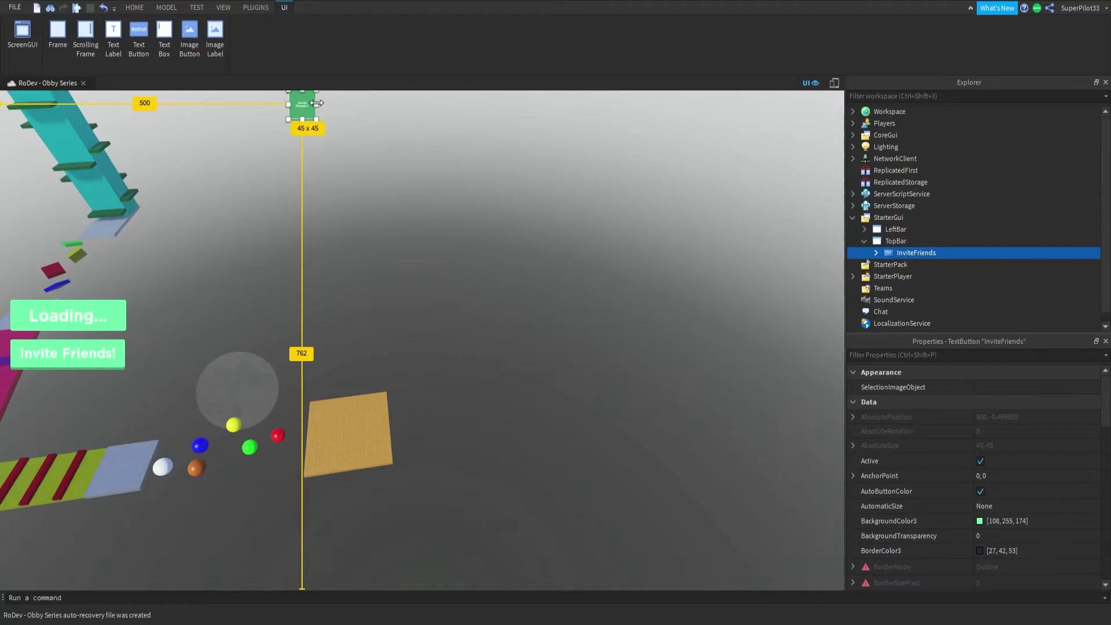
{"action": "left_click", "coordinate": [323, 126]}
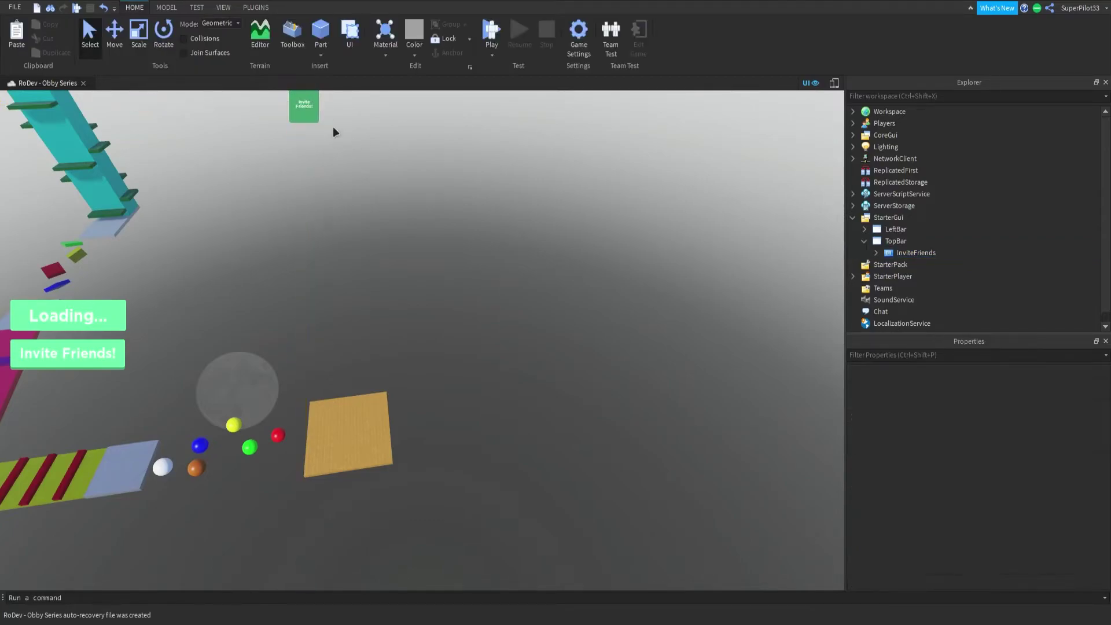
{"action": "key", "text": "ctrl+z"}
Widen TopBar's InviteFriends button to about 55 x 45 and move it to the upper centre of the game view
{"action": "left_click", "coordinate": [942, 252]}
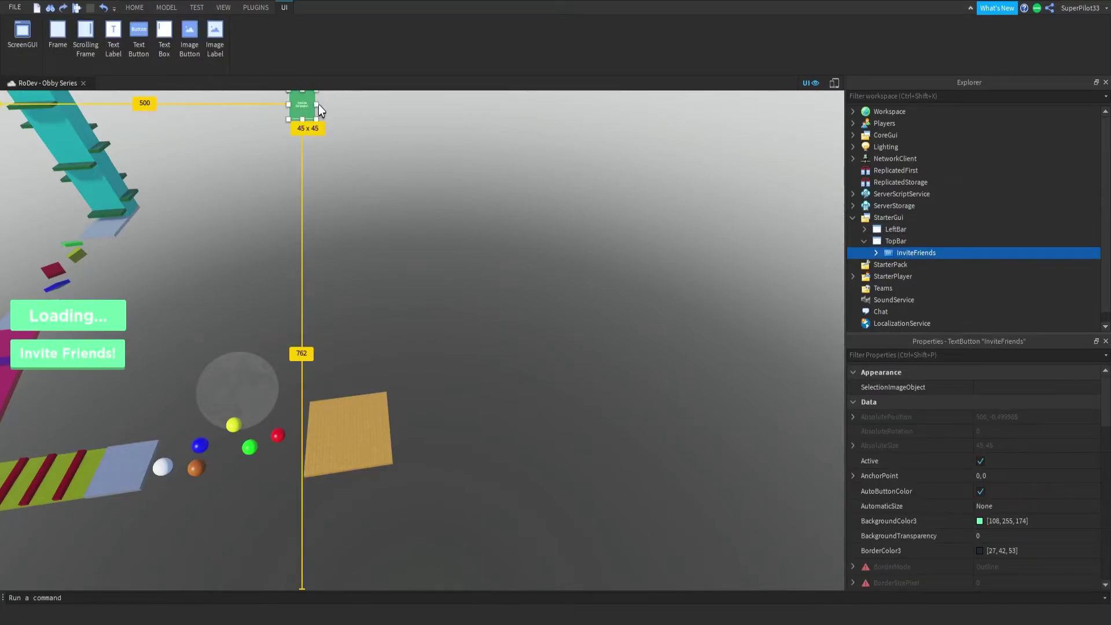
{"action": "left_click_drag", "start_coordinate": [316, 104], "coordinate": [321, 104]}
{"action": "left_click", "coordinate": [672, 245]}
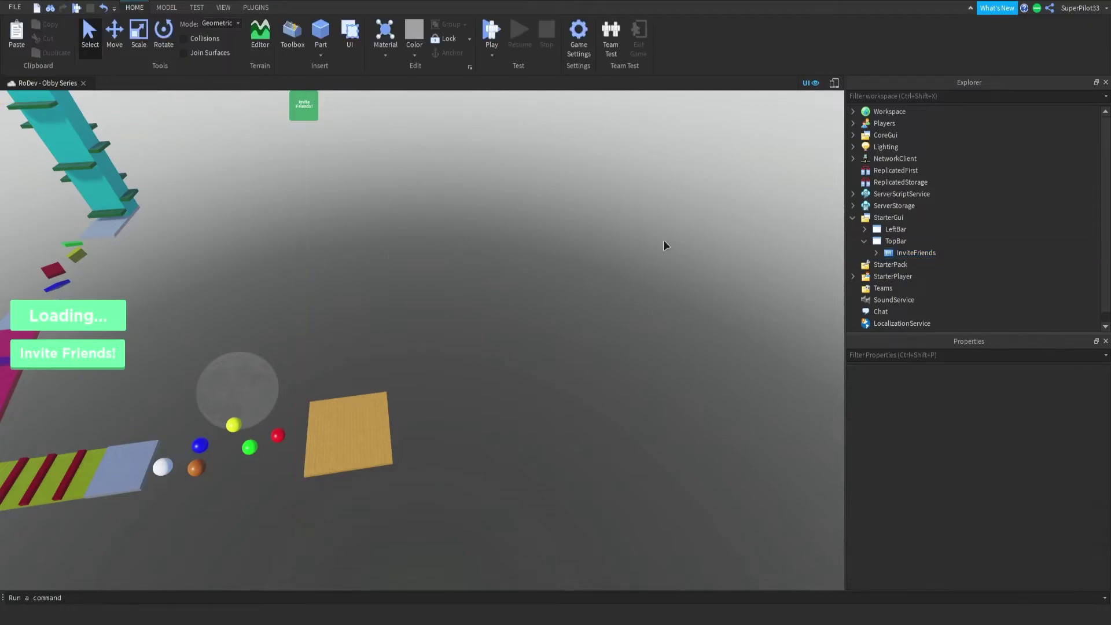
{"action": "left_click", "coordinate": [914, 253]}
{"action": "left_click_drag", "start_coordinate": [318, 104], "coordinate": [322, 106]}
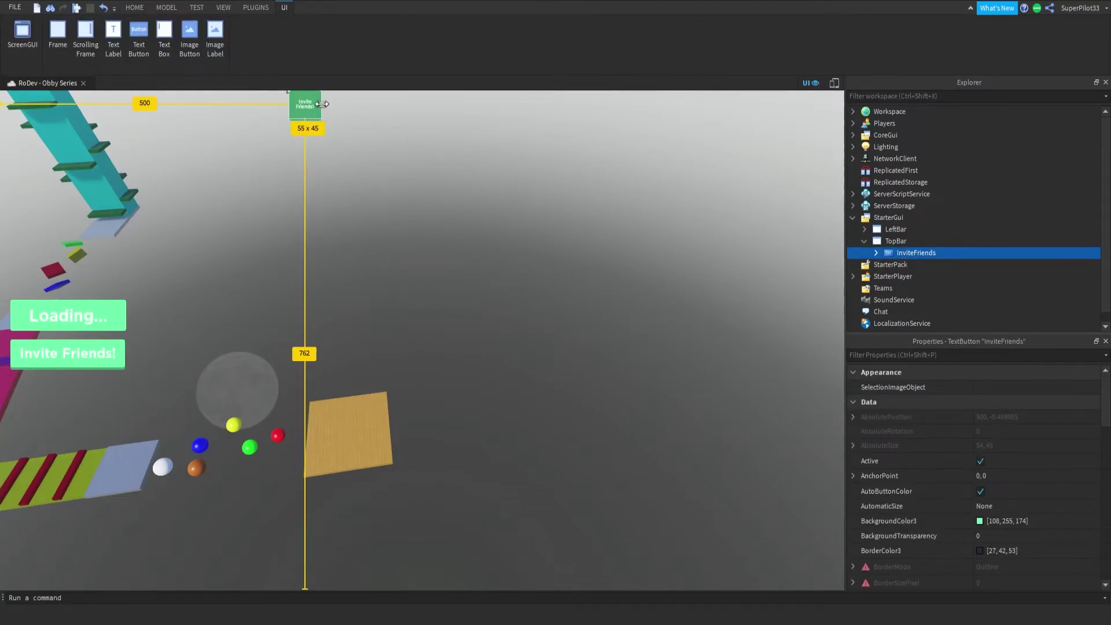
{"action": "left_click", "coordinate": [374, 136]}
{"action": "left_click", "coordinate": [896, 254]}
{"action": "left_click_drag", "start_coordinate": [310, 118], "coordinate": [428, 126]}
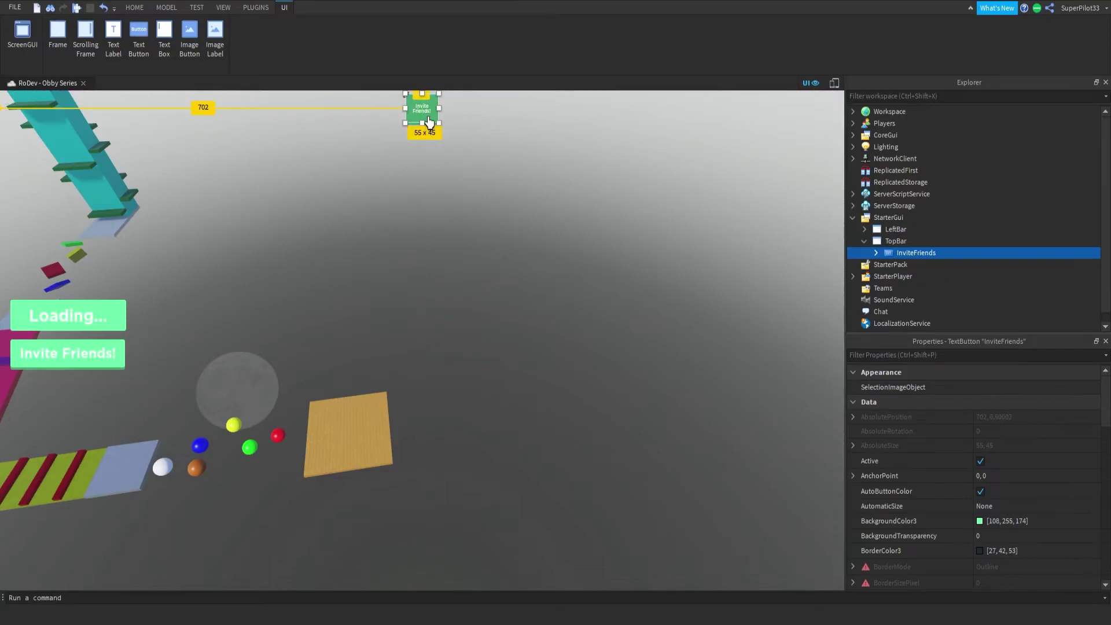
Change the font of the TextLabel inside TopBar's InviteFriends to GothamBlack and enlarge the label to about 55 x 49
{"action": "left_click", "coordinate": [875, 252]}
{"action": "left_click", "coordinate": [942, 288]}
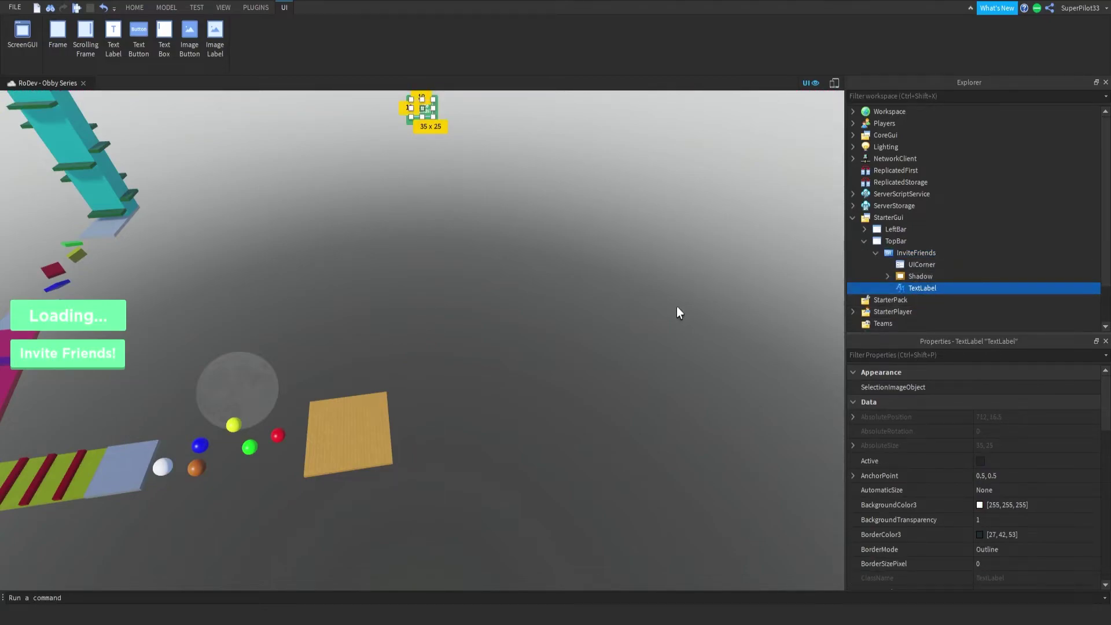
{"action": "scroll", "coordinate": [967, 442], "scroll_direction": "down", "scroll_amount": 5}
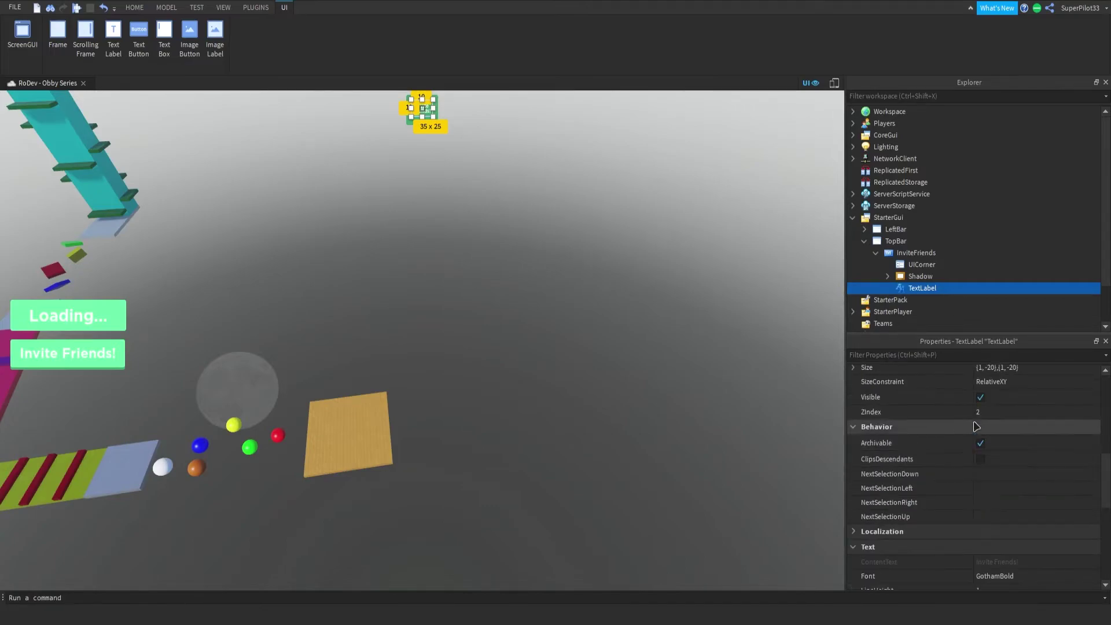
{"action": "scroll", "coordinate": [977, 428], "scroll_direction": "down", "scroll_amount": 3}
{"action": "left_click", "coordinate": [1014, 443]}
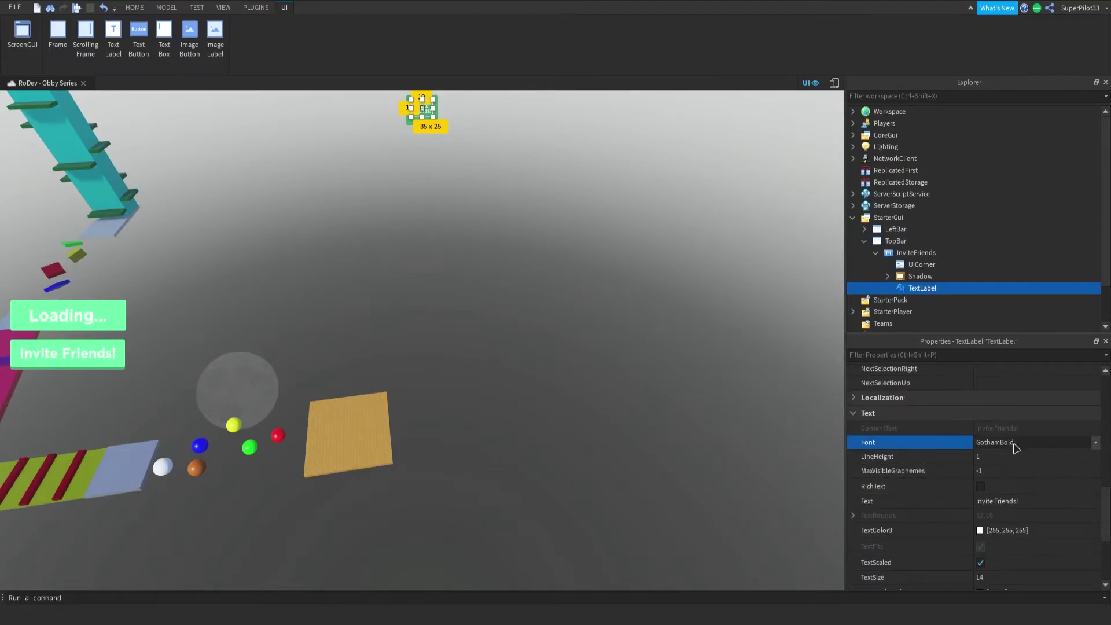
{"action": "left_click", "coordinate": [1016, 533]}
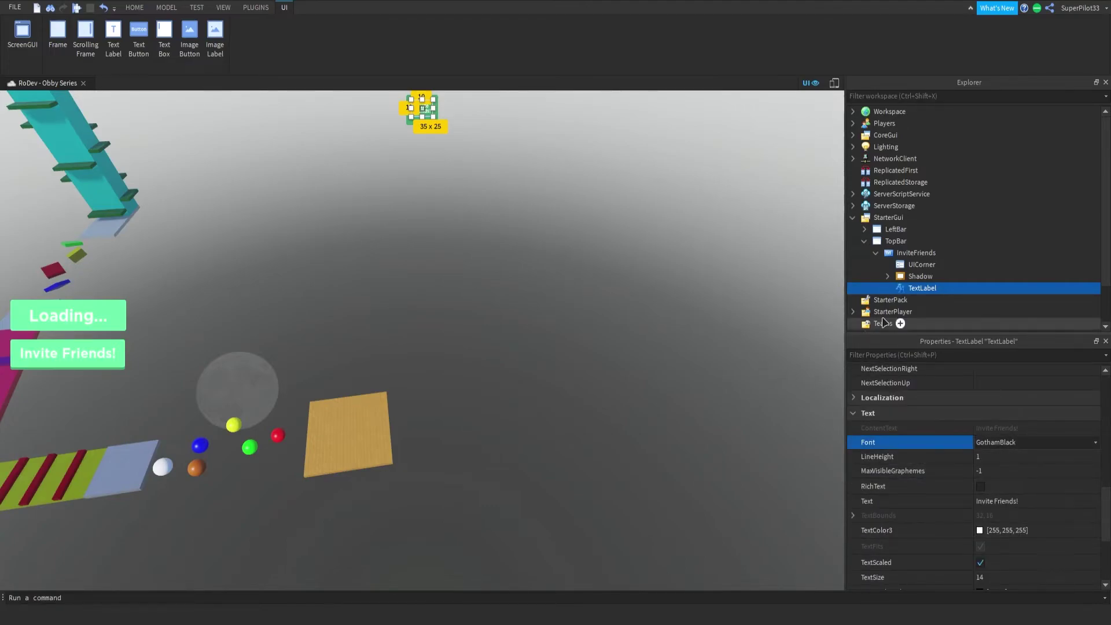
{"action": "mouse_move", "coordinate": [423, 123]}
{"action": "left_mouse_down"}
{"action": "mouse_move", "coordinate": [411, 114]}
{"action": "mouse_move", "coordinate": [431, 112]}
{"action": "left_mouse_up"}
Set the text of the TextLabel inside TopBar's InviteFriends to "1"
{"action": "left_click", "coordinate": [1029, 501]}
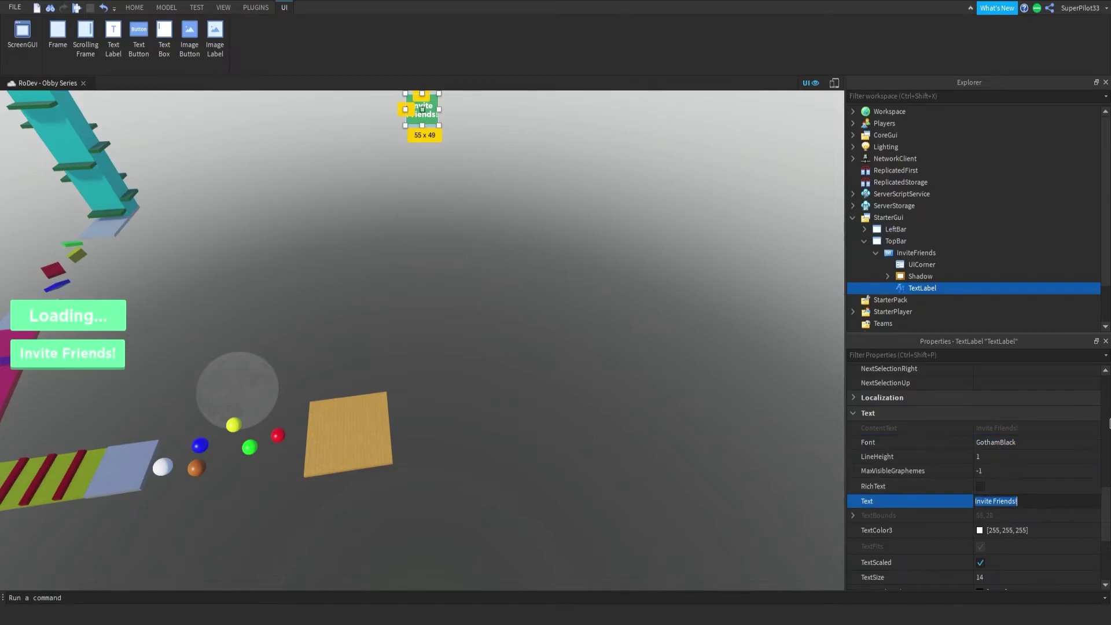
{"action": "type", "text": "1"}
{"action": "key", "text": "Return"}
{"action": "left_click", "coordinate": [763, 354]}
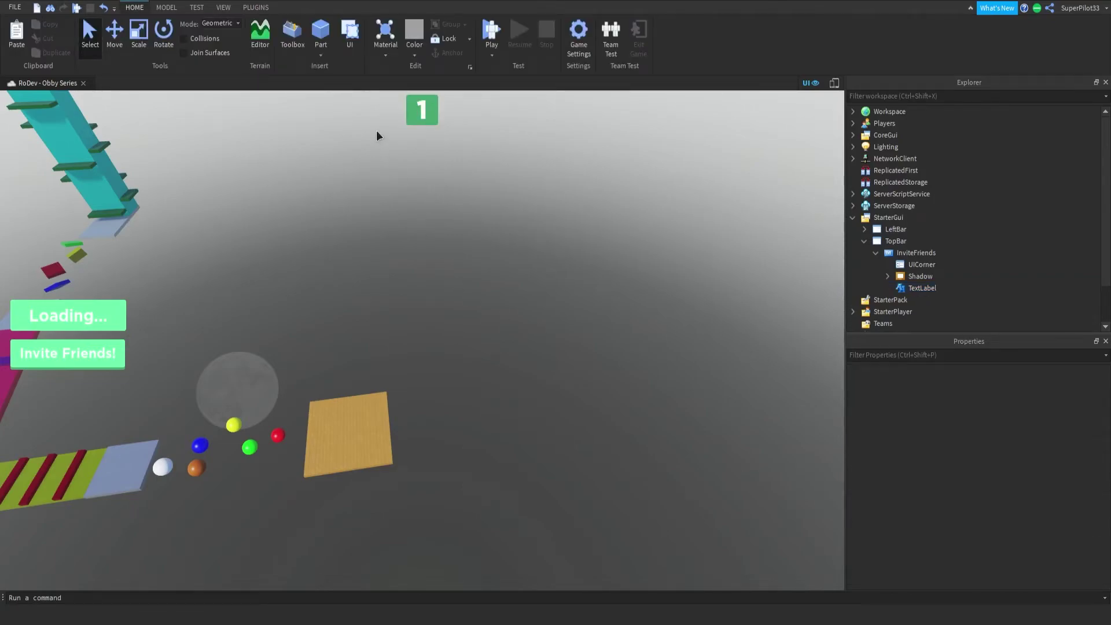
Fine-tune the bounds of the "1" TextLabel within its green button
{"action": "left_click", "coordinate": [924, 287]}
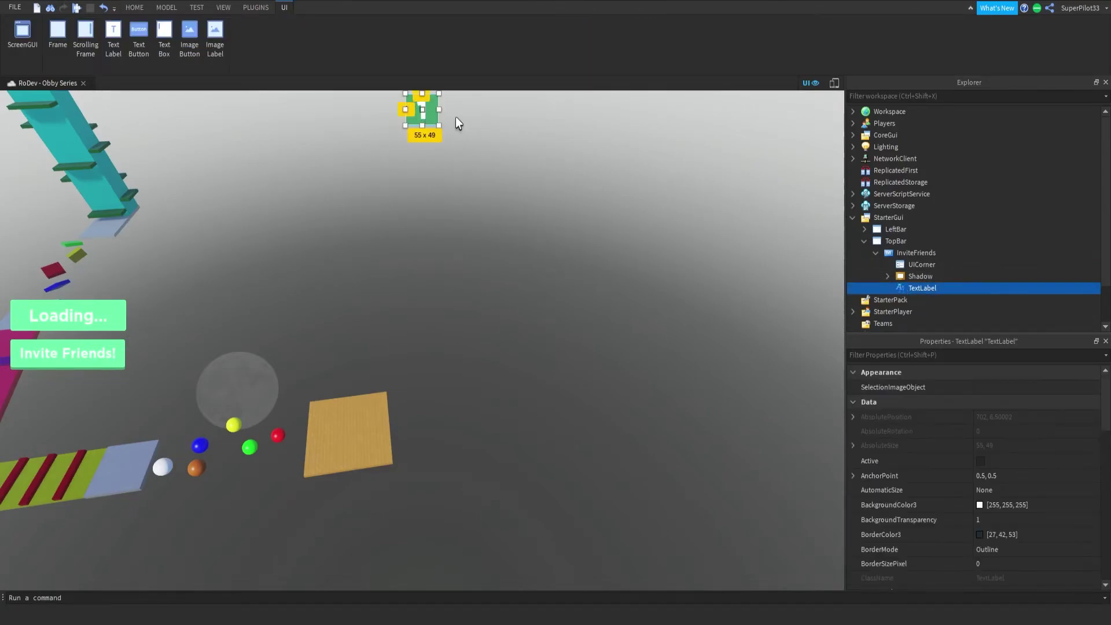
{"action": "left_click_drag", "start_coordinate": [404, 113], "coordinate": [422, 121]}
{"action": "left_click", "coordinate": [472, 139]}
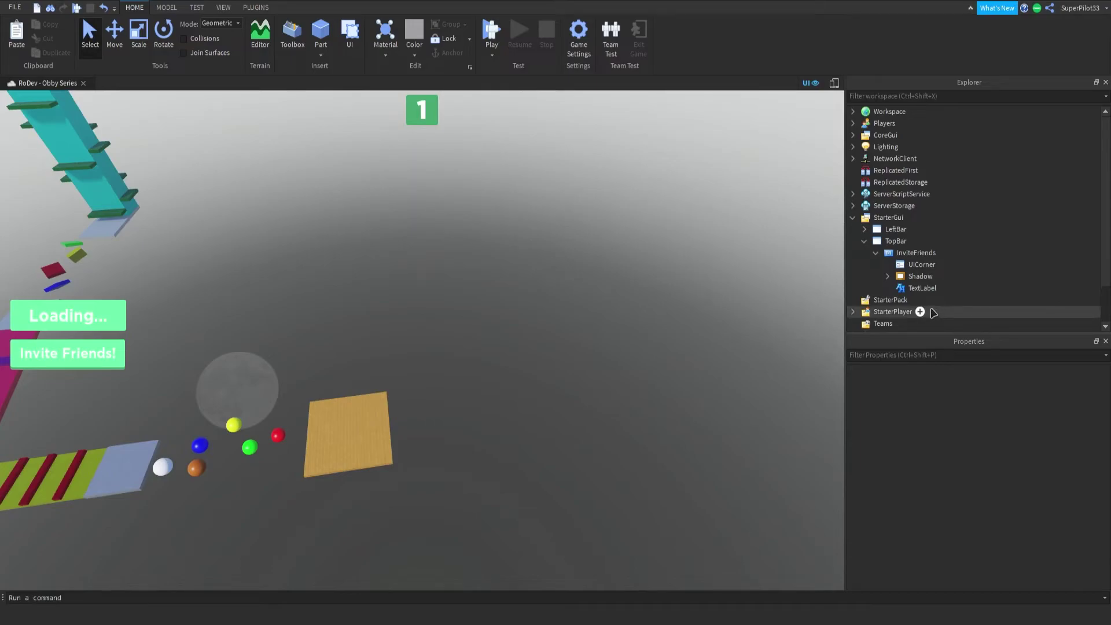
Try the Global ZIndexBehavior on TopBar and switch it back to Sibling
{"action": "left_click", "coordinate": [912, 240]}
{"action": "left_click", "coordinate": [996, 537]}
{"action": "left_click", "coordinate": [999, 538]}
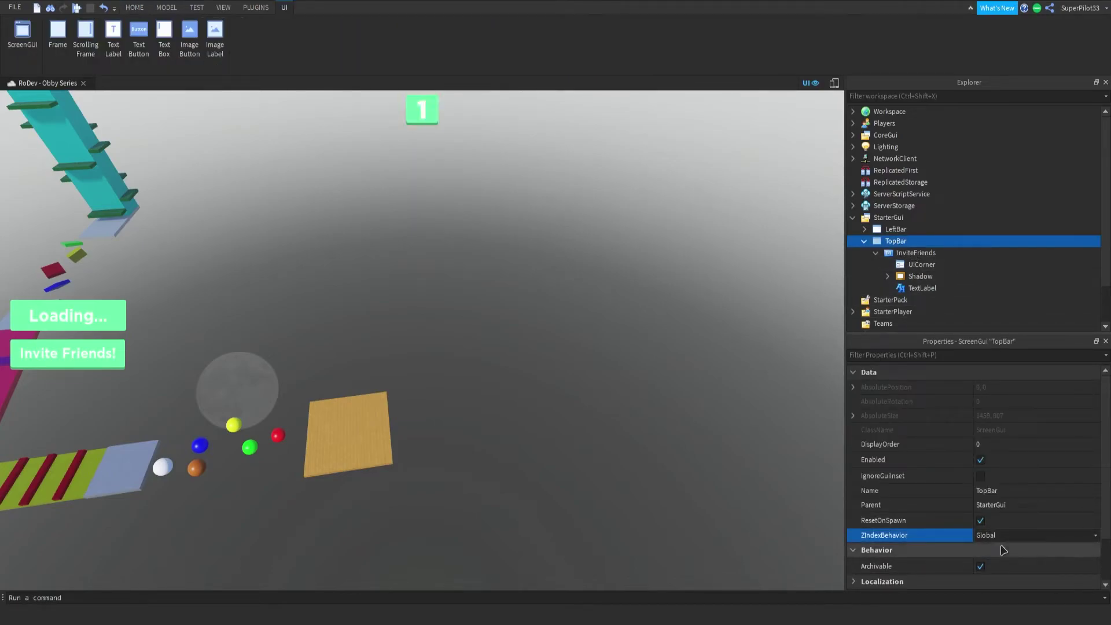
{"action": "left_click", "coordinate": [1002, 548]}
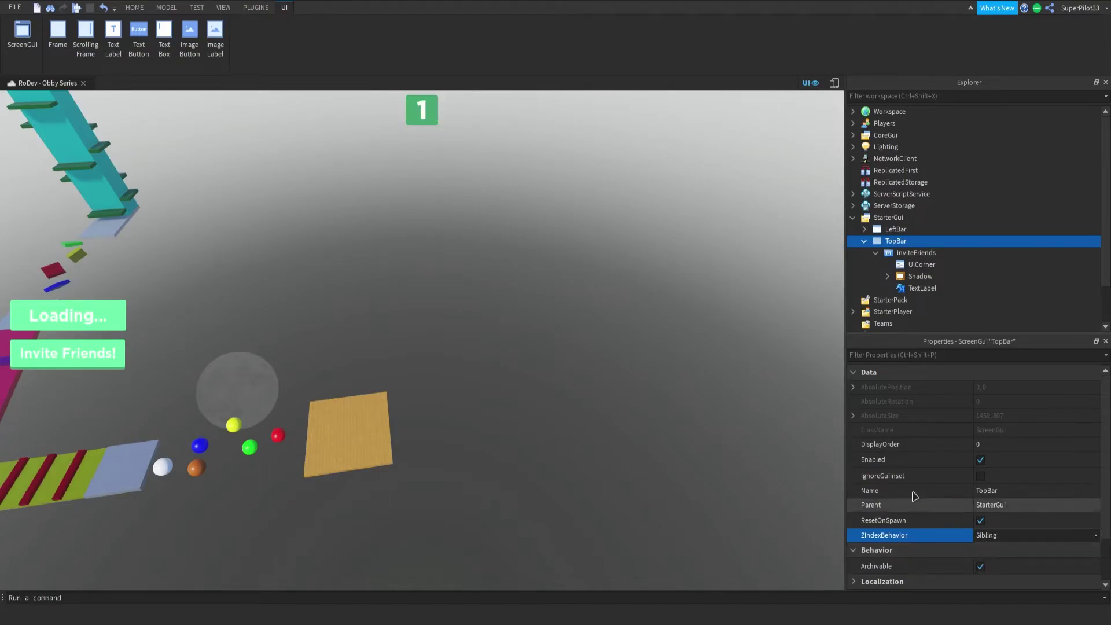
{"action": "left_click", "coordinate": [399, 127]}
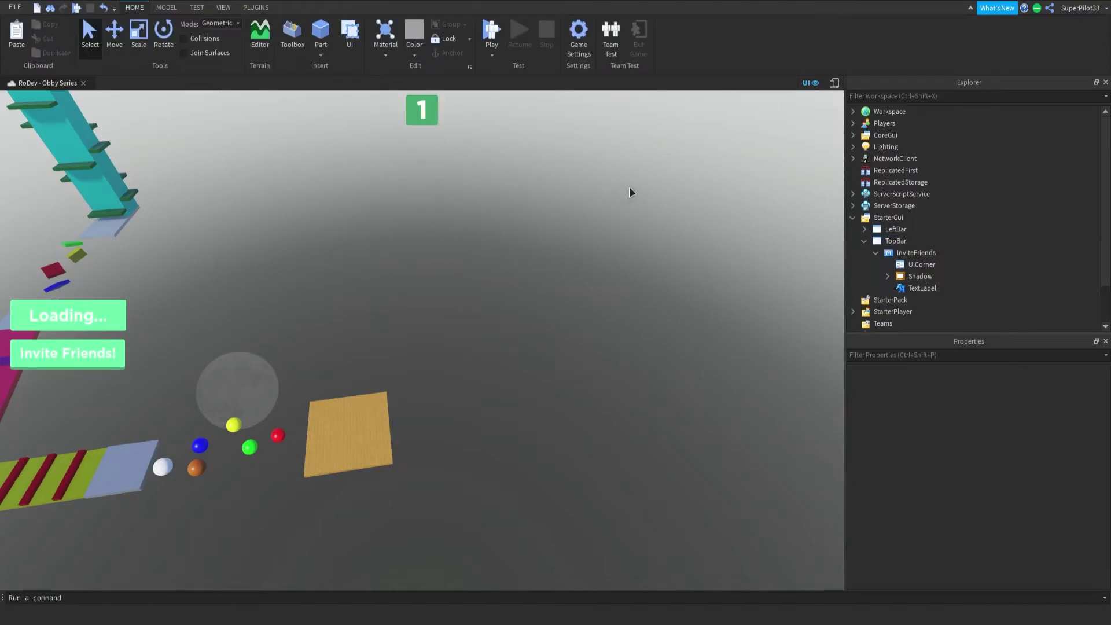
Rename TopBar's InviteFriends button as CurrentStageDisplay
{"action": "left_click", "coordinate": [875, 253]}
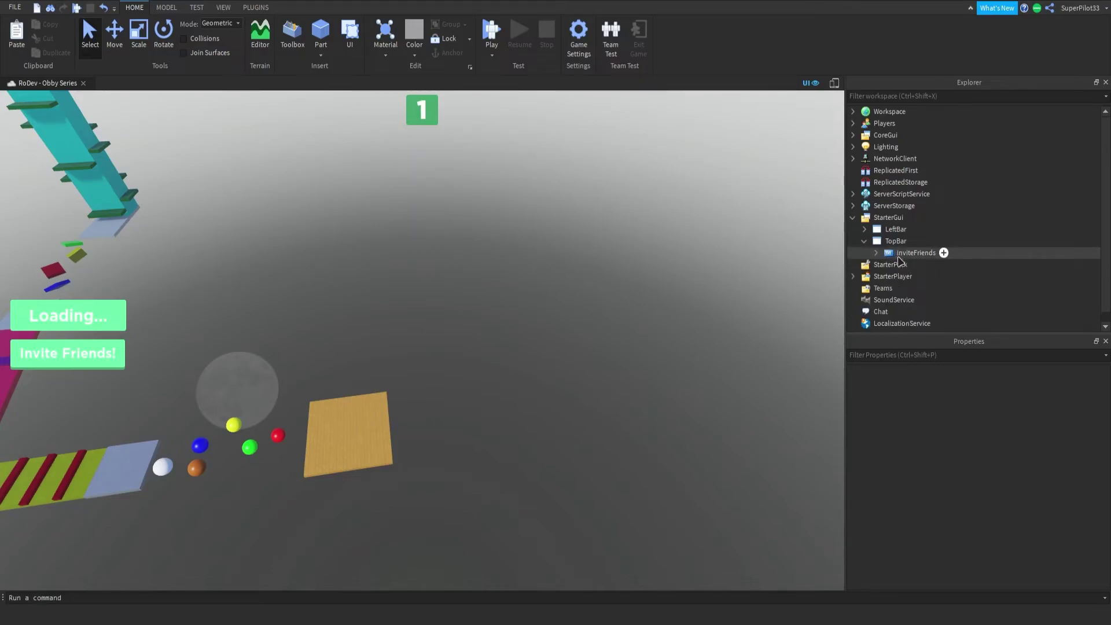
{"action": "left_click", "coordinate": [899, 256]}
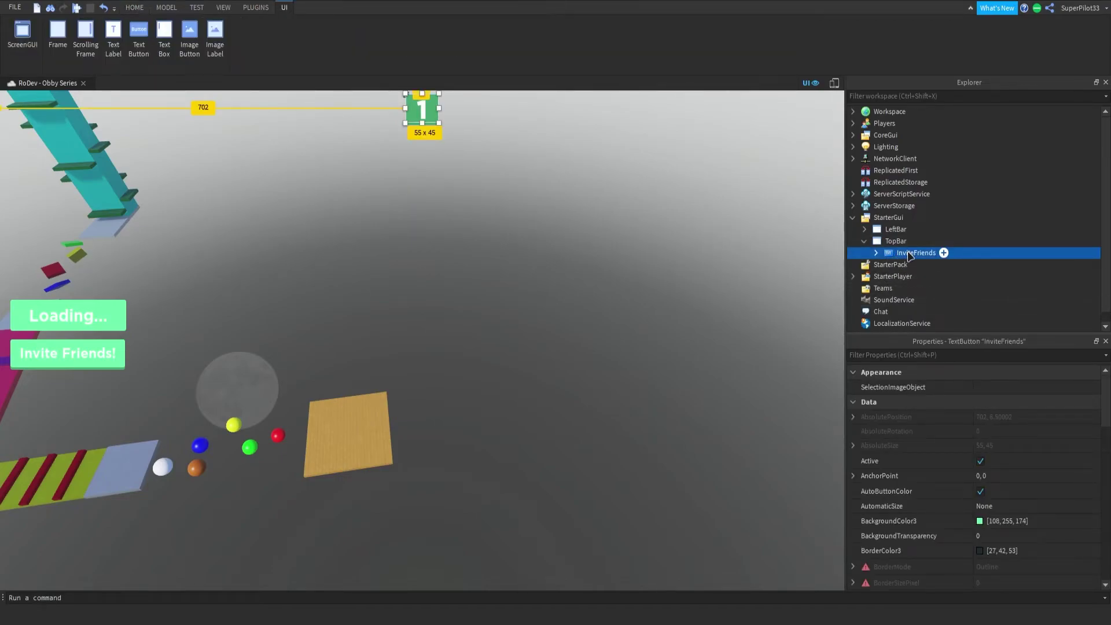
{"action": "left_click", "coordinate": [910, 255]}
{"action": "type", "text": "CurrentStageDisplay"}
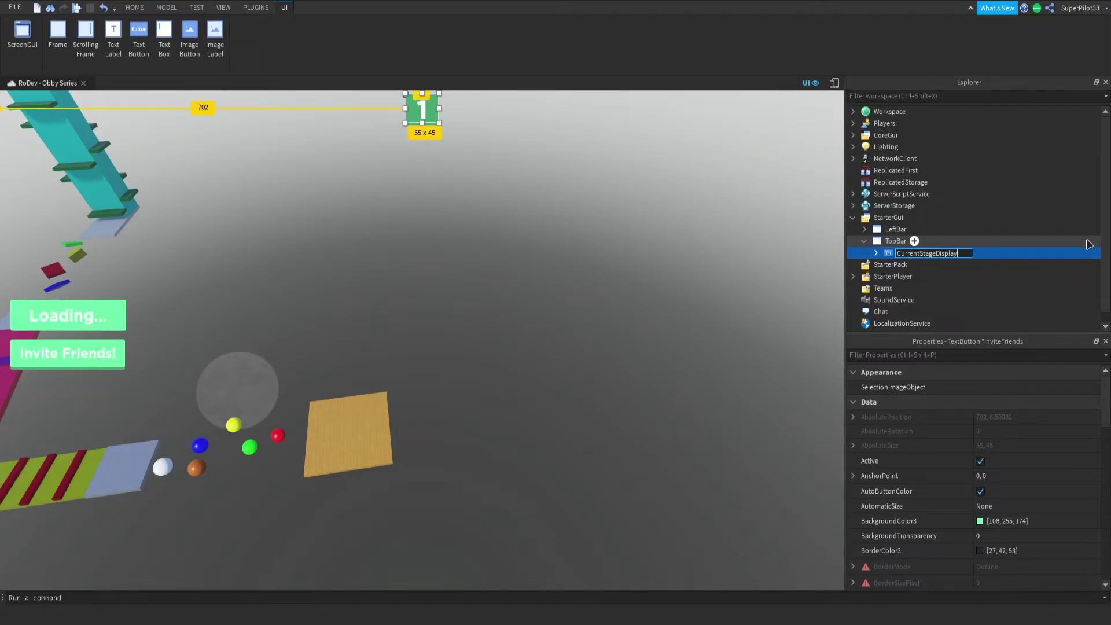
{"action": "key", "text": "Return"}
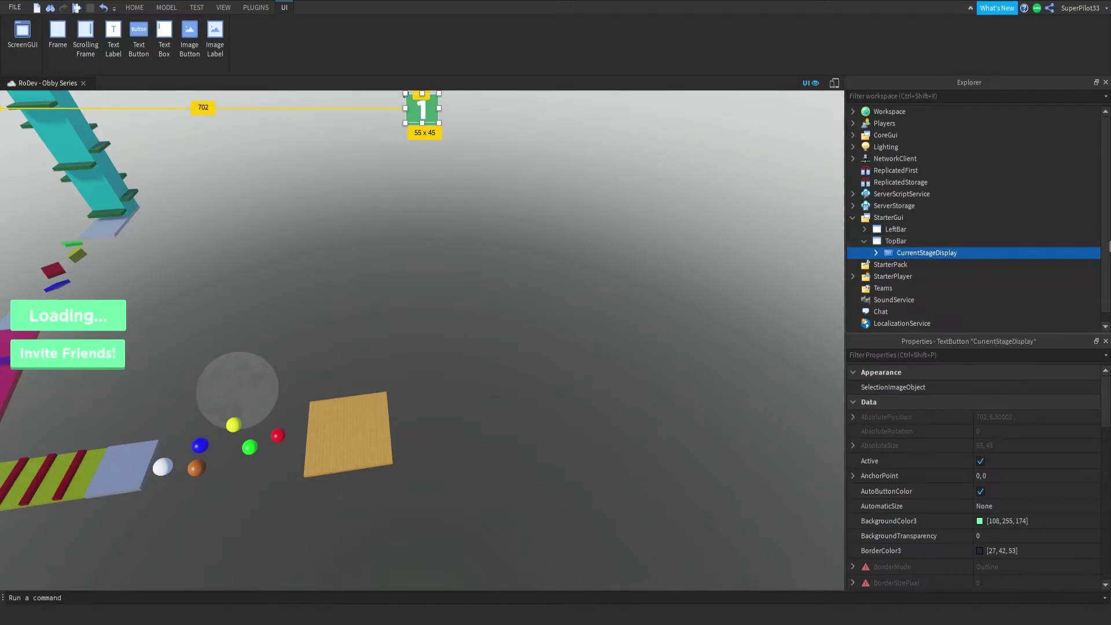
Convert CurrentStageDisplay from a TextButton to a TextLabel with the Reclass plugin
{"action": "left_click", "coordinate": [256, 7]}
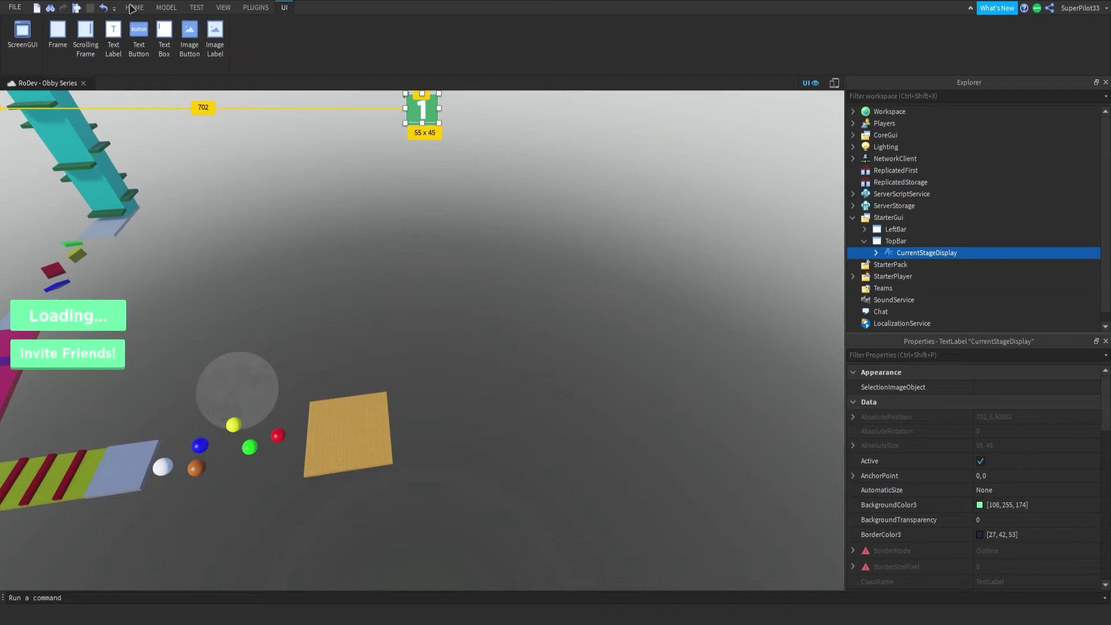
{"action": "left_click", "coordinate": [132, 7]}
{"action": "left_click", "coordinate": [468, 173]}
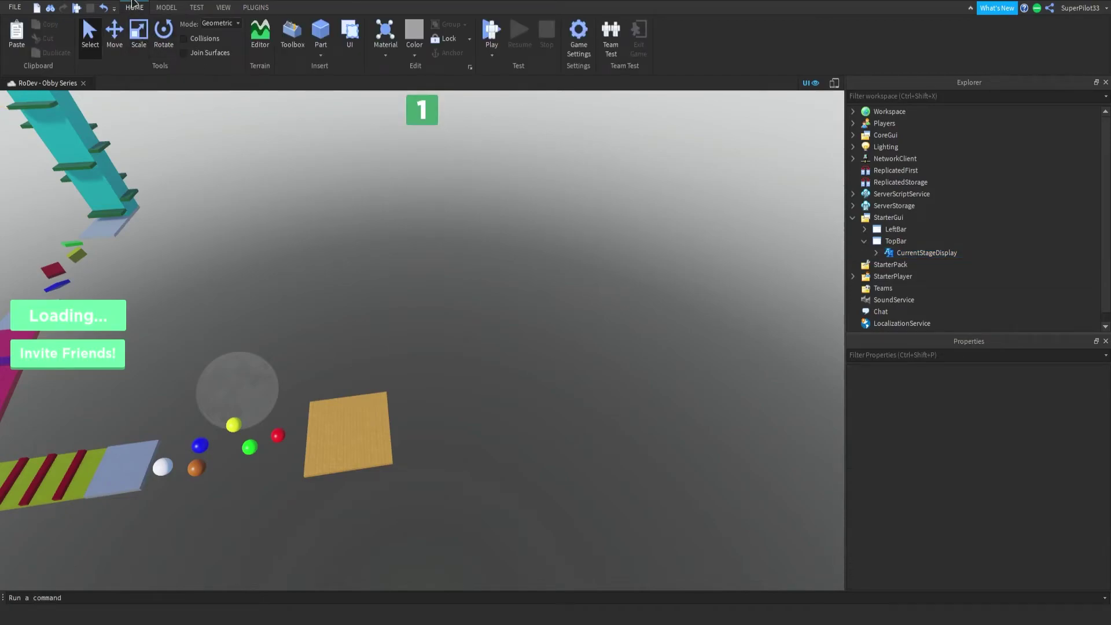
{"action": "left_click", "coordinate": [898, 254]}
{"action": "left_click", "coordinate": [571, 199]}
Duplicate CurrentStageDisplay and place the whole copy just to the right of the original "1" display
{"action": "left_click", "coordinate": [889, 254]}
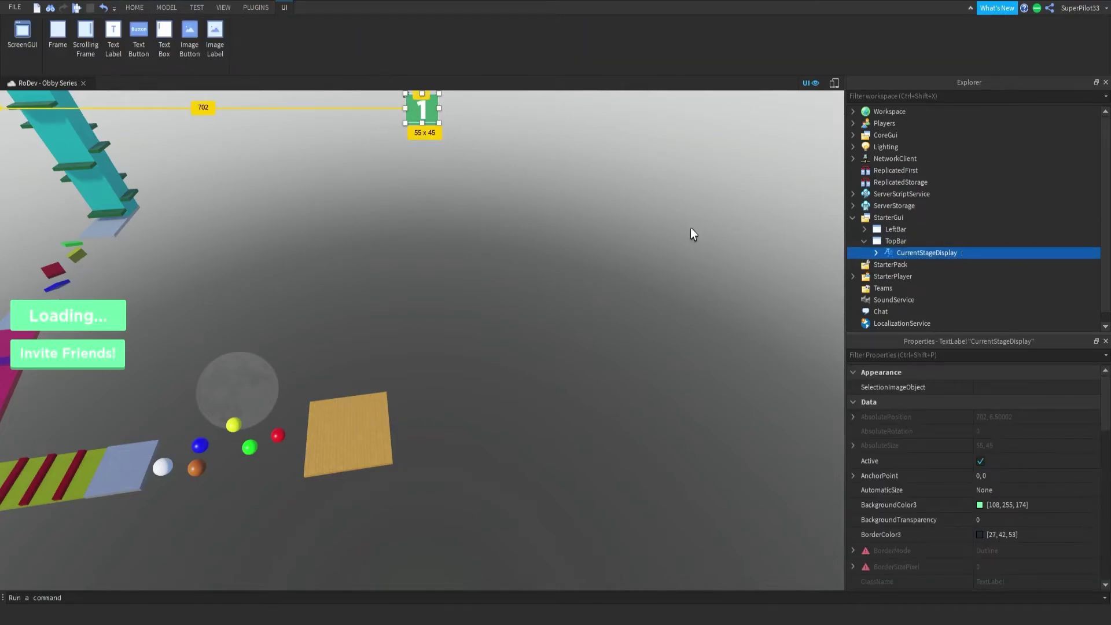
{"action": "key", "text": "ctrl+d"}
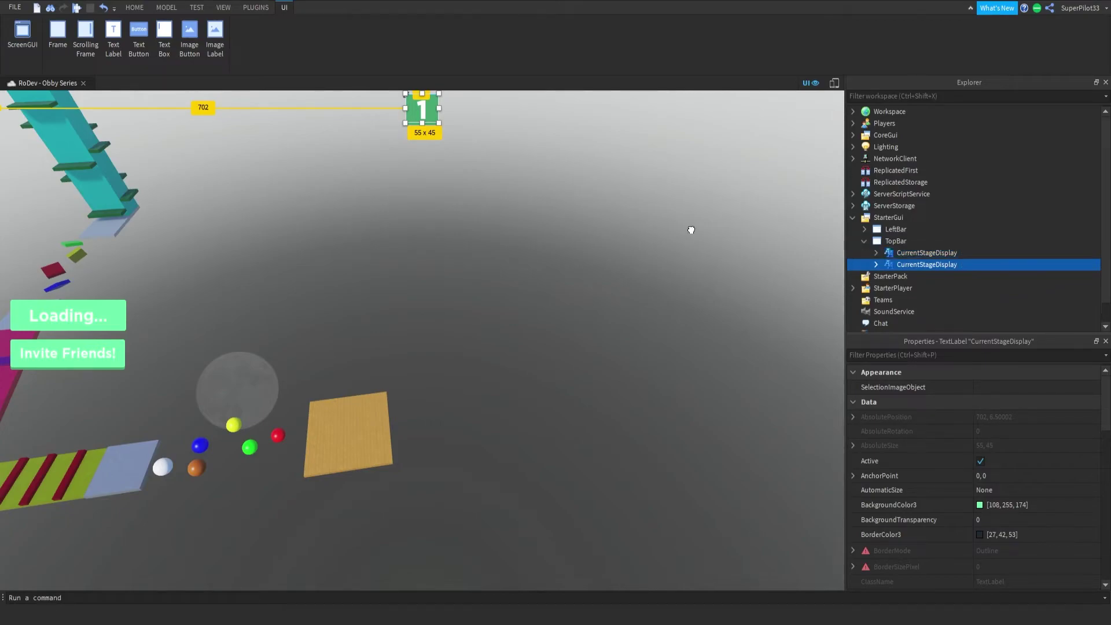
{"action": "left_click_drag", "start_coordinate": [425, 116], "coordinate": [457, 116]}
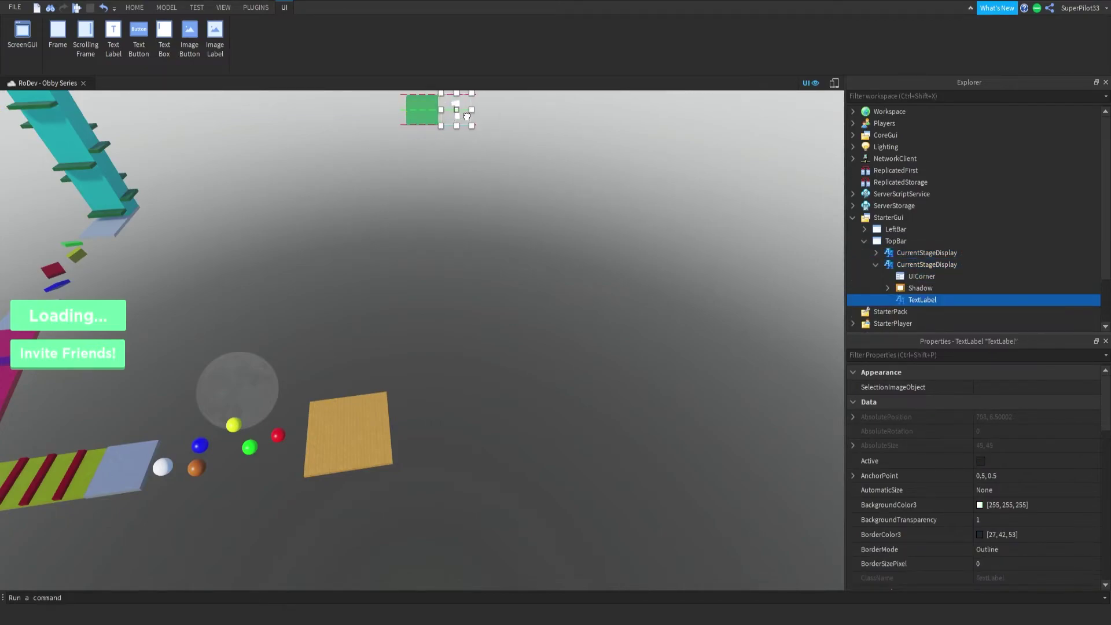
{"action": "key", "text": "ctrl+z"}
{"action": "left_click", "coordinate": [876, 265]}
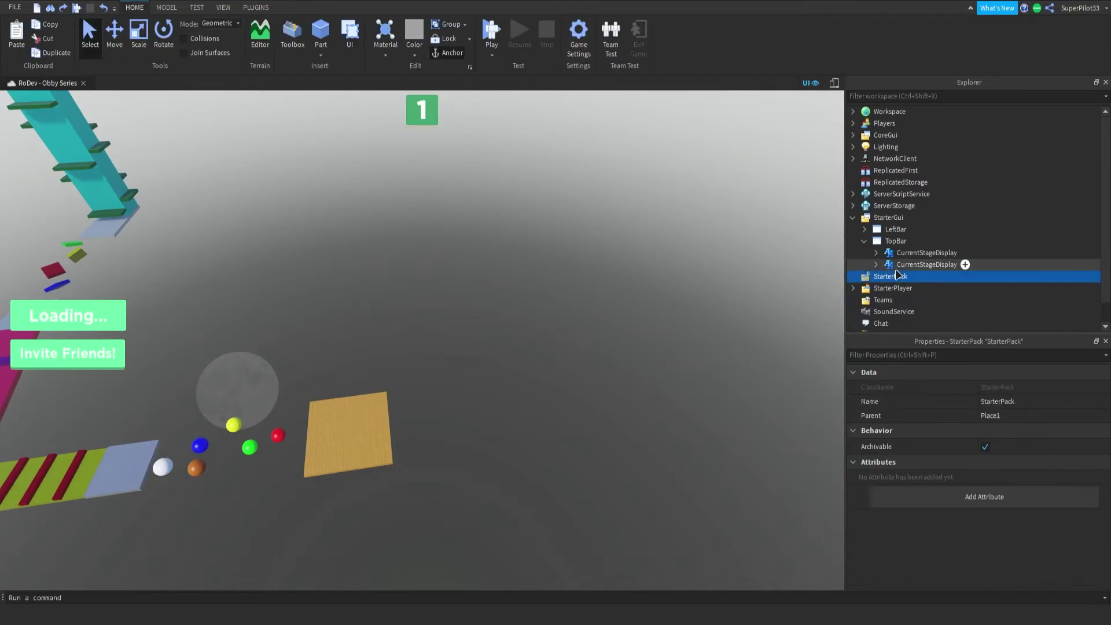
{"action": "left_click_drag", "start_coordinate": [428, 124], "coordinate": [465, 118]}
{"action": "left_click", "coordinate": [498, 118]}
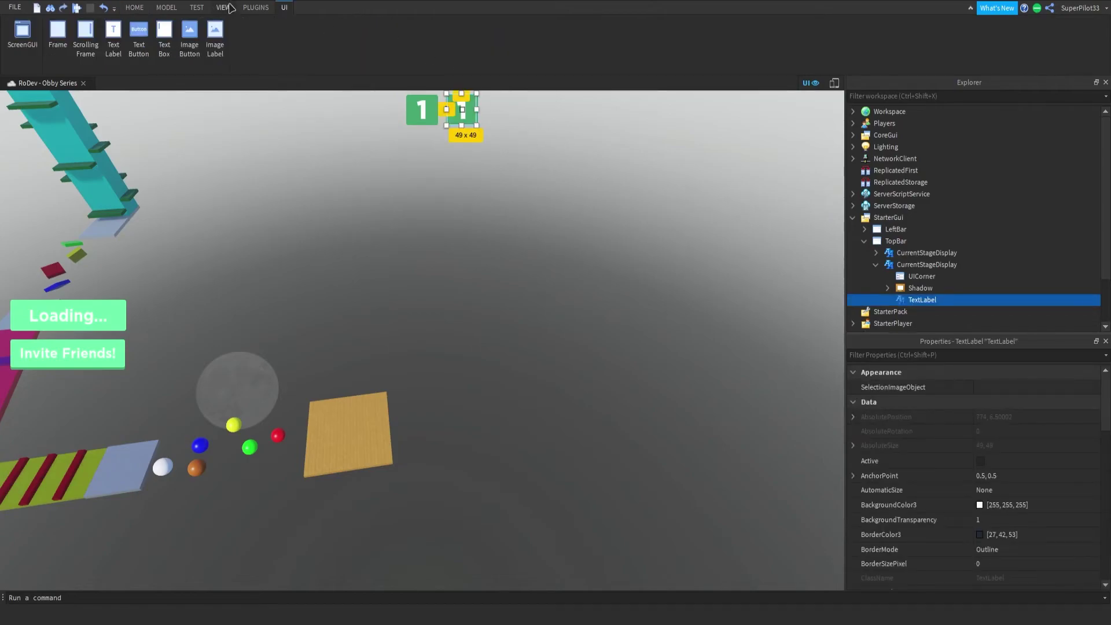
Convert the copy's inner TextLabel to an ImageButton with the Reclass plugin and rename it ImageButton
{"action": "left_click", "coordinate": [255, 8]}
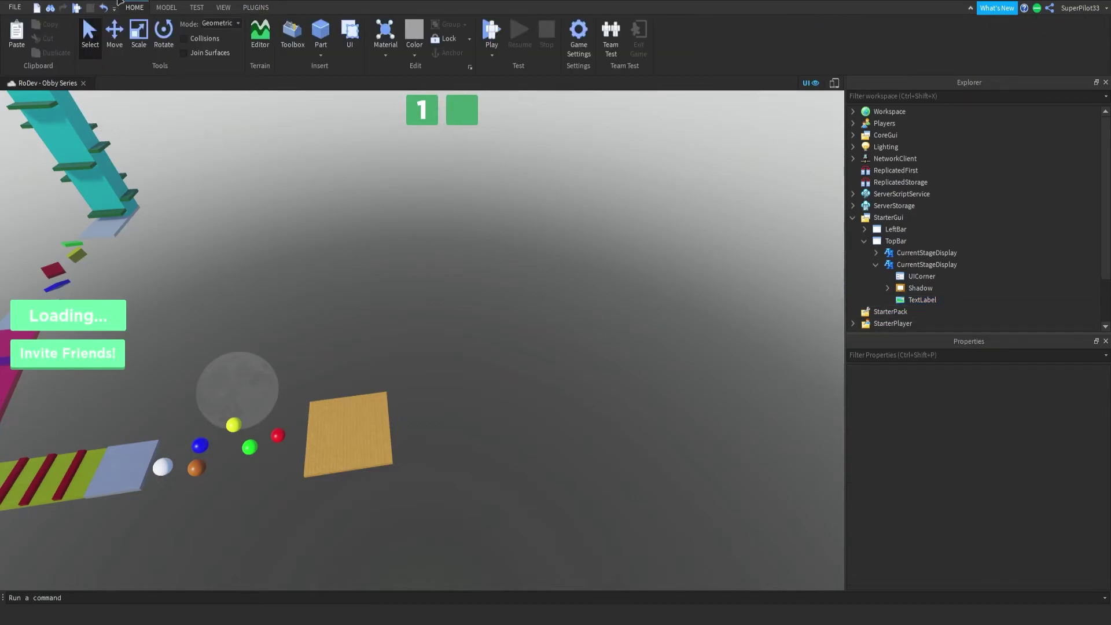
{"action": "left_click", "coordinate": [922, 300]}
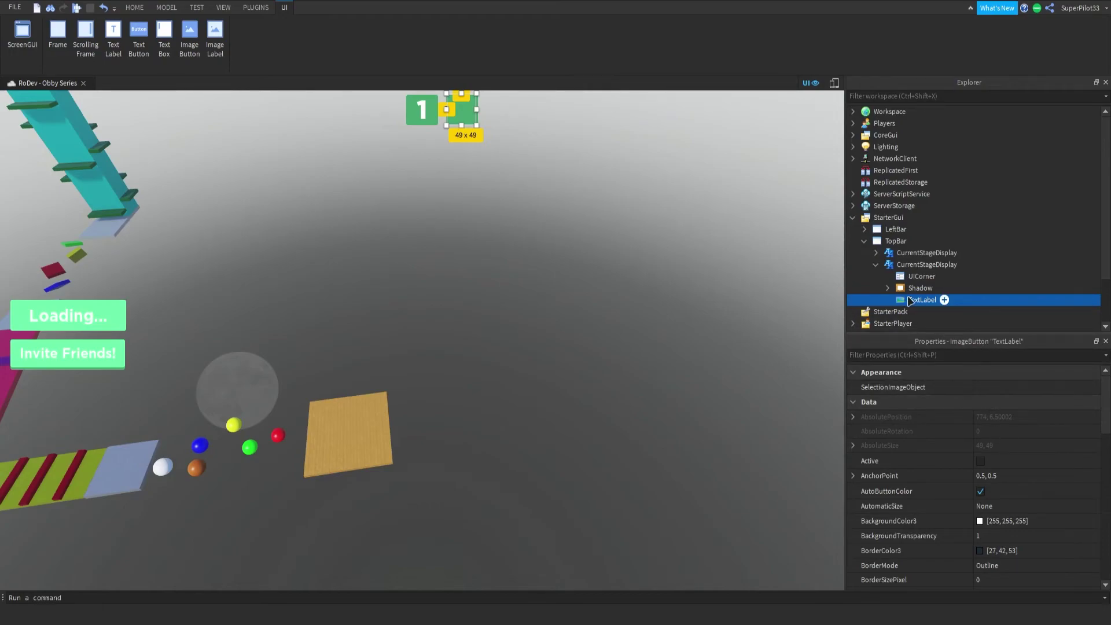
{"action": "key", "text": "F2"}
{"action": "type", "text": "ImageButton"}
{"action": "key", "text": "Return"}
{"action": "left_click", "coordinate": [446, 117]}
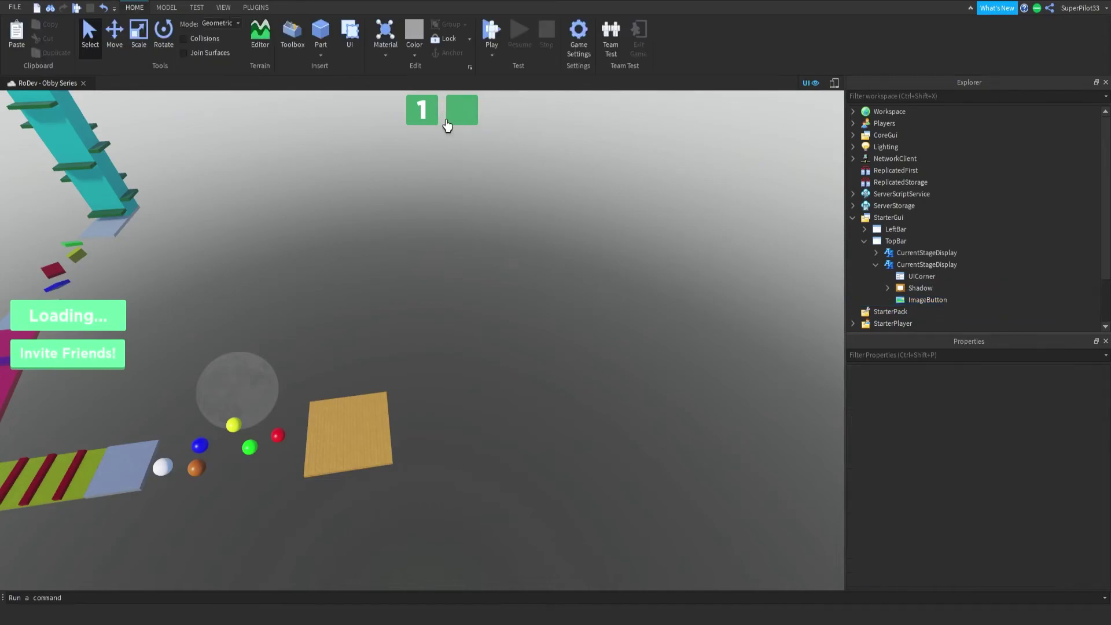
Convert the duplicated CurrentStageDisplay to a TextButton with the Reclass plugin and rename it ForwardStage
{"action": "left_click", "coordinate": [962, 264]}
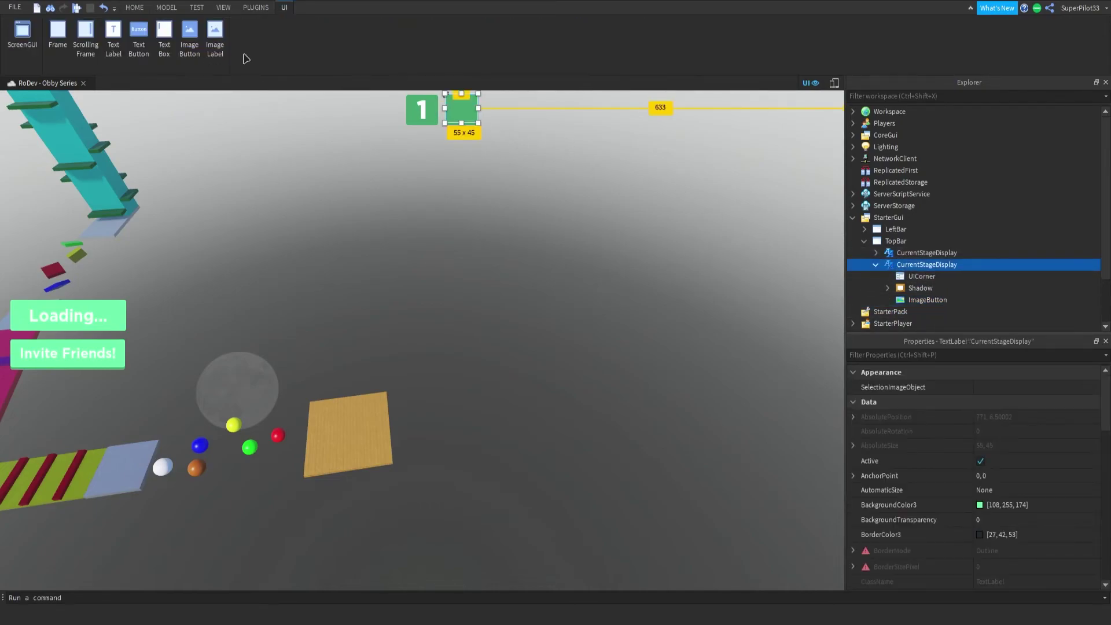
{"action": "left_click", "coordinate": [256, 8]}
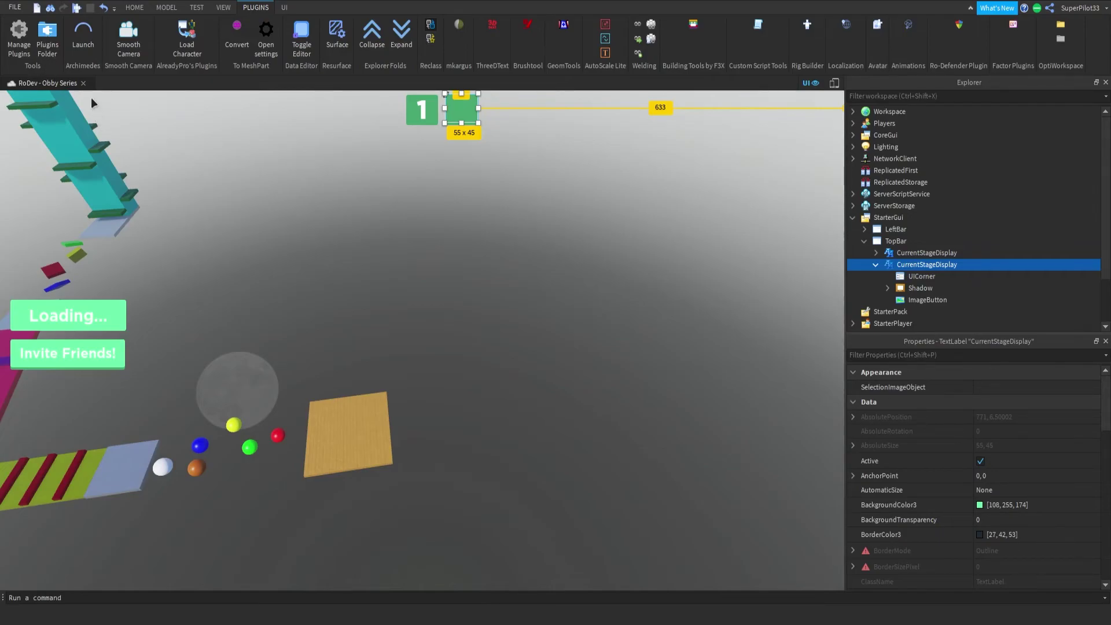
{"action": "left_click", "coordinate": [128, 114]}
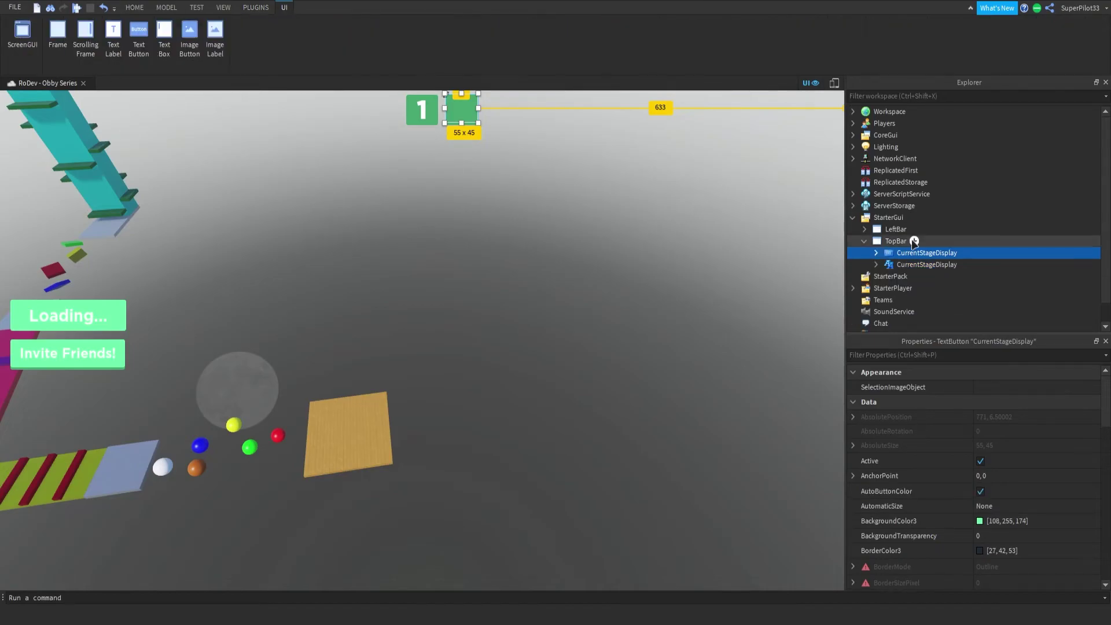
{"action": "left_click", "coordinate": [661, 273]}
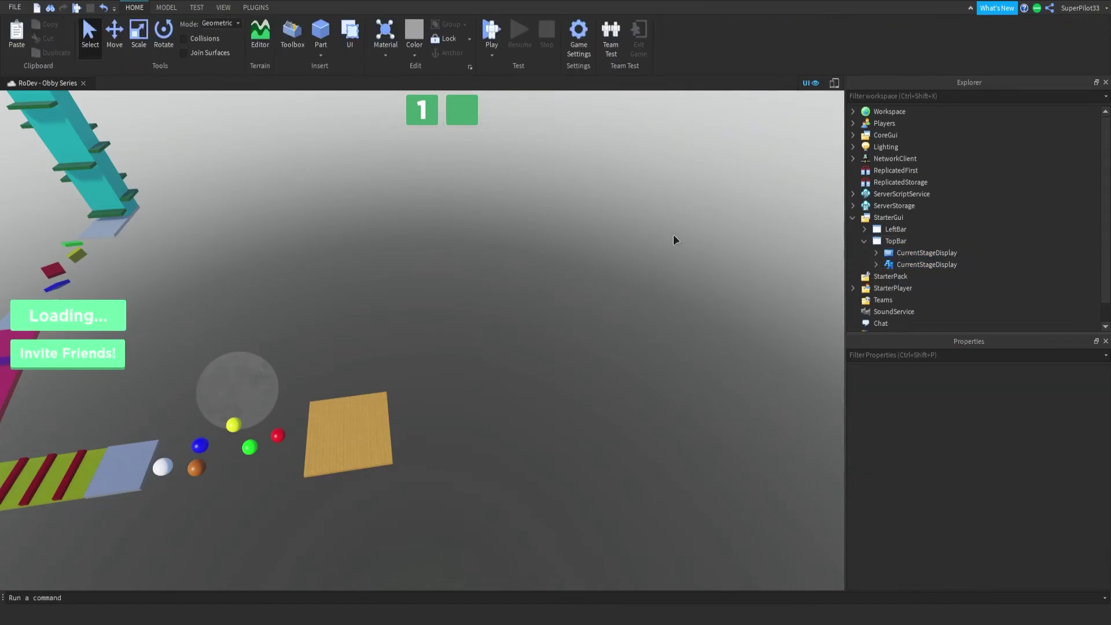
{"action": "left_click", "coordinate": [905, 252]}
{"action": "key", "text": "F2"}
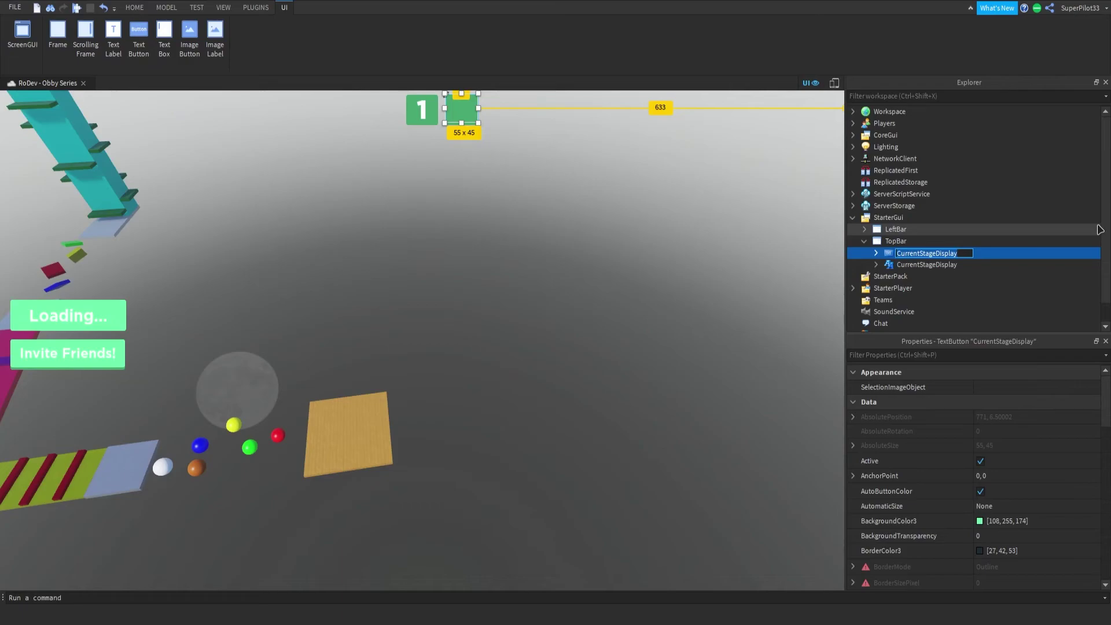
{"action": "type", "text": "ForwardStage"}
{"action": "key", "text": "Return"}
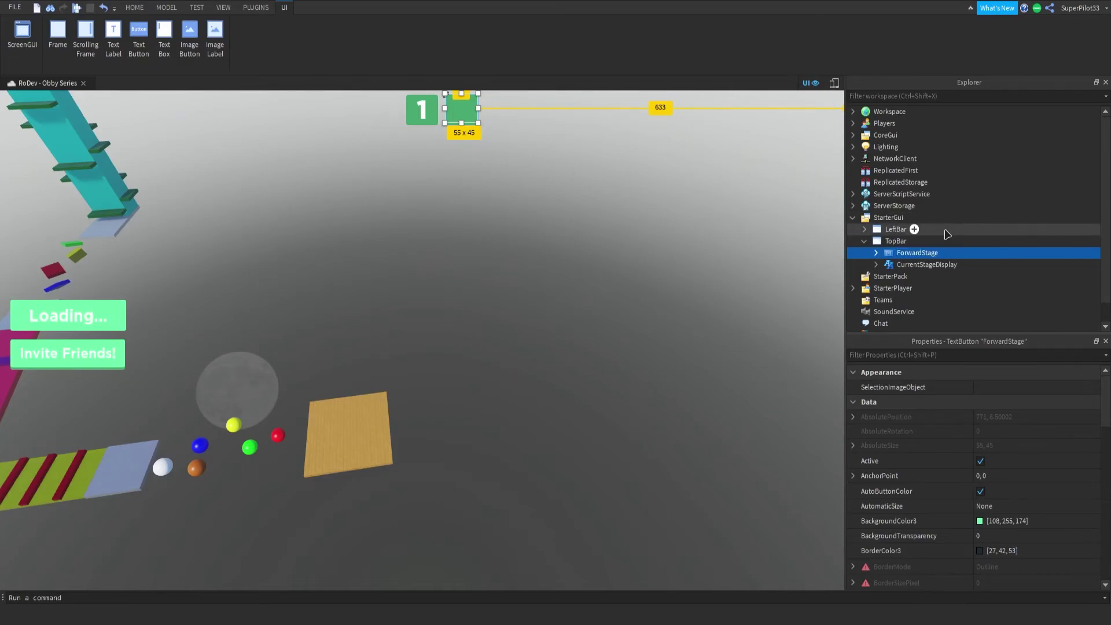
Duplicate ForwardStage and place the copy on the left side of the "1" display
{"action": "key", "text": "ctrl+d"}
{"action": "left_click_drag", "start_coordinate": [460, 118], "coordinate": [389, 122]}
{"action": "left_click", "coordinate": [492, 174]}
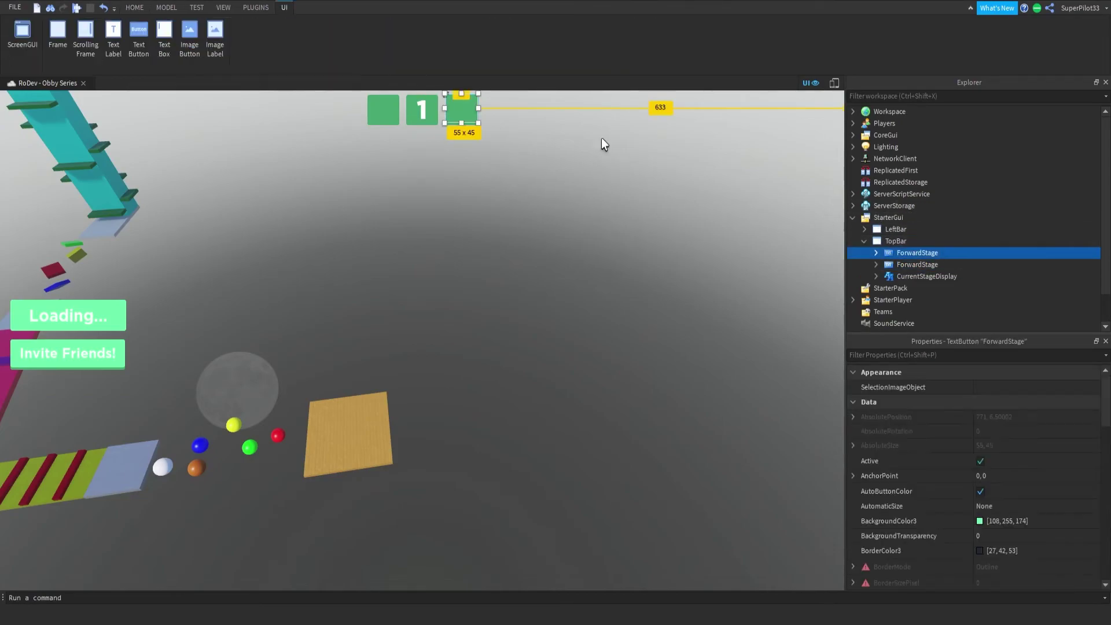
Rename the copy left of the "1" display as BackwardStage and even out its spacing
{"action": "left_click", "coordinate": [917, 264]}
{"action": "key", "text": "F2"}
{"action": "type", "text": "Backward"}
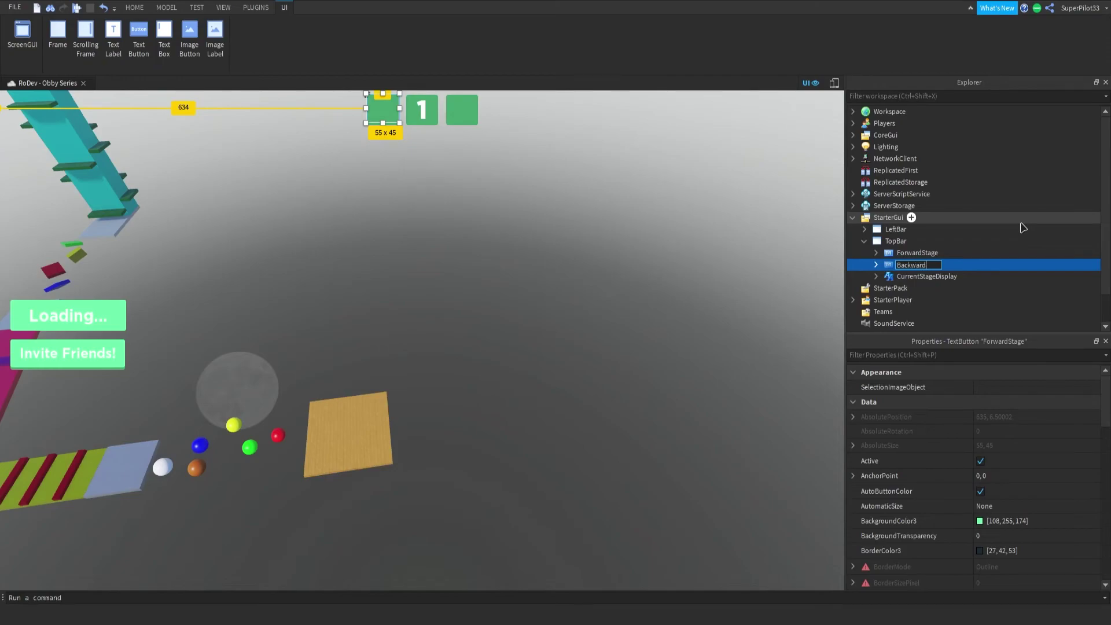
{"action": "type", "text": "Stage"}
{"action": "key", "text": "Return"}
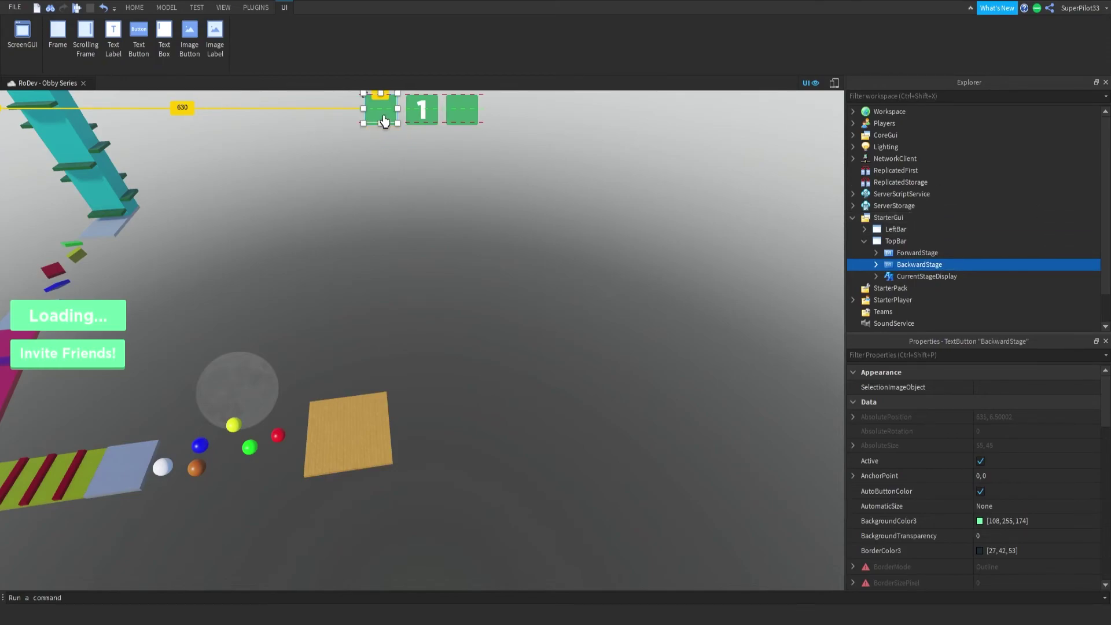
{"action": "left_click", "coordinate": [607, 216]}
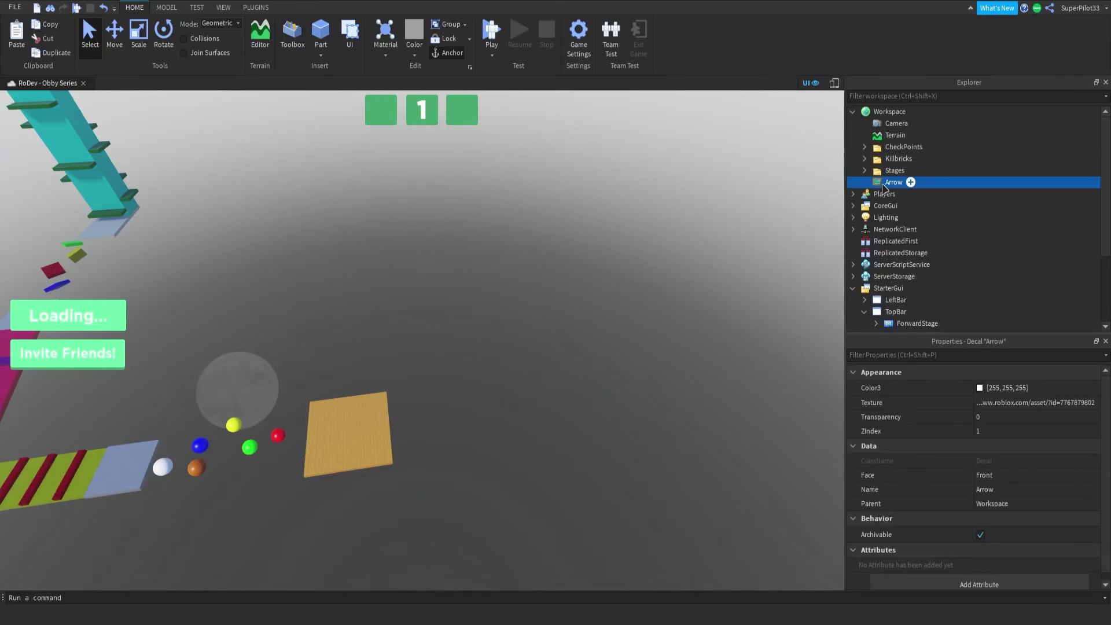
{"action": "left_click", "coordinate": [1053, 402]}
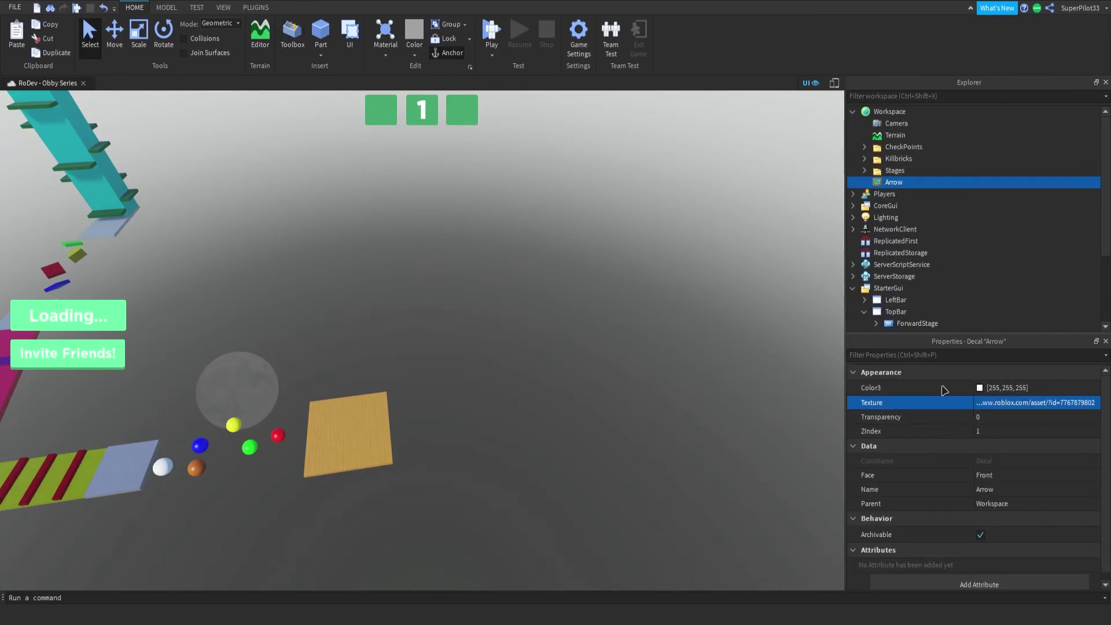
{"action": "left_click", "coordinate": [888, 325]}
{"action": "left_click", "coordinate": [876, 324]}
{"action": "scroll", "coordinate": [891, 290], "scroll_direction": "down", "scroll_amount": 3}
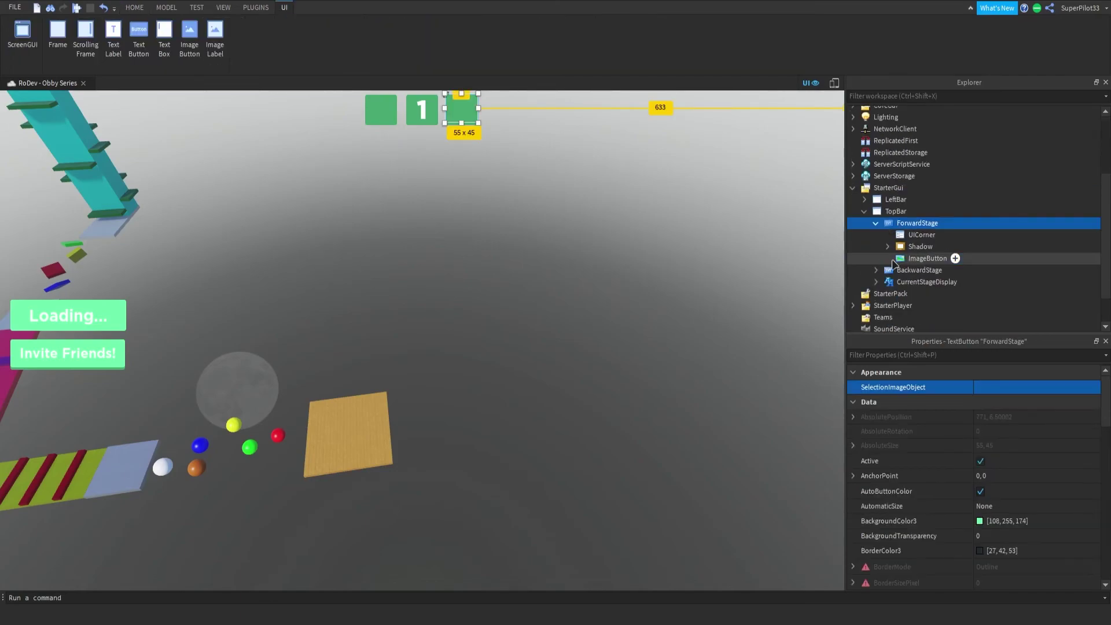
{"action": "left_click", "coordinate": [909, 260]}
{"action": "scroll", "coordinate": [1015, 461], "scroll_direction": "down", "scroll_amount": 6}
{"action": "scroll", "coordinate": [1014, 460], "scroll_direction": "down", "scroll_amount": 8}
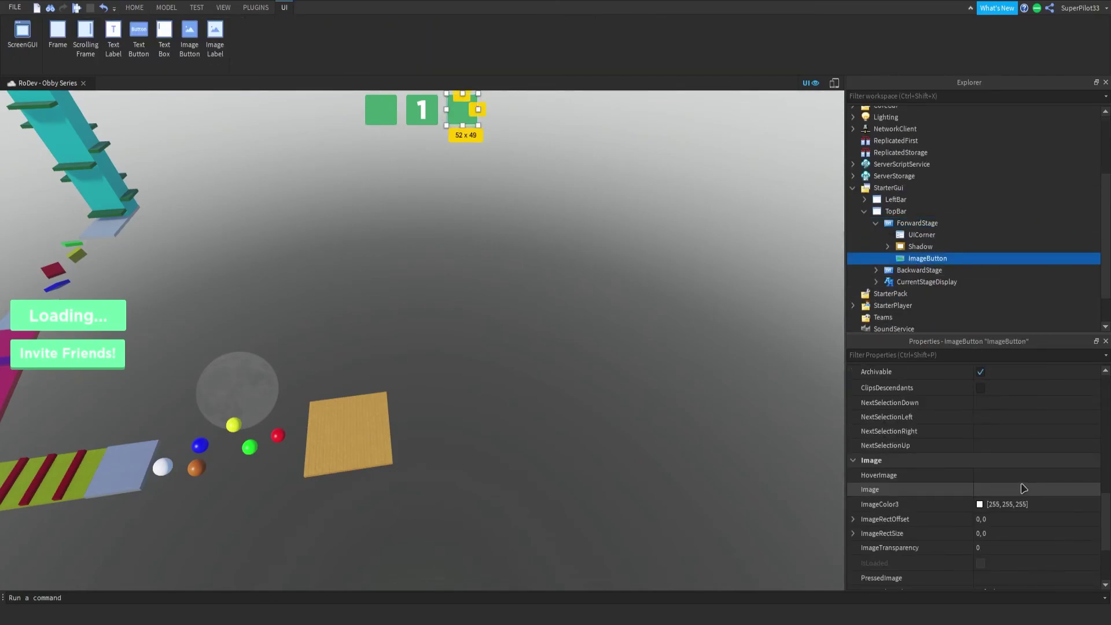
{"action": "scroll", "coordinate": [1009, 461], "scroll_direction": "up", "scroll_amount": 3}
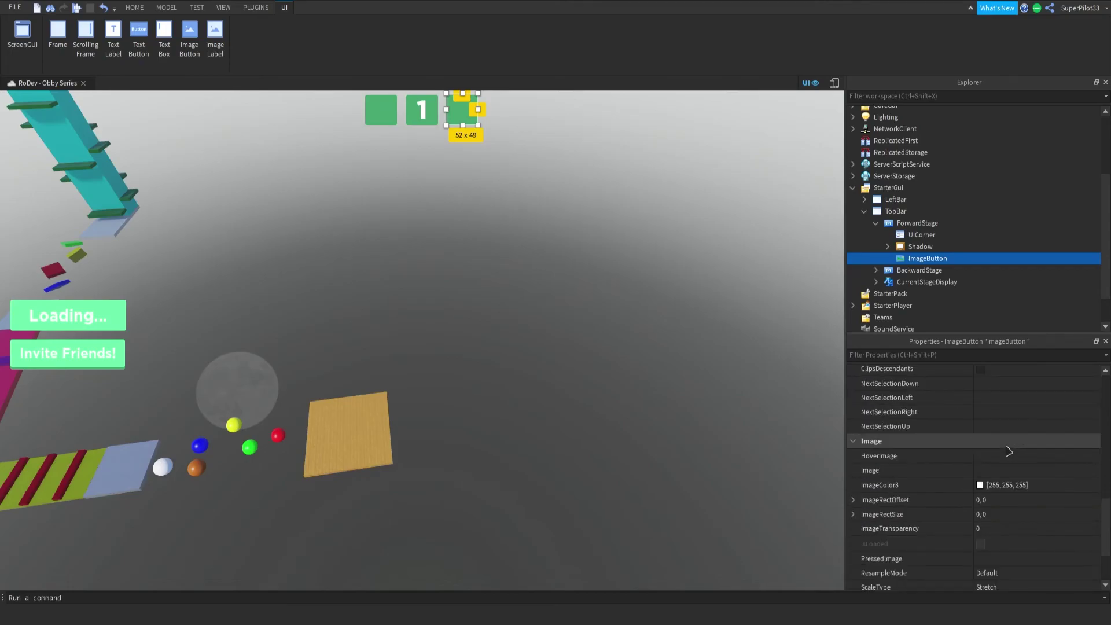
{"action": "scroll", "coordinate": [1007, 453], "scroll_direction": "up", "scroll_amount": 3}
{"action": "left_click", "coordinate": [1009, 470]}
{"action": "key", "text": "ctrl+v"}
{"action": "key", "text": "Return"}
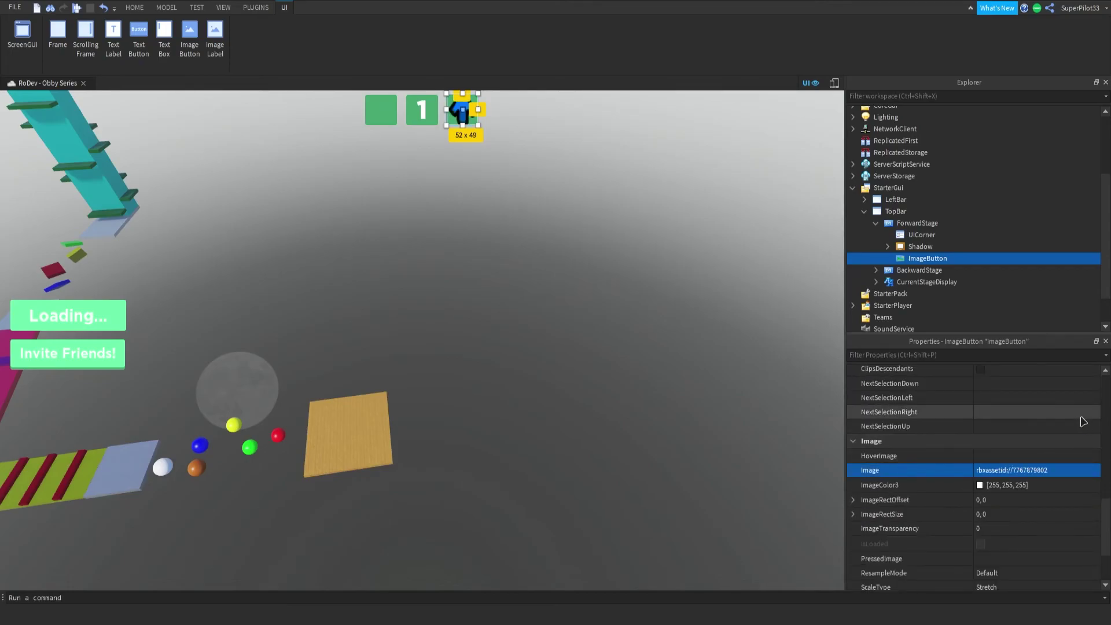
{"action": "left_click", "coordinate": [487, 124]}
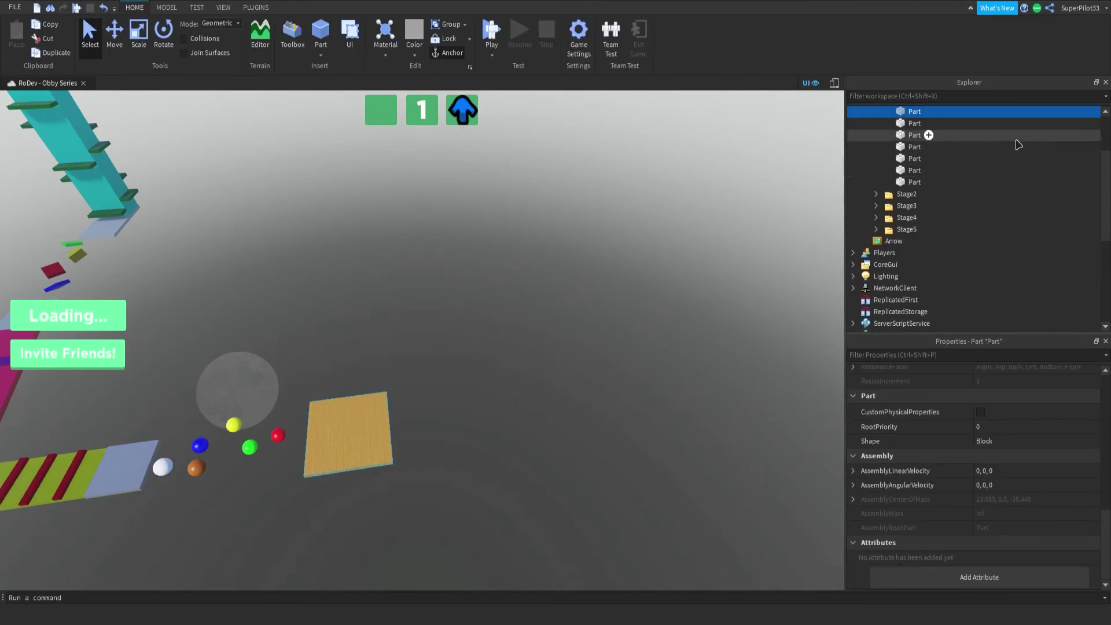
Set the Rotation of ForwardStage's ImageButton to 90 so the arrow points right
{"action": "scroll", "coordinate": [937, 176], "scroll_direction": "up", "scroll_amount": 2}
{"action": "left_click", "coordinate": [875, 167]}
{"action": "left_click", "coordinate": [864, 155]}
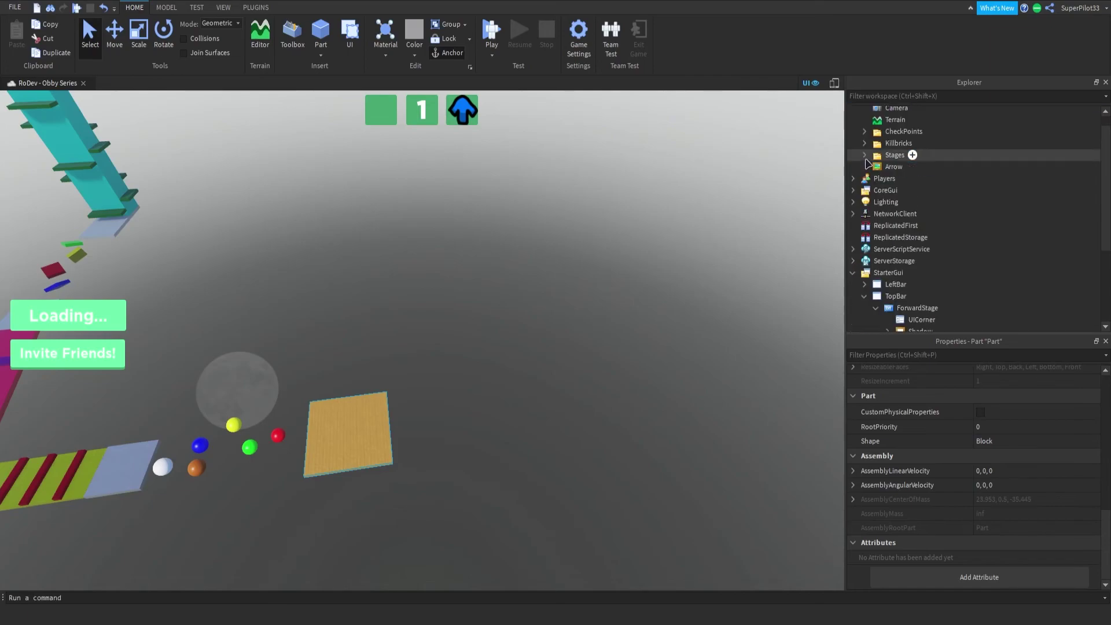
{"action": "scroll", "coordinate": [914, 237], "scroll_direction": "down", "scroll_amount": 4}
{"action": "left_click", "coordinate": [915, 243]}
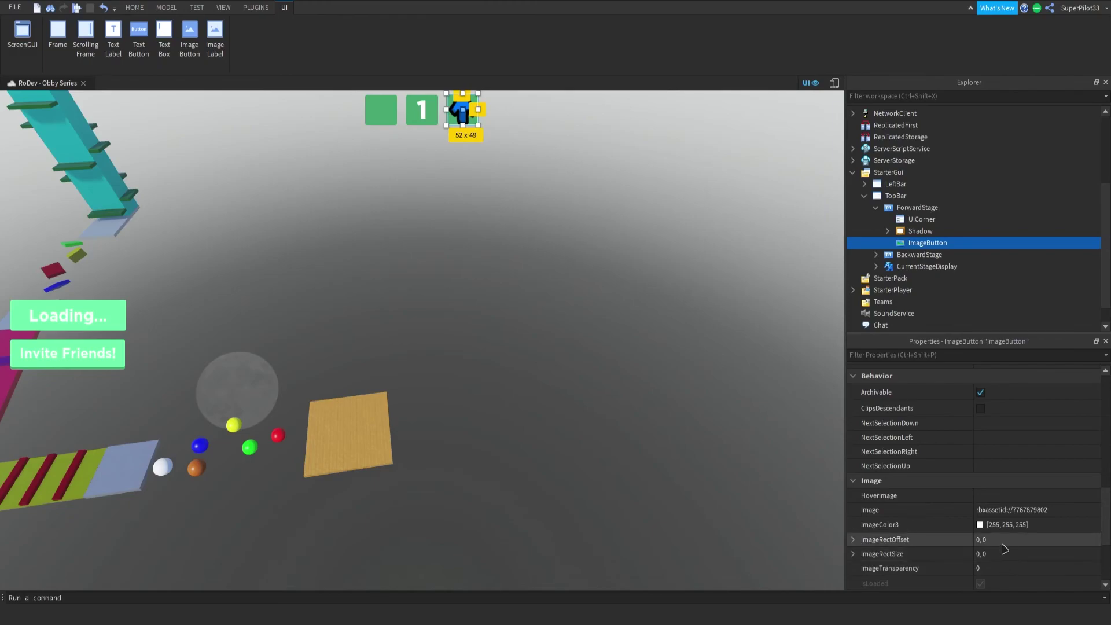
{"action": "scroll", "coordinate": [1007, 547], "scroll_direction": "down", "scroll_amount": 3}
{"action": "scroll", "coordinate": [1006, 503], "scroll_direction": "up", "scroll_amount": 9}
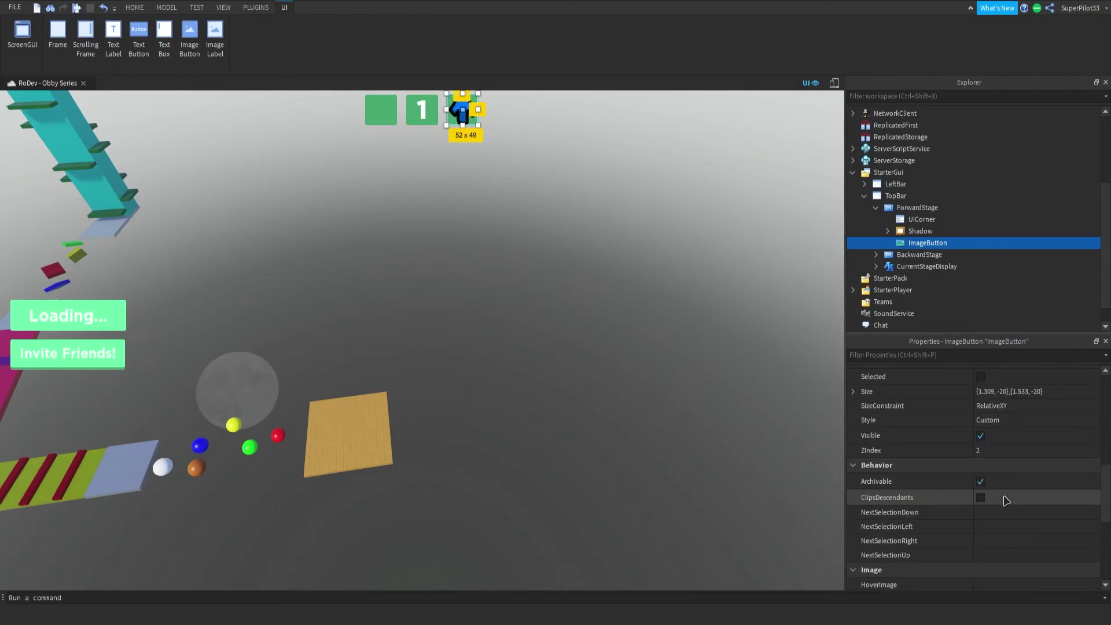
{"action": "left_click", "coordinate": [1019, 435]}
{"action": "type", "text": "90"}
{"action": "key", "text": "Return"}
{"action": "left_click", "coordinate": [564, 275]}
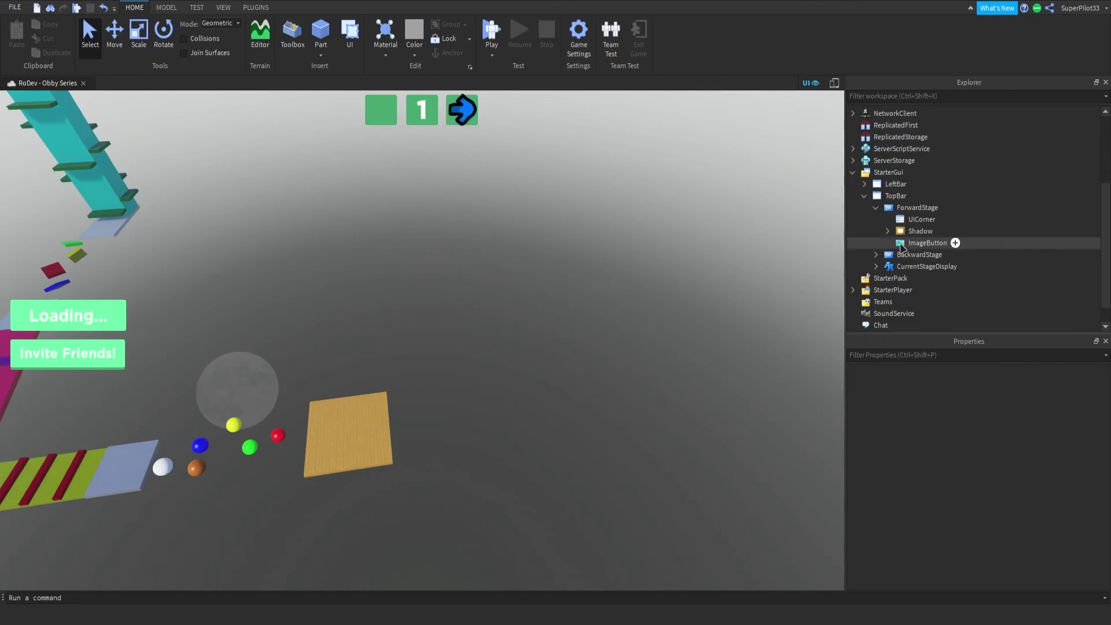
Set the Image of BackwardStage's ImageButton to the same copied arrow texture ID
{"action": "left_click", "coordinate": [949, 243]}
{"action": "left_click", "coordinate": [875, 207]}
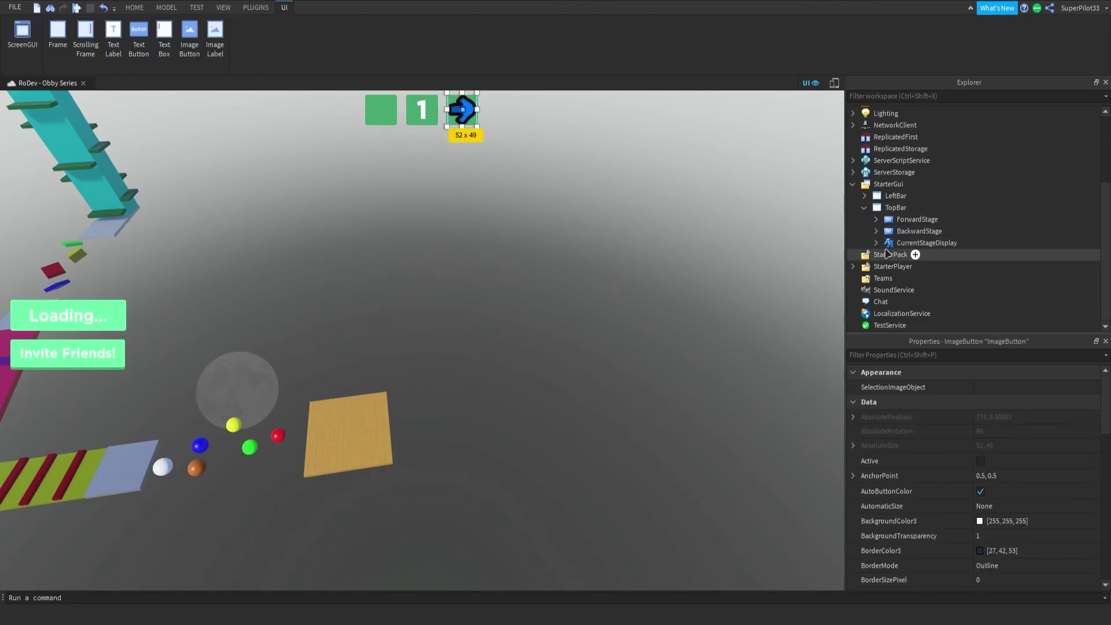
{"action": "left_click", "coordinate": [875, 231]}
{"action": "left_click", "coordinate": [925, 266]}
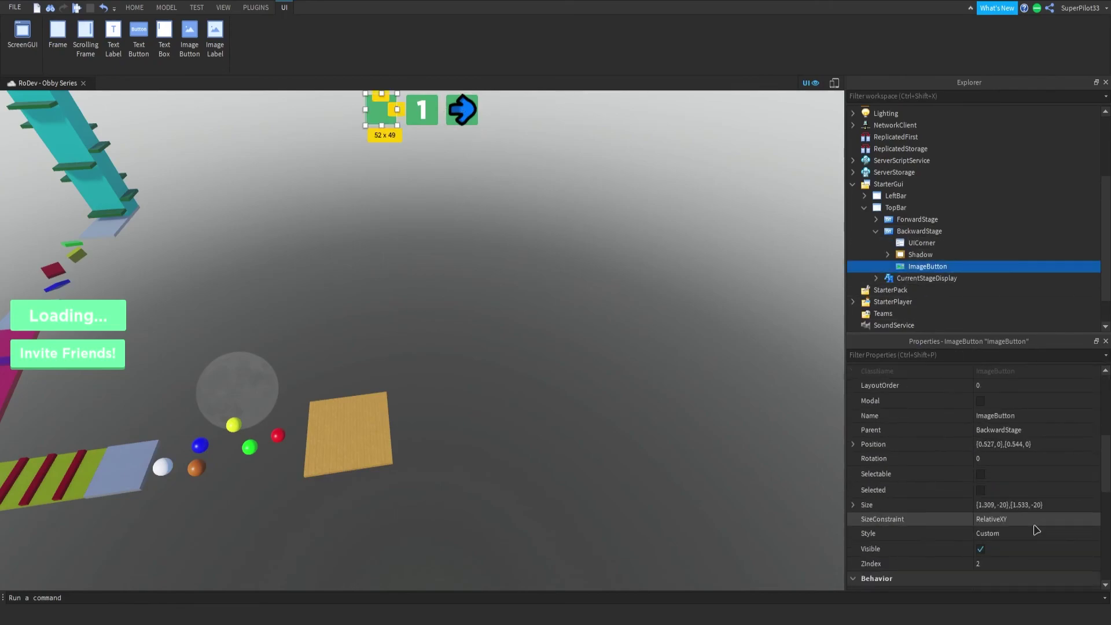
{"action": "scroll", "coordinate": [1009, 498], "scroll_direction": "down", "scroll_amount": 3}
{"action": "scroll", "coordinate": [1009, 486], "scroll_direction": "down", "scroll_amount": 1}
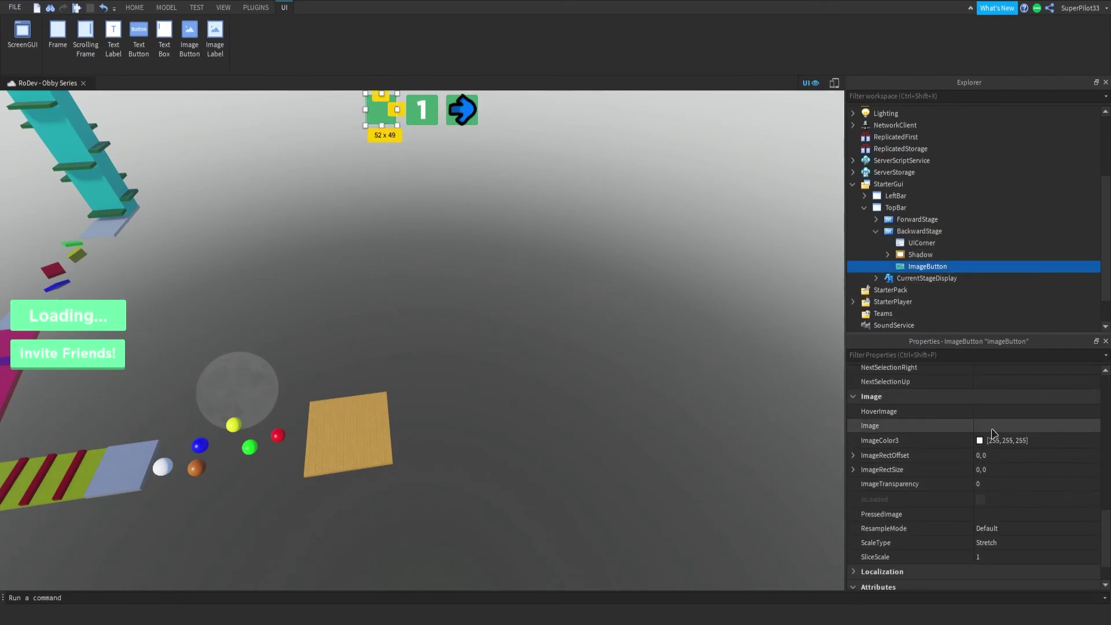
{"action": "left_click", "coordinate": [1012, 426]}
{"action": "key", "text": "ctrl+v"}
{"action": "key", "text": "Return"}
Set the Rotation of BackwardStage's ImageButton to -90 so the arrow points left
{"action": "scroll", "coordinate": [956, 423], "scroll_direction": "up", "scroll_amount": 6}
{"action": "left_click", "coordinate": [1008, 484]}
{"action": "type", "text": "-90"}
{"action": "key", "text": "Return"}
{"action": "left_click", "coordinate": [579, 294]}
{"action": "right_click_drag", "start_coordinate": [569, 192], "coordinate": [588, 183]}
{"action": "key", "text": "w"}
{"action": "key", "text": "d"}
{"action": "key", "text": "a"}
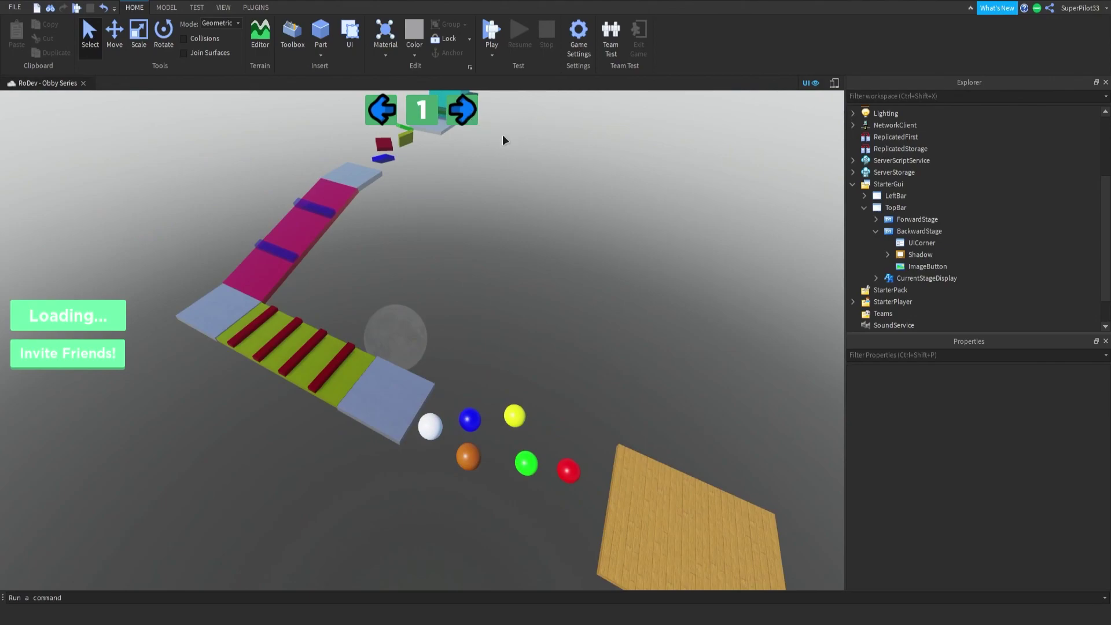
{"action": "right_click_drag", "start_coordinate": [506, 135], "coordinate": [507, 136]}
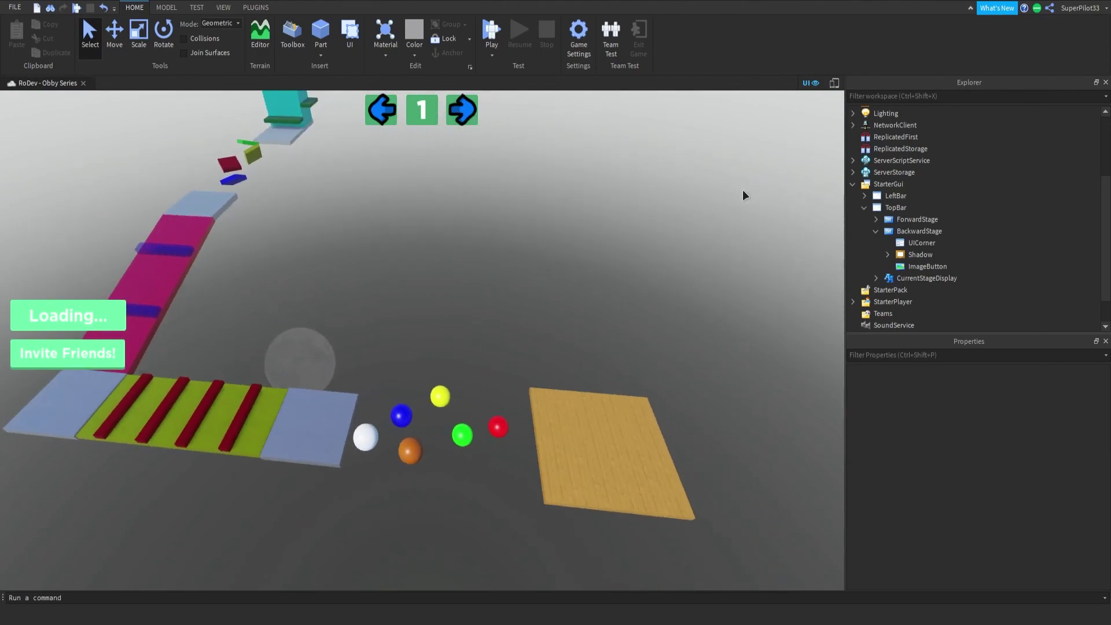
{"action": "right_click_drag", "start_coordinate": [608, 195], "coordinate": [612, 206]}
{"action": "right_click_drag", "start_coordinate": [540, 213], "coordinate": [554, 213]}
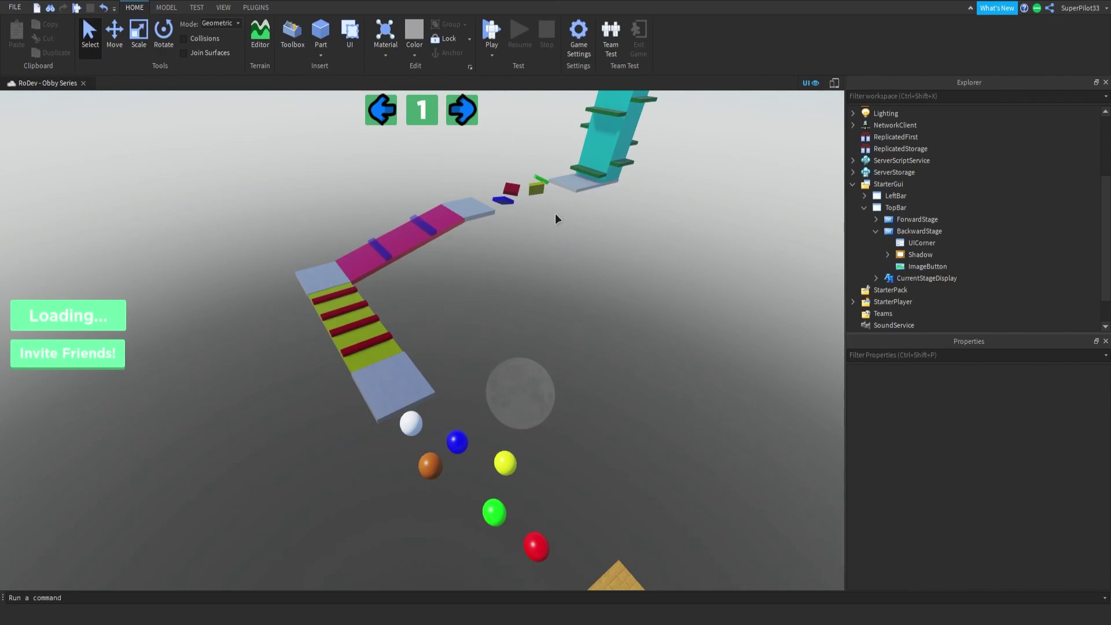